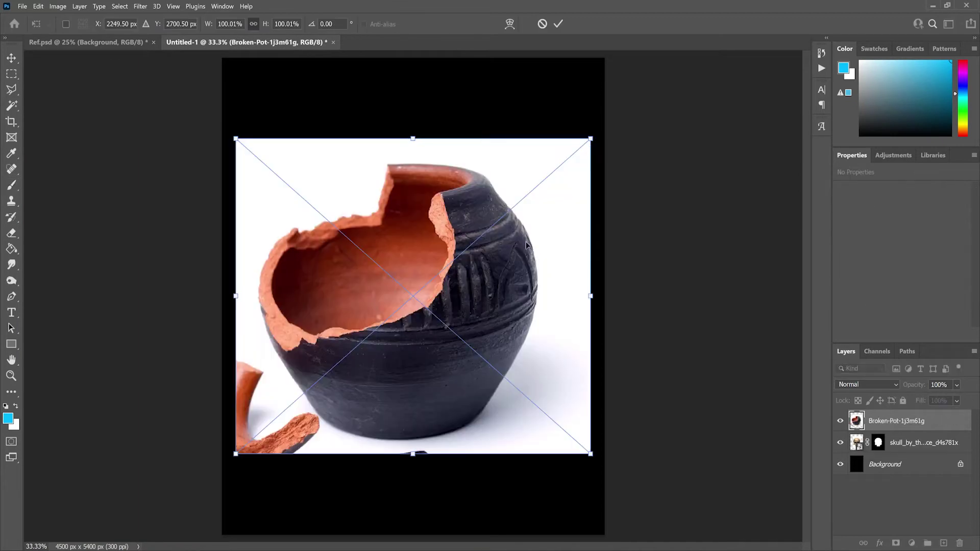
Step: Place the broken pot image and convert its layer to a smart object
key("Return")
right_click(896, 420)
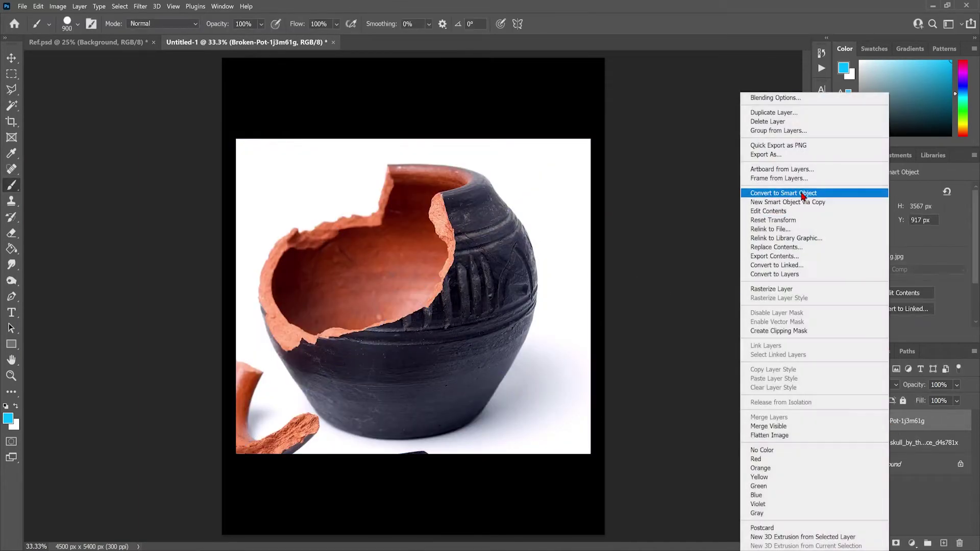
left_click(862, 190)
Step: Lower the pot layer's opacity to 42%, then scale it to about 69% and rotate it about 28° over the skull's cranium
left_click(956, 385)
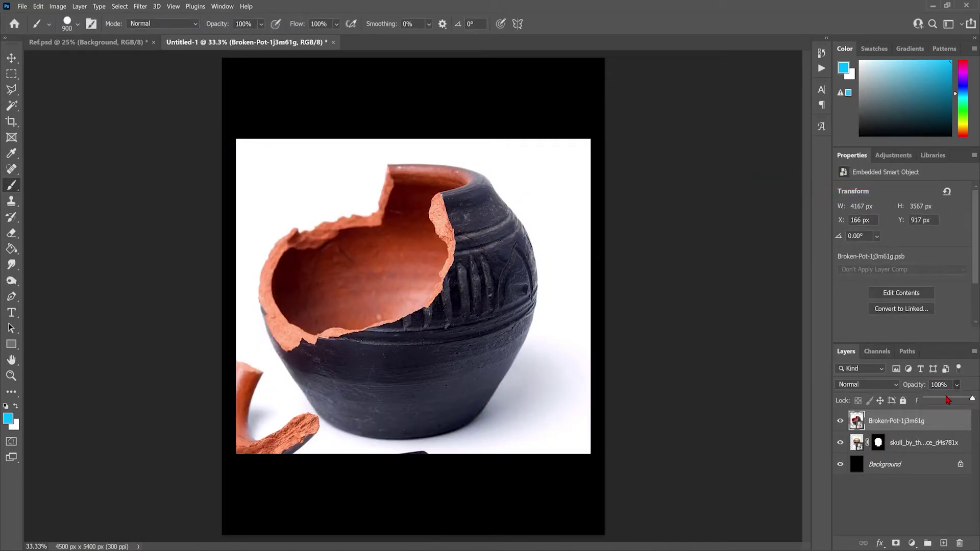
left_click_drag(947, 400, 934, 395)
key("ctrl+t")
left_click_drag(607, 158, 546, 234)
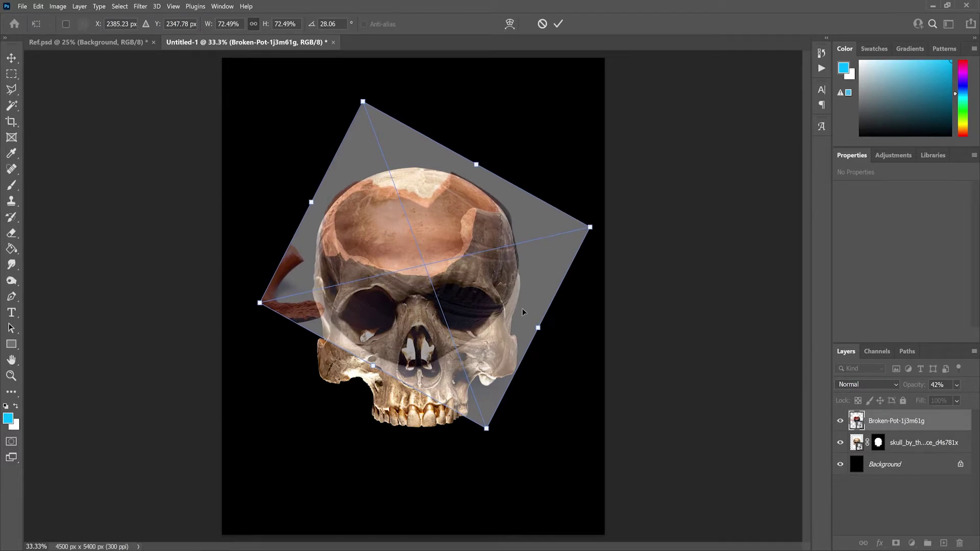
left_click_drag(485, 427, 482, 420)
left_click_drag(474, 365, 477, 365)
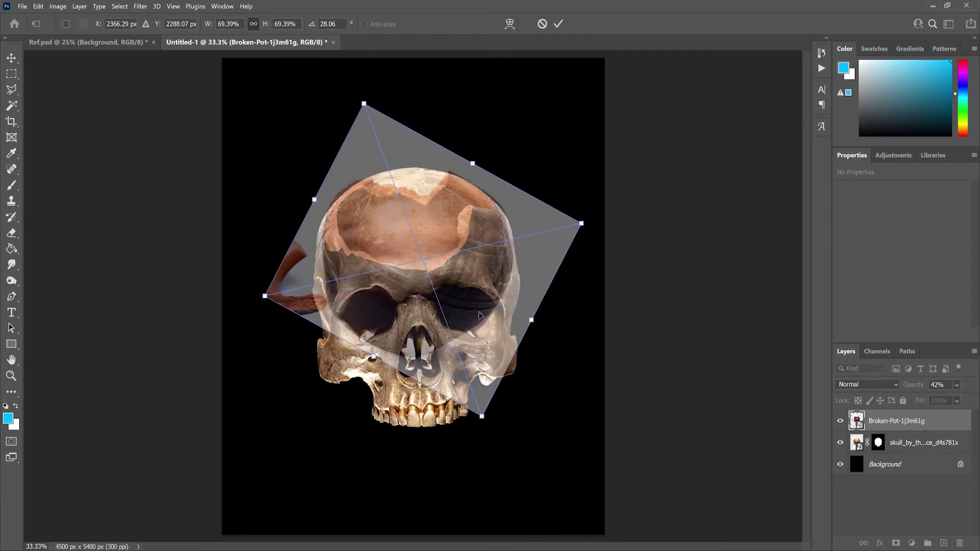
key("Return")
Step: Restore the pot layer's opacity to 100%
key("b")
left_click(956, 385)
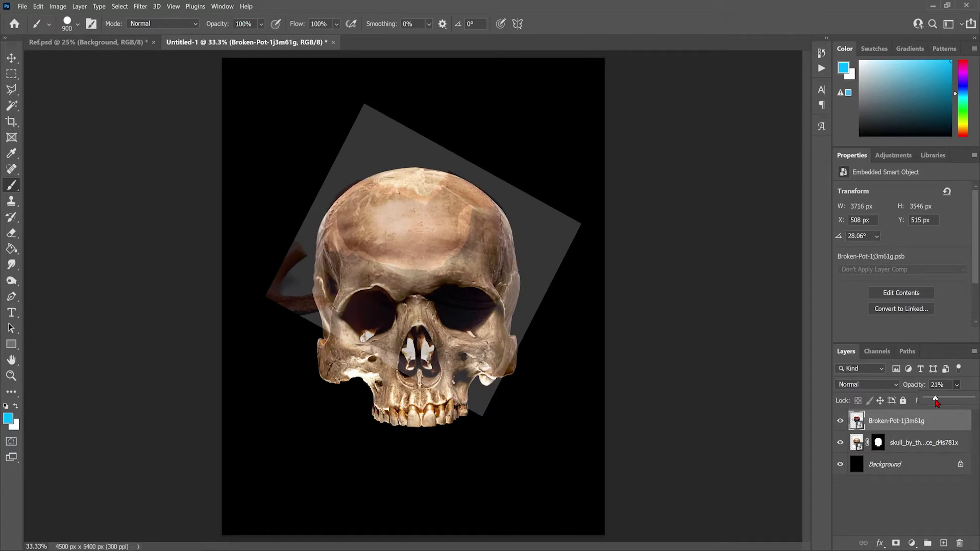
left_click_drag(964, 402, 973, 401)
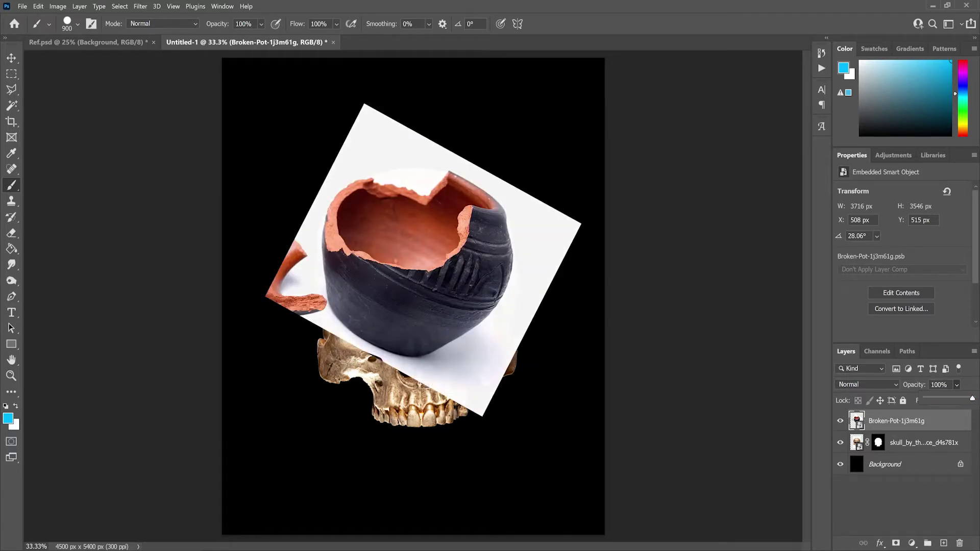
Step: Select the subject of the pot image and add a layer mask from that selection
left_click(121, 6)
left_click(128, 123)
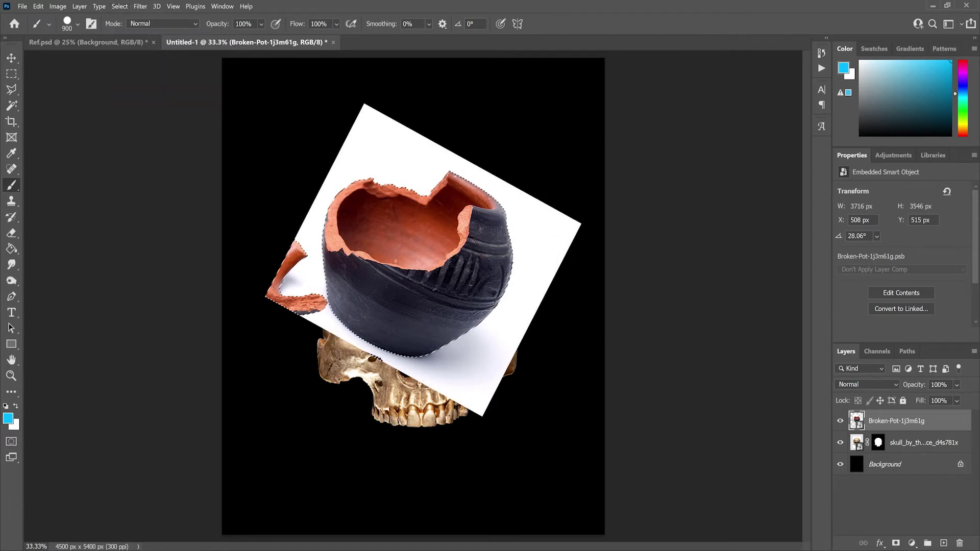
left_click(895, 543)
Step: Paint black on the pot's mask to hide the loose shards and the dark exterior below the left front rim
mouse_move(268, 290)
left_mouse_down()
mouse_move(315, 307)
mouse_move(528, 260)
mouse_move(284, 317)
left_mouse_up()
scroll(320, 201, "up", 5)
mouse_move(335, 201)
left_mouse_down()
mouse_move(337, 427)
mouse_move(403, 449)
mouse_move(441, 410)
mouse_move(488, 451)
mouse_move(444, 434)
mouse_move(378, 475)
mouse_move(546, 480)
mouse_move(449, 334)
mouse_move(694, 428)
left_mouse_up()
Step: Refine the pot's mask along the left part of the front rim with adjusted brush sizes, hiding the dark exterior
key("bracketleft")
key("bracketleft")
key("bracketleft")
key("bracketleft")
key("bracketleft")
key("bracketleft")
key("bracketright")
key("bracketright")
key("bracketright")
key("bracketright")
key("bracketright")
key("bracketright")
key("bracketright")
key("bracketright")
key("bracketright")
key("bracketright")
key("bracketright")
key("bracketright")
key("bracketright")
key("bracketright")
key("bracketright")
key("bracketright")
key("bracketright")
key("bracketleft")
key("bracketleft")
key("bracketleft")
key("bracketleft")
key("bracketleft")
key("bracketleft")
key("bracketleft")
key("bracketleft")
key("bracketleft")
mouse_move(458, 334)
left_mouse_down()
mouse_move(542, 361)
mouse_move(517, 339)
mouse_move(555, 349)
mouse_move(585, 360)
mouse_move(555, 364)
mouse_move(677, 402)
mouse_move(606, 368)
mouse_move(687, 388)
left_mouse_up()
key("bracketright")
key("bracketright")
key("bracketright")
Step: Mask out the dark pot exterior beneath the middle of the front rim
left_click_drag(465, 546, 519, 546)
key("bracketleft")
key("bracketleft")
key("bracketleft")
mouse_move(409, 392)
left_mouse_down()
mouse_move(461, 393)
mouse_move(413, 403)
left_mouse_up()
key("bracketright")
key("bracketright")
key("bracketright")
key("bracketright")
key("bracketright")
key("bracketright")
left_click_drag(413, 408, 572, 424)
mouse_move(497, 397)
left_mouse_down()
mouse_move(602, 411)
mouse_move(740, 332)
mouse_move(794, 255)
left_mouse_up()
Step: Mask out the dark strip of pot beneath the right part of the front rim with a small brush
key("bracketright")
key("bracketright")
mouse_move(549, 401)
left_mouse_down()
mouse_move(612, 383)
mouse_move(668, 340)
left_mouse_up()
key("bracketleft")
scroll(643, 355, "right", 5)
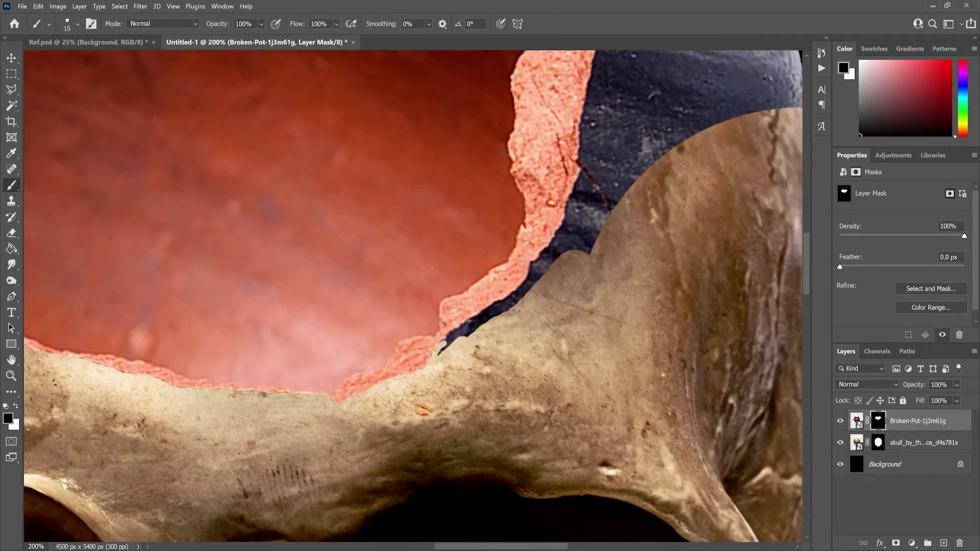
key("bracketright")
left_click_drag(472, 322, 551, 248)
Step: Mask out the dark outer wall alongside the pot's raised right broken edge, using brush sizes of about 20 to 30
key("bracketright")
key("bracketright")
key("bracketright")
key("bracketright")
key("bracketright")
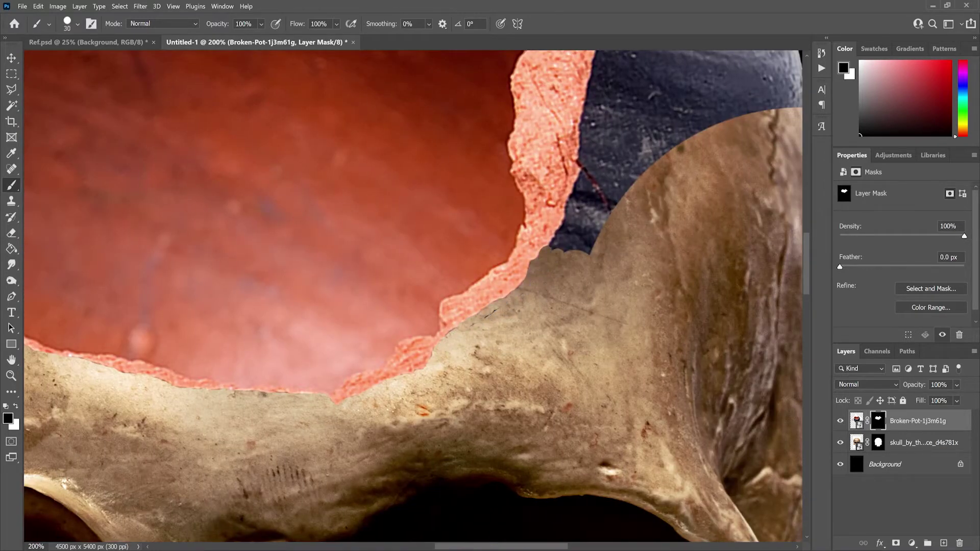
scroll(561, 306, "up", 2)
mouse_move(567, 352)
left_mouse_down()
mouse_move(612, 230)
mouse_move(561, 357)
mouse_move(598, 150)
left_mouse_up()
key("bracketleft")
key("bracketleft")
key("bracketleft")
mouse_move(580, 299)
left_mouse_down()
mouse_move(601, 116)
mouse_move(587, 301)
left_mouse_up()
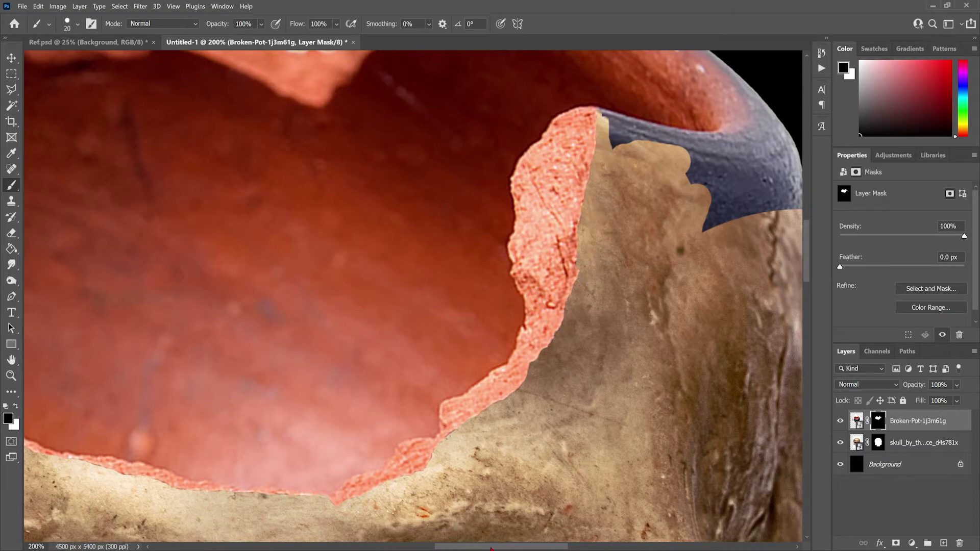
Step: Mask out the remaining dark pot neck at the skull's upper right, following the inner rim
scroll(587, 301, "up", 4)
scroll(587, 301, "right", 3)
key("bracketleft")
key("bracketleft")
mouse_move(485, 312)
left_mouse_down()
mouse_move(620, 351)
mouse_move(656, 324)
mouse_move(564, 233)
mouse_move(380, 121)
mouse_move(543, 213)
mouse_move(366, 122)
left_mouse_up()
key("bracketright")
key("bracketright")
key("0")
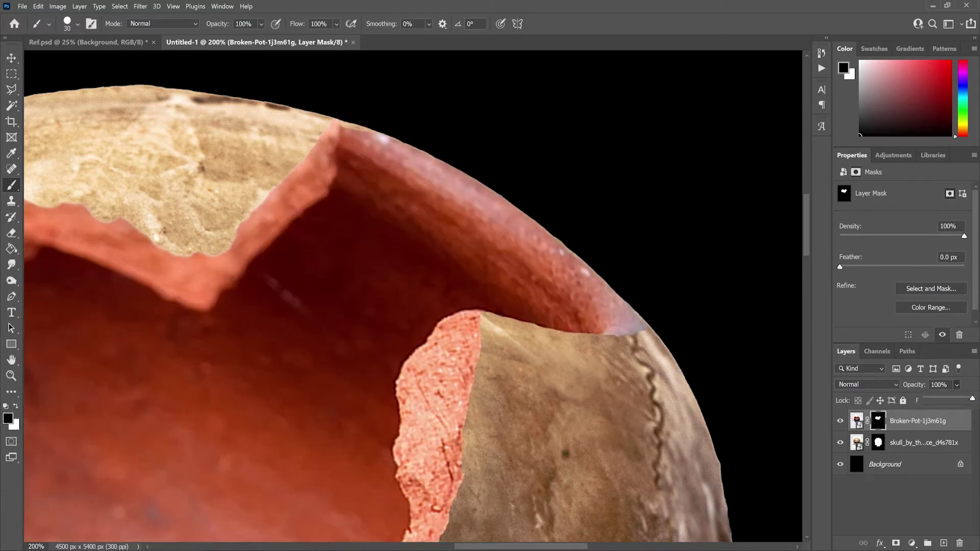
Step: At 33% layer opacity, mask the pot edge overhanging the skull's upper-left outline, then restore the layer to 100%
left_click(317, 164)
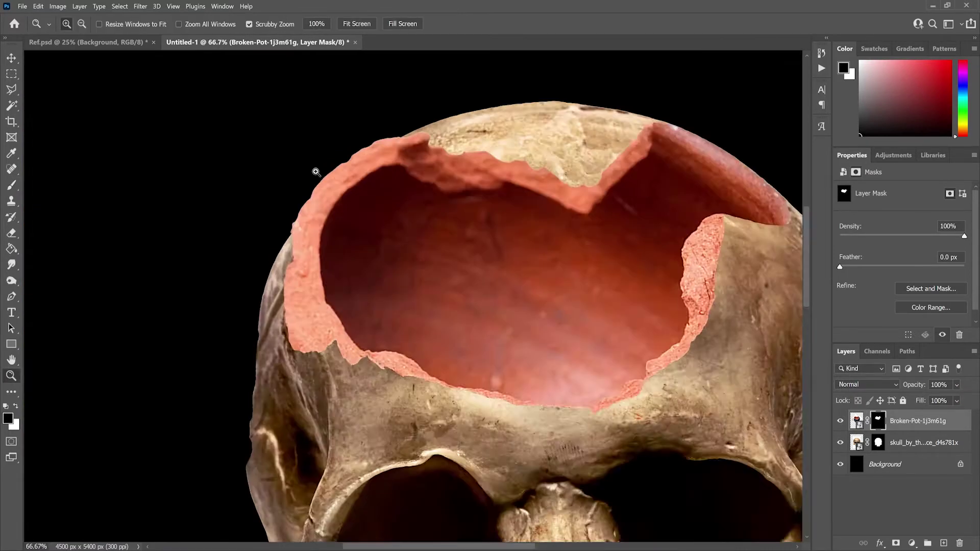
key("3")
key("3")
key("bracketright")
key("bracketright")
left_click_drag(393, 148, 210, 313)
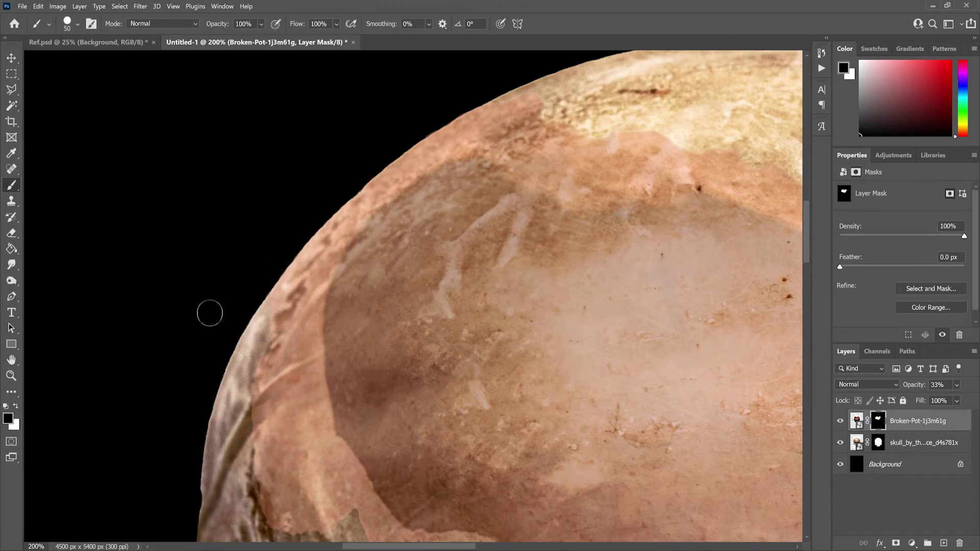
key("z")
key("ctrl+minus")
key("ctrl+minus")
key("ctrl+minus")
key("ctrl+minus")
key("0")
left_click(275, 234)
key("ctrl+0")
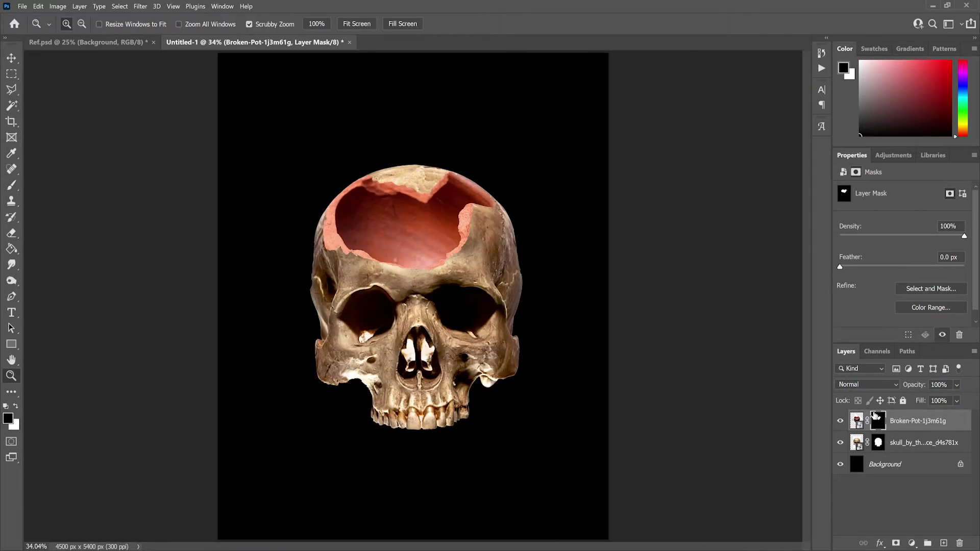
Step: Rotate the masked pot layer by about 1.5° to fit the skull
key("ctrl+t")
left_click_drag(610, 118, 615, 95)
key("Return")
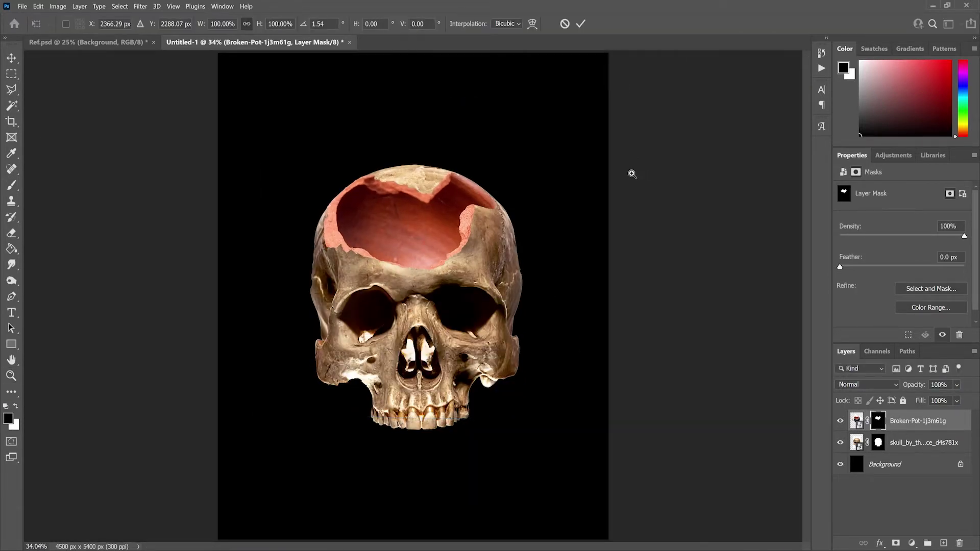
Step: Clip a Hue/Saturation adjustment to the pot with Hue +13, Saturation -22 and Lightness -16
left_click(911, 543)
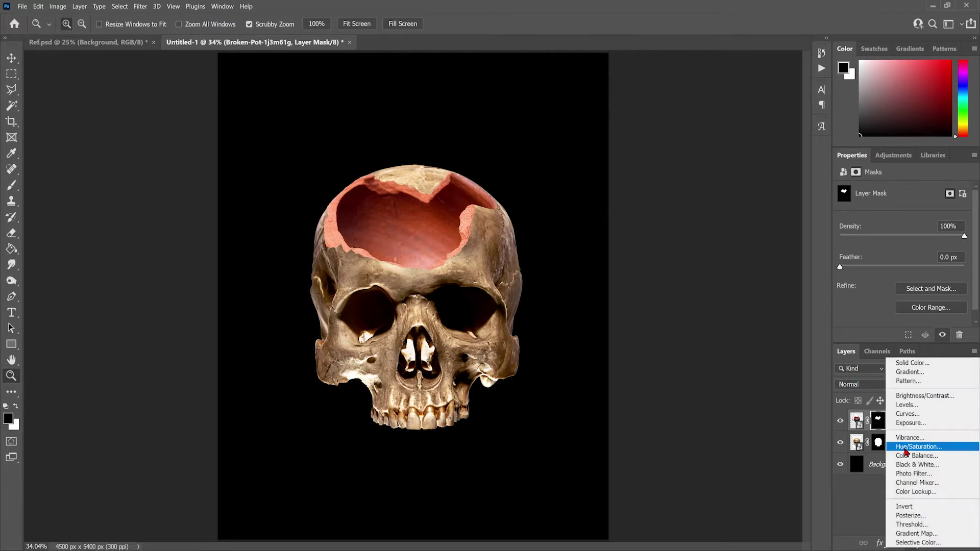
left_click(897, 433)
left_click(908, 431, "alt")
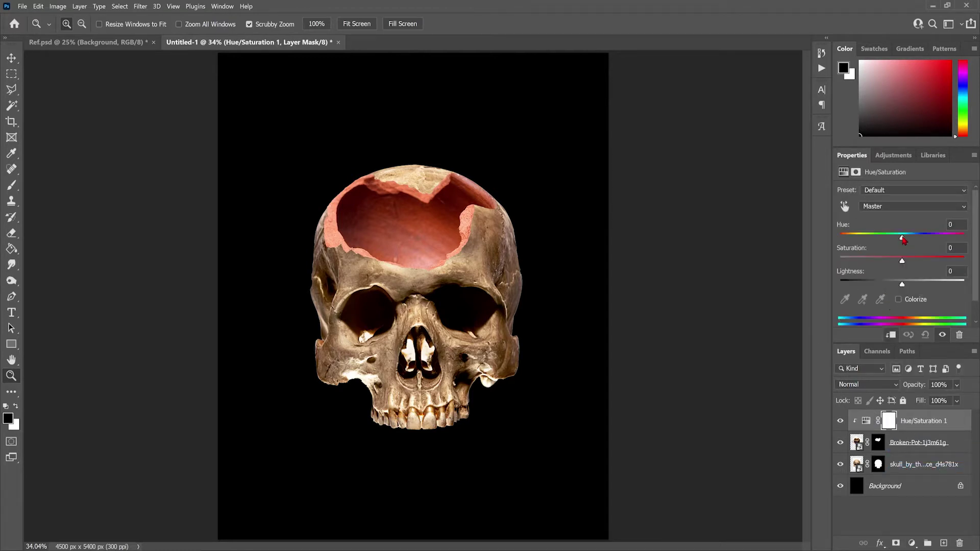
mouse_move(903, 238)
left_mouse_down()
mouse_move(894, 261)
mouse_move(884, 262)
mouse_move(911, 238)
left_mouse_up()
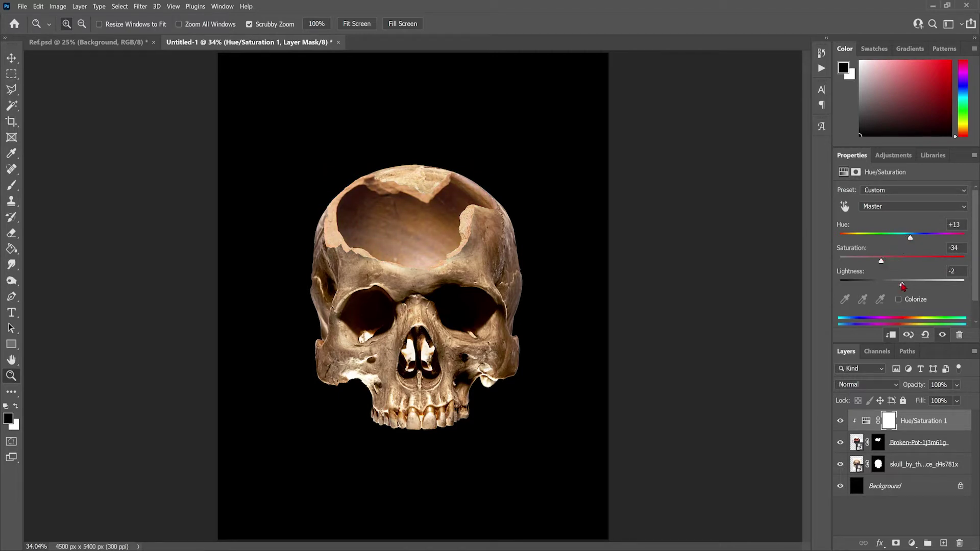
left_click_drag(903, 285, 867, 262)
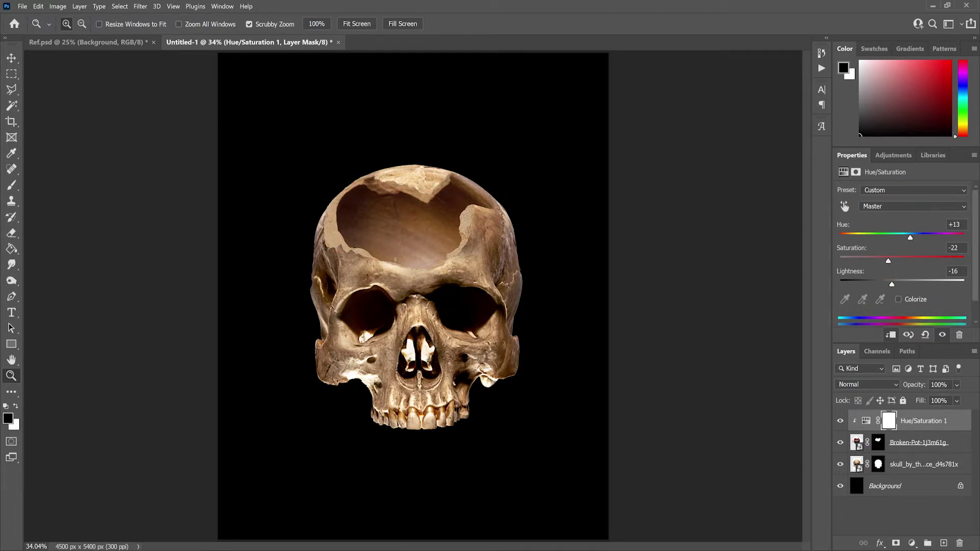
Step: Clip a Levels adjustment to the pot with input levels 53, 1.06 and 247
left_click(911, 544)
left_click(903, 416)
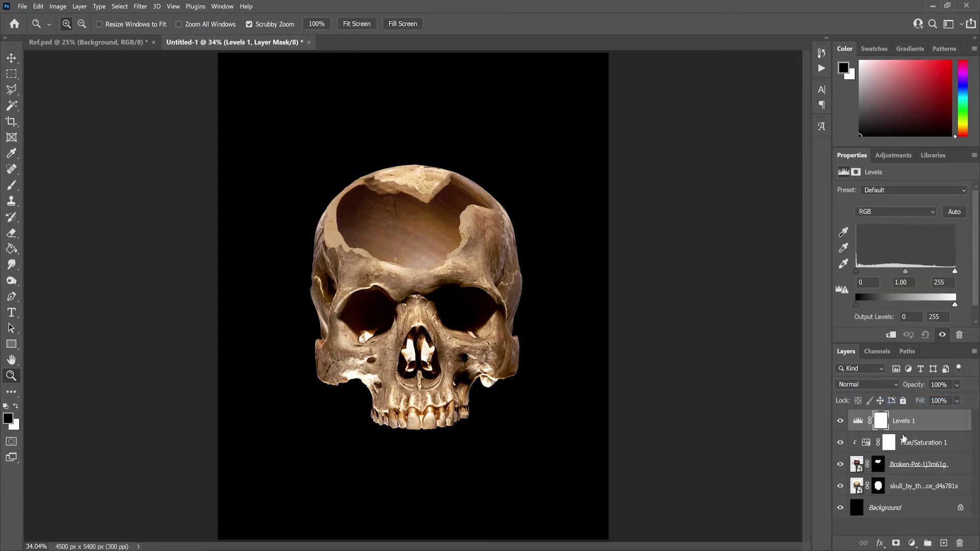
left_click(912, 429, "alt")
left_click_drag(856, 271, 882, 275)
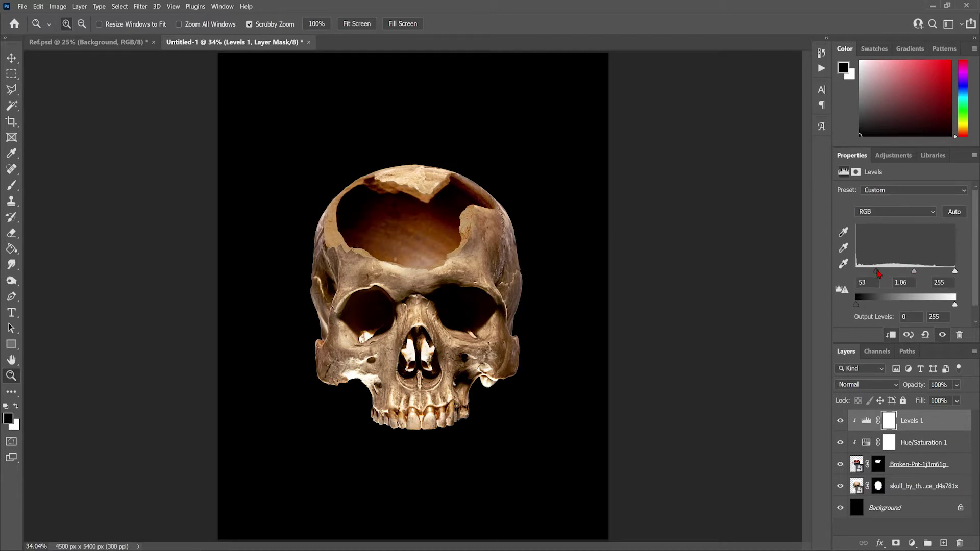
mouse_move(954, 274)
left_mouse_down()
mouse_move(943, 274)
mouse_move(955, 275)
left_mouse_up()
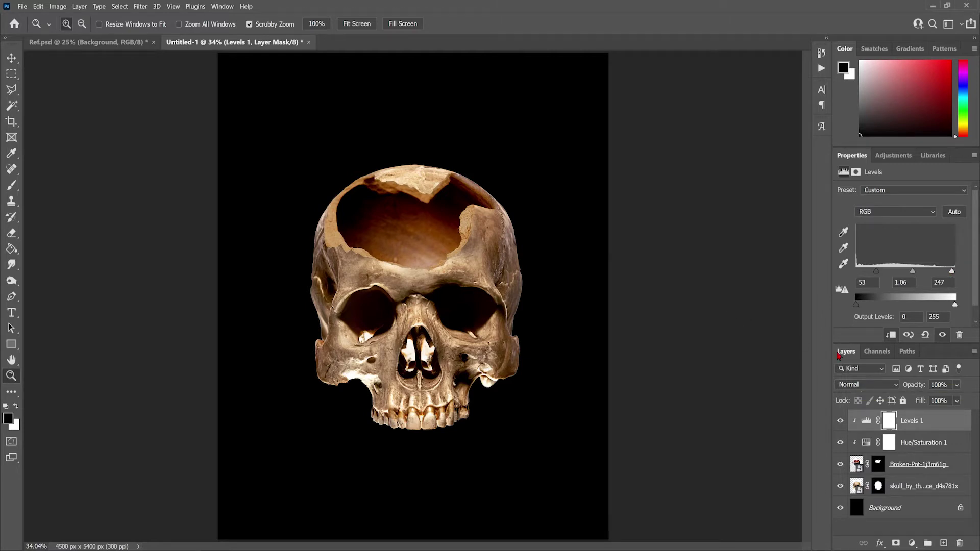
left_click(916, 442)
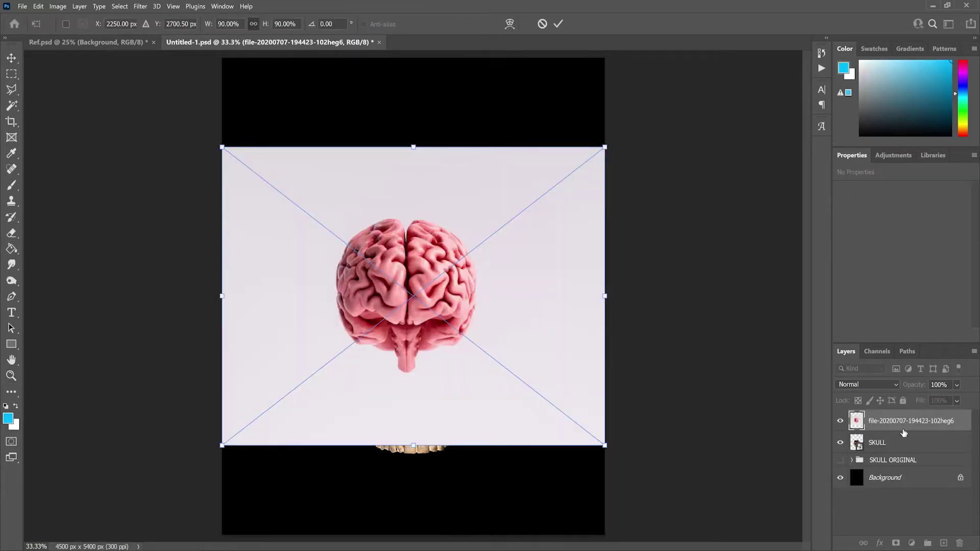
Step: Convert the placed brain image to a smart object and move it to X 87 px, Y 818 px
key("Return")
right_click(898, 422)
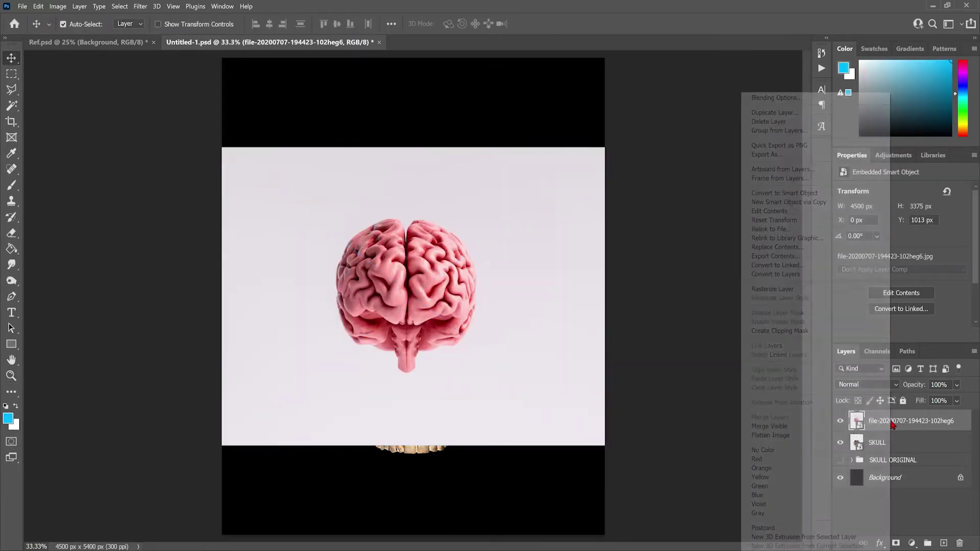
left_click(816, 194)
left_click_drag(573, 254, 581, 237)
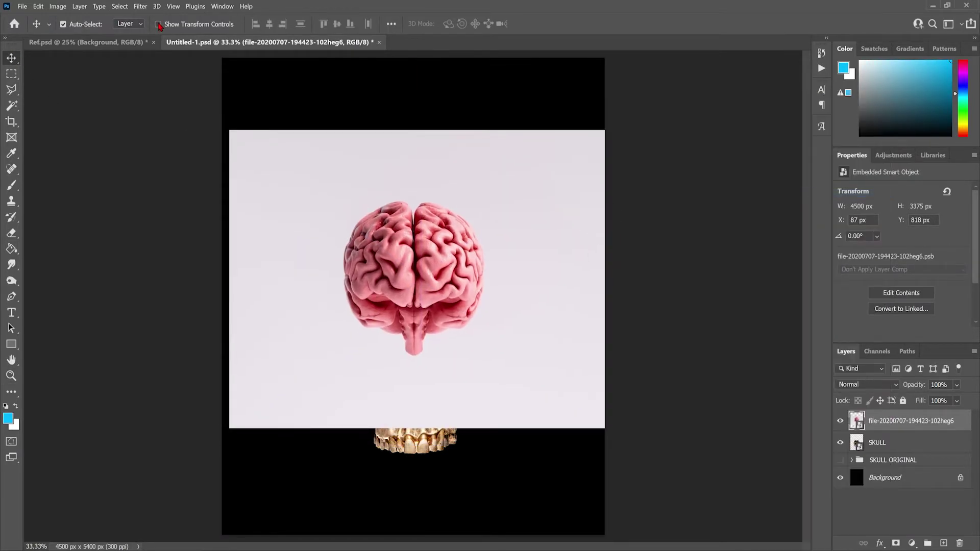
Step: Select the subject of the brain image and add a layer mask that hides its background
left_click(140, 6)
mouse_move(156, 6)
left_click(153, 123)
left_click(895, 543)
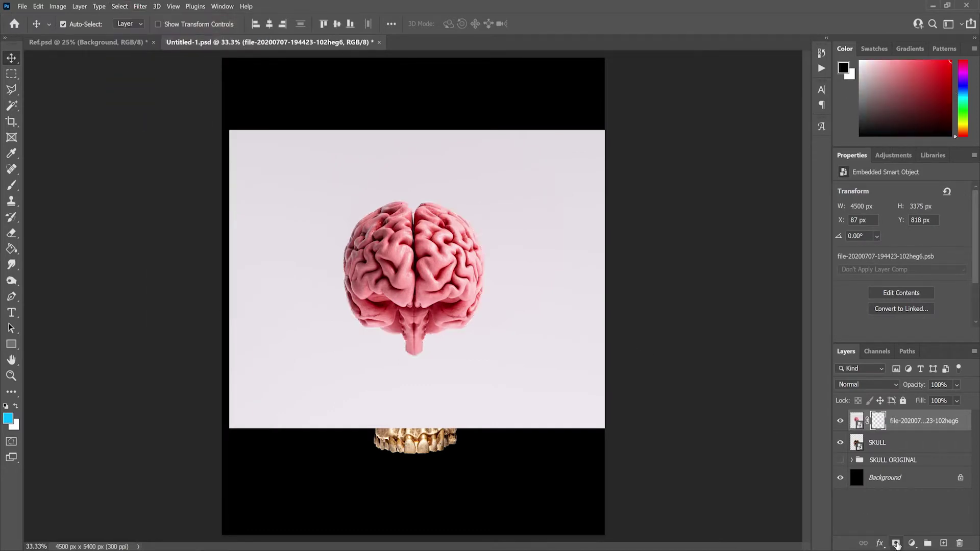
Step: Paint black on the brain's mask to remove the leftover white background in the gap between the two hemispheres
left_click(11, 375)
left_click_drag(404, 218, 448, 284)
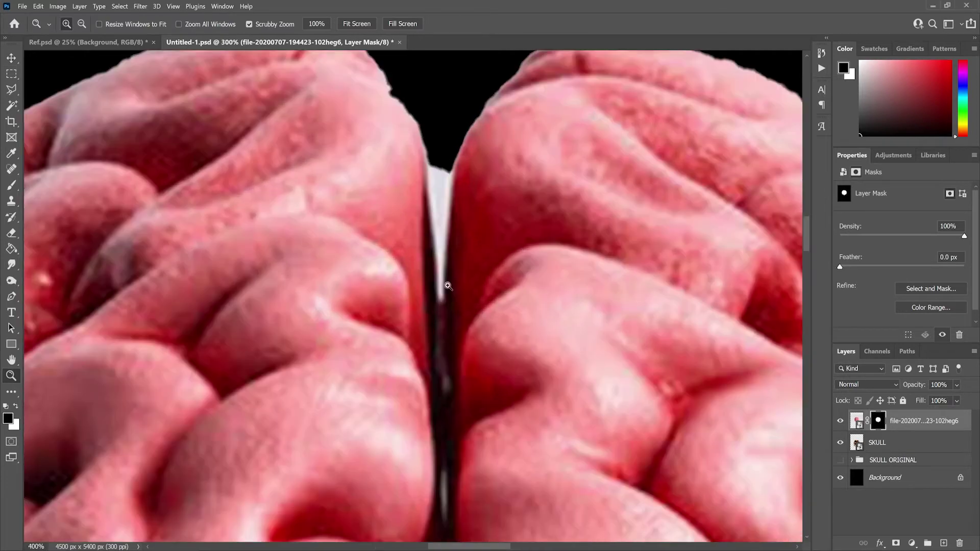
key("b")
left_click_drag(438, 210, 438, 268)
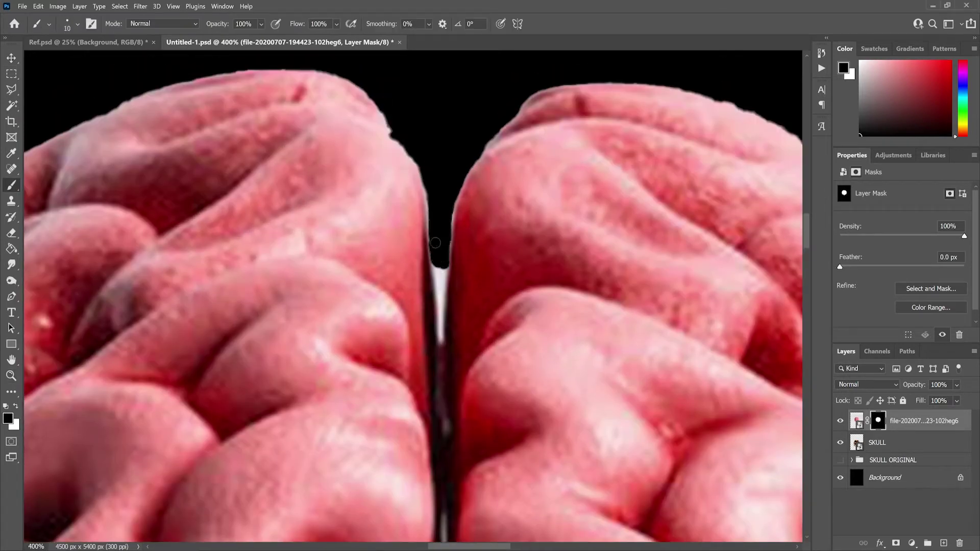
key("bracketleft")
key("bracketleft")
key("bracketleft")
key("bracketleft")
key("bracketleft")
key("bracketleft")
left_click_drag(440, 307, 441, 342)
left_click_drag(439, 265, 439, 319)
key("bracketright")
key("bracketright")
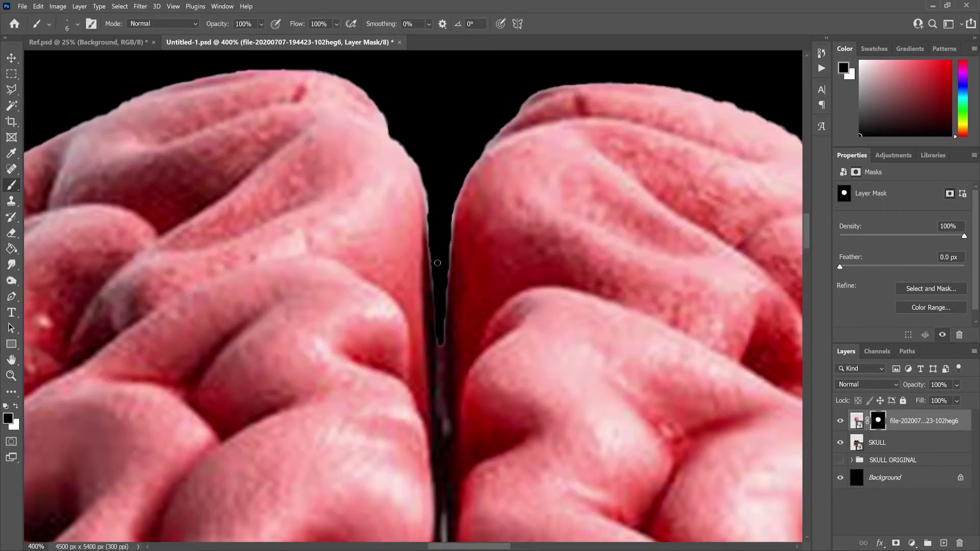
Step: Move the brain up above the skull's opening and set its layer opacity to 59%
key("ctrl+minus")
key("ctrl+minus")
key("ctrl+minus")
key("ctrl+minus")
key("ctrl+minus")
key("ctrl+minus")
key("ctrl+minus")
key("ctrl+plus")
left_click_drag(413, 265, 412, 207)
left_click_drag(956, 384, 955, 400)
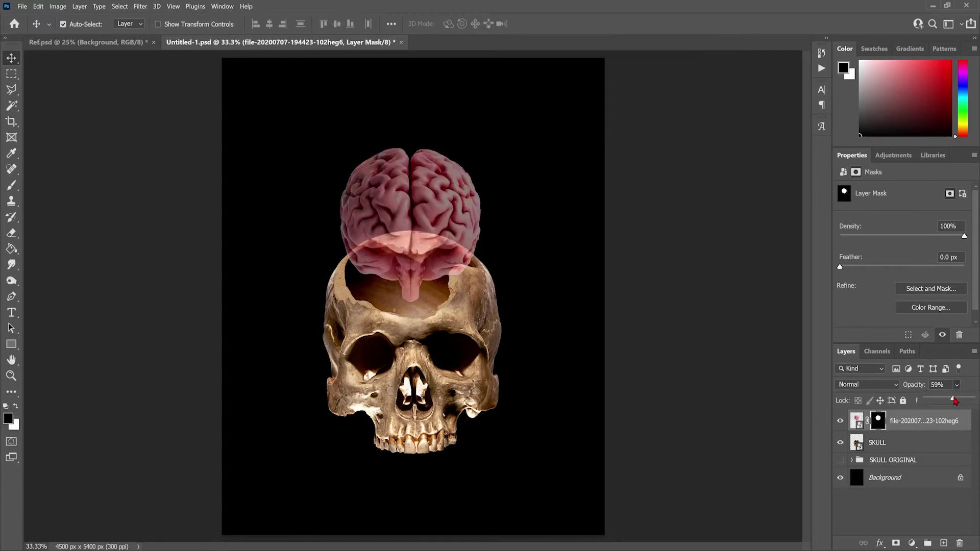
Step: Paint black on the brain's layer mask to hide the brain area overlapping the broken bone edge on the skull's right side
key("b")
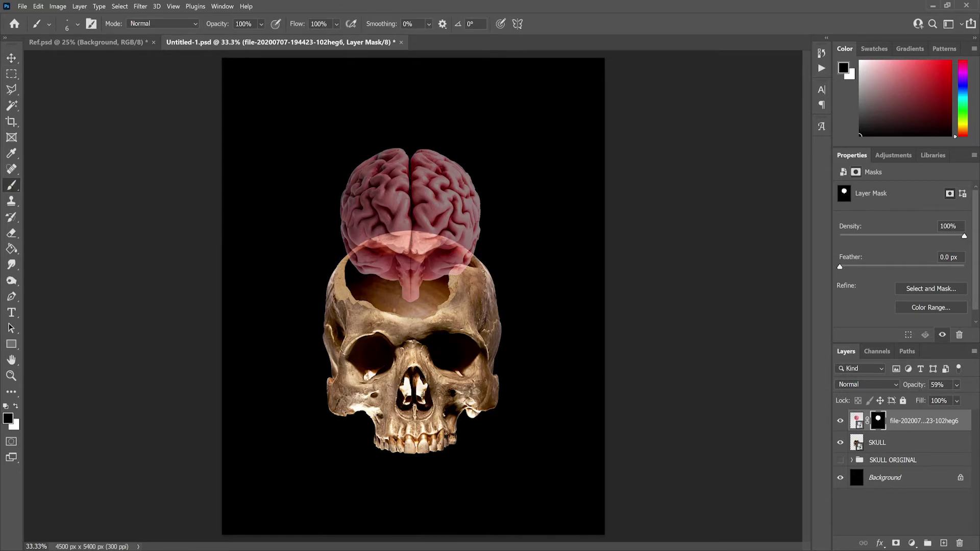
scroll(417, 305, "up", 6)
scroll(416, 306, "right", 5)
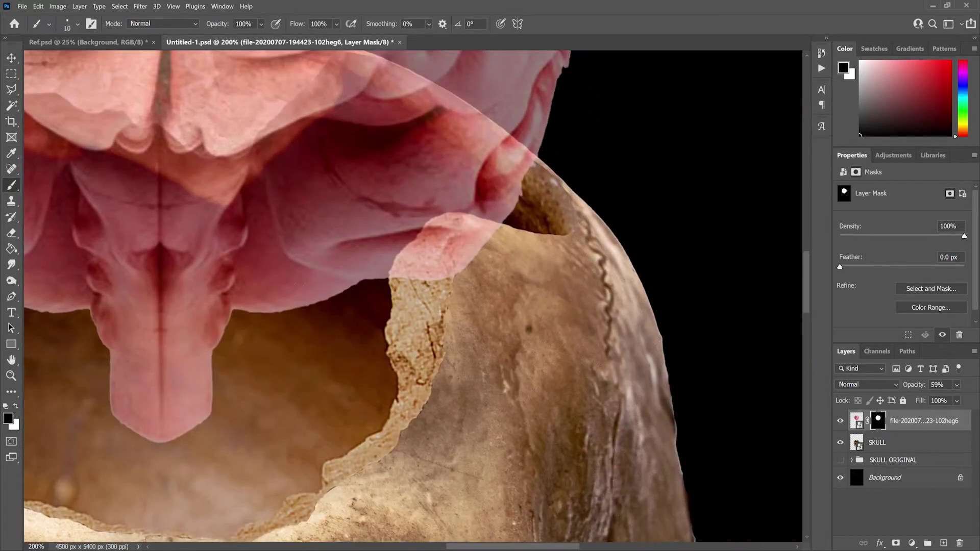
key("bracketright")
key("bracketright")
key("bracketright")
key("bracketright")
key("bracketright")
key("bracketright")
left_click_drag(459, 257, 416, 263)
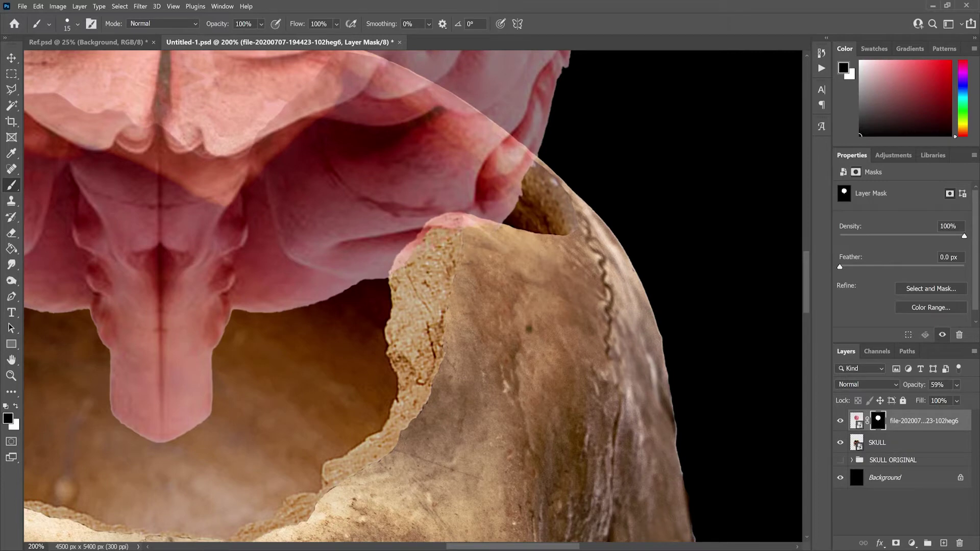
Step: Refine the brain's mask with a small black brush, removing the thin pink fringe along the broken bone rim
key("ctrl+plus")
key("ctrl+plus")
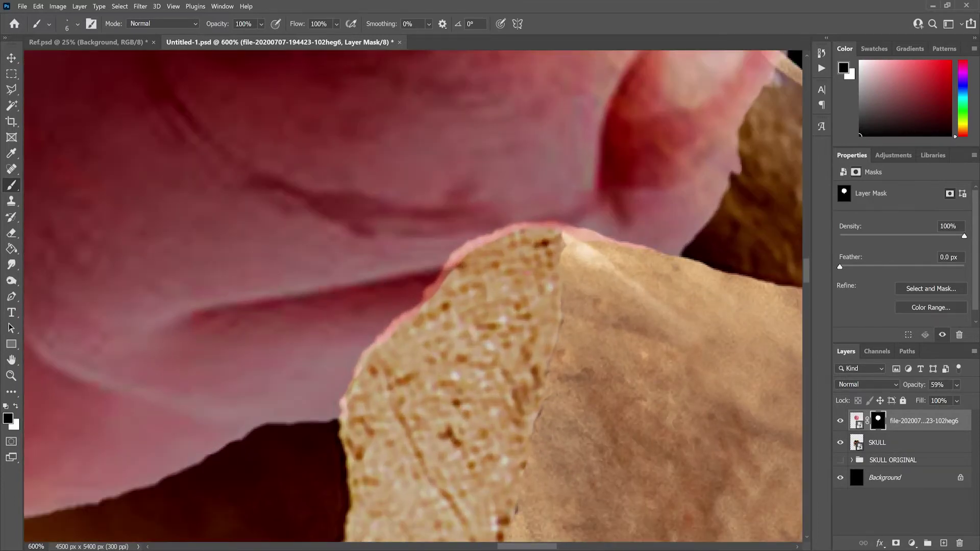
mouse_move(658, 250)
left_mouse_down()
mouse_move(541, 224)
mouse_move(439, 275)
mouse_move(408, 314)
left_mouse_up()
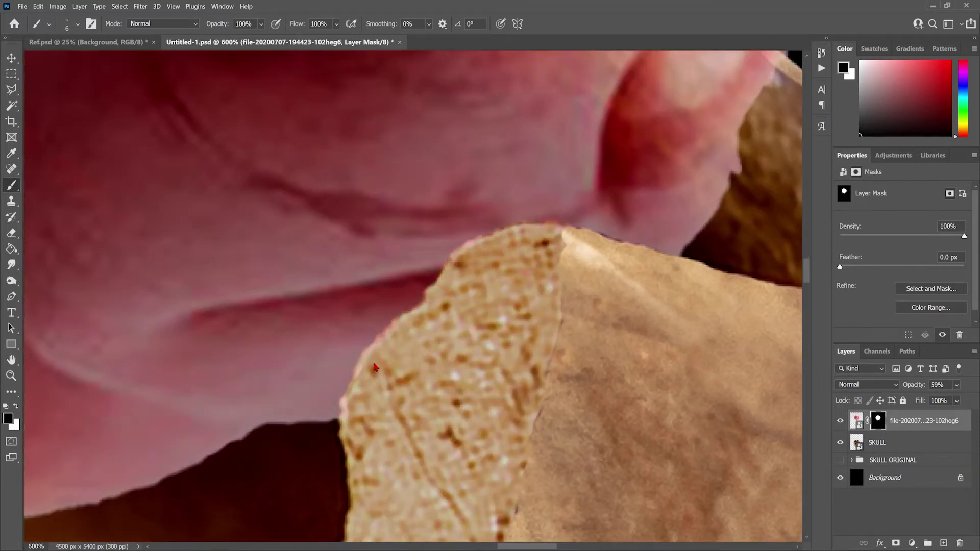
left_click_drag(374, 368, 345, 406)
Step: Restore the brain layer's opacity to 100%
key("ctrl+minus")
key("ctrl+minus")
key("ctrl+minus")
key("ctrl+minus")
key("ctrl+minus")
key("ctrl+minus")
key("ctrl+minus")
key("ctrl+minus")
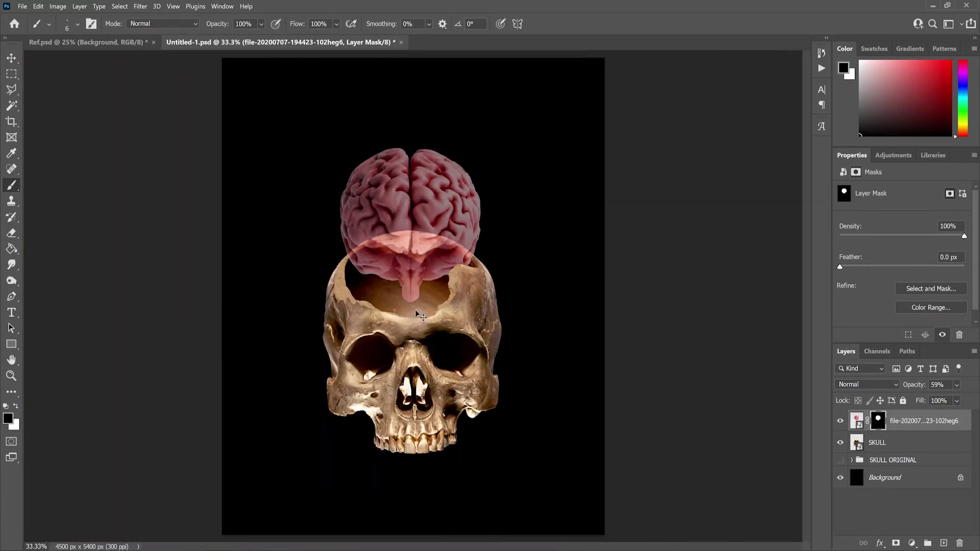
left_click_drag(956, 384, 972, 398)
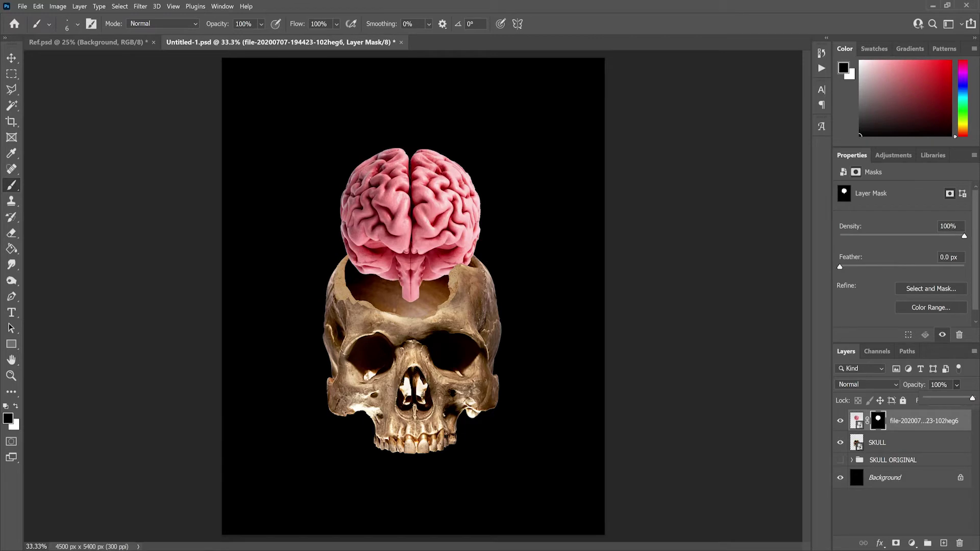
Step: Duplicate the brain layer, then move the original below the SKULL ORIGINAL group, hide it and rename it BRAIN ORIGINAL
key("v")
left_click_drag(913, 421, 943, 542)
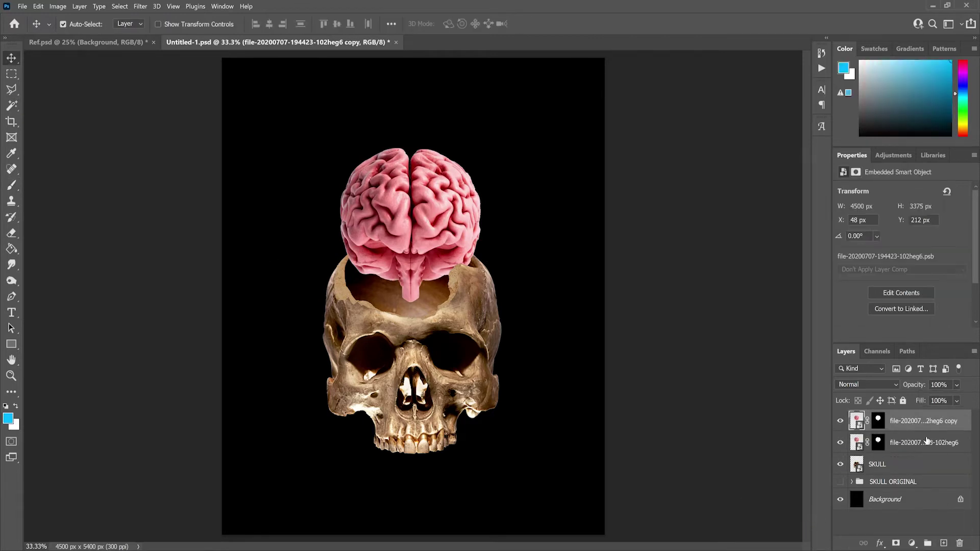
left_click_drag(919, 442, 918, 489)
double_click(913, 477)
type("B")
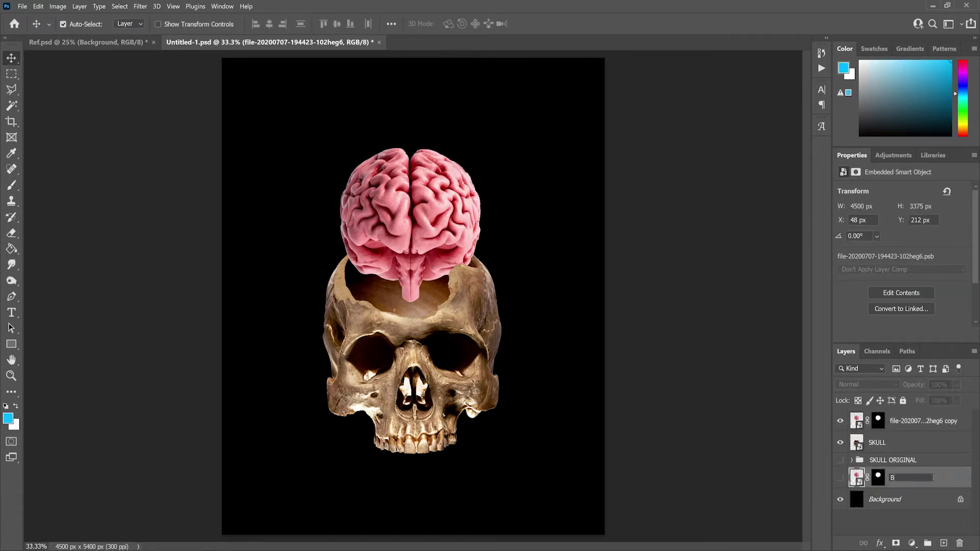
type("RAIN ORIGINAL")
key("Return")
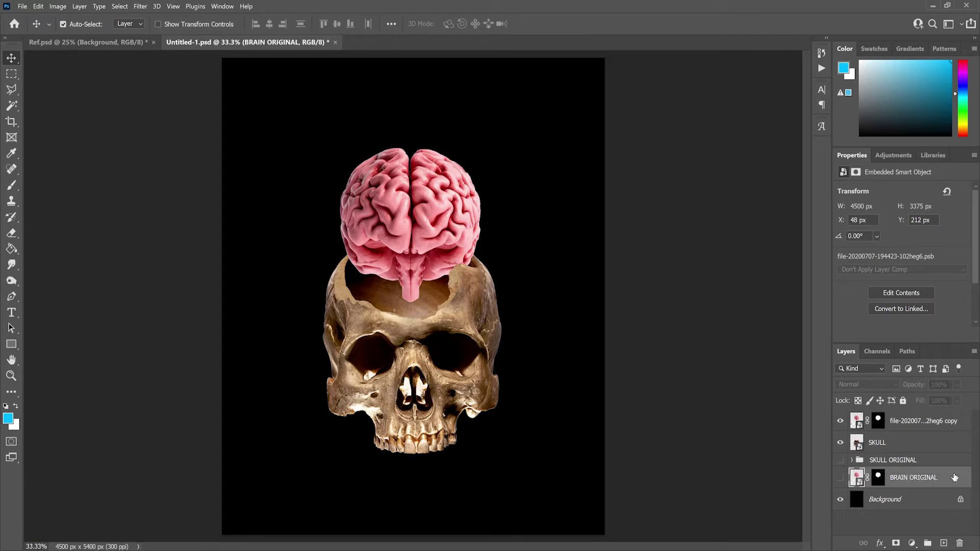
Step: Convert the brain copy to a smart object and use Liquify to pull melting drips down from its lower left edge
right_click(919, 424)
key("Escape")
left_click(139, 8)
left_click(161, 96)
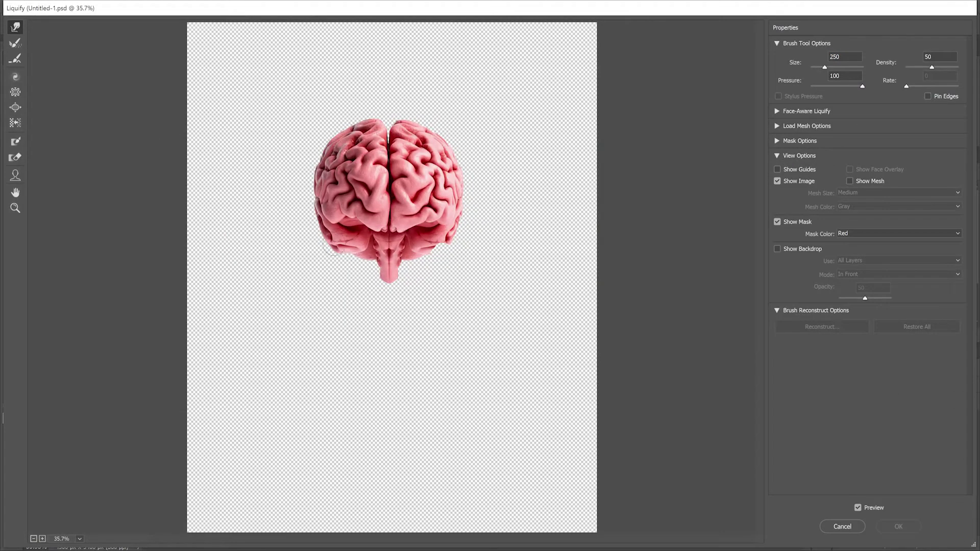
left_click_drag(331, 247, 338, 274)
key("bracketright")
key("bracketright")
key("bracketright")
key("bracketright")
left_click_drag(364, 239, 361, 305)
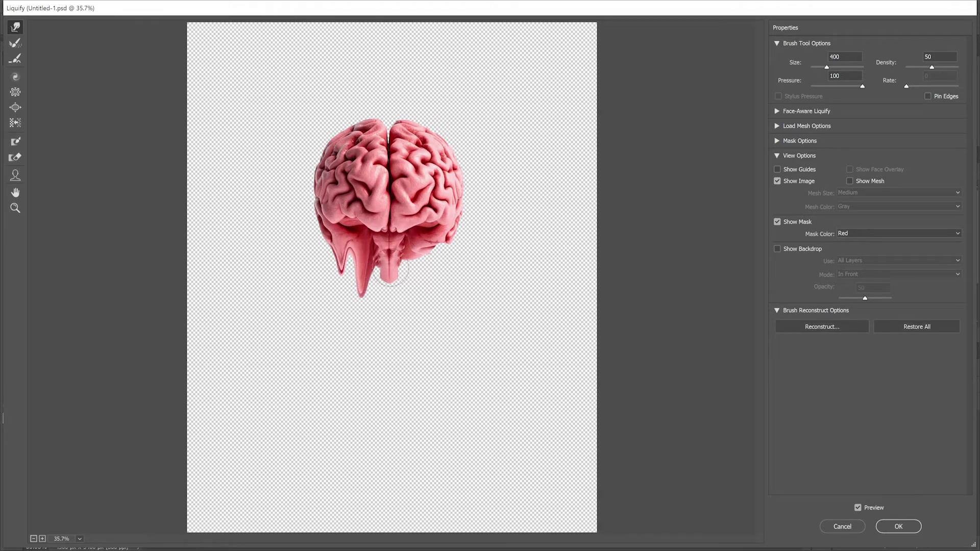
Step: Pull matching drips down from the brain's lower right edge with Forward Warp and apply the Liquify filter
key("bracketright")
key("bracketright")
key("bracketright")
key("bracketright")
key("bracketright")
mouse_move(423, 235)
left_mouse_down()
mouse_move(424, 286)
mouse_move(386, 299)
mouse_move(388, 278)
left_mouse_up()
key("bracketleft")
key("bracketleft")
key("bracketleft")
key("bracketleft")
key("bracketleft")
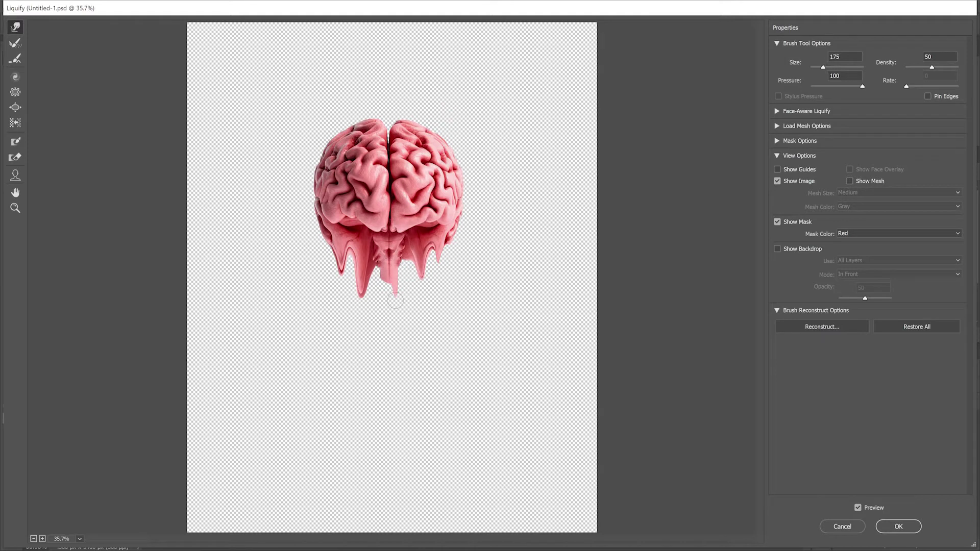
key("Return")
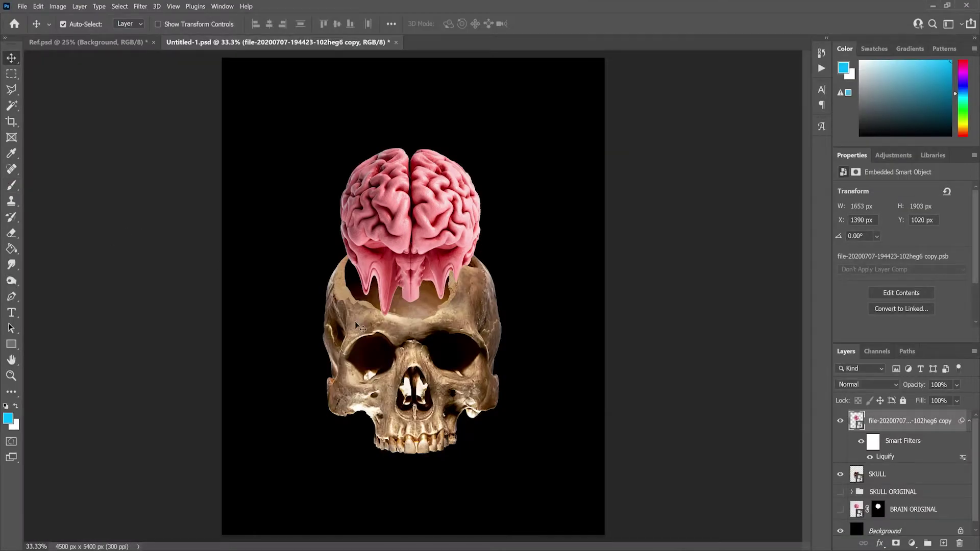
Step: Mask out the lower tip of the brain stem with a black brush and convert the layer to a smart object again
left_click(896, 543)
key("b")
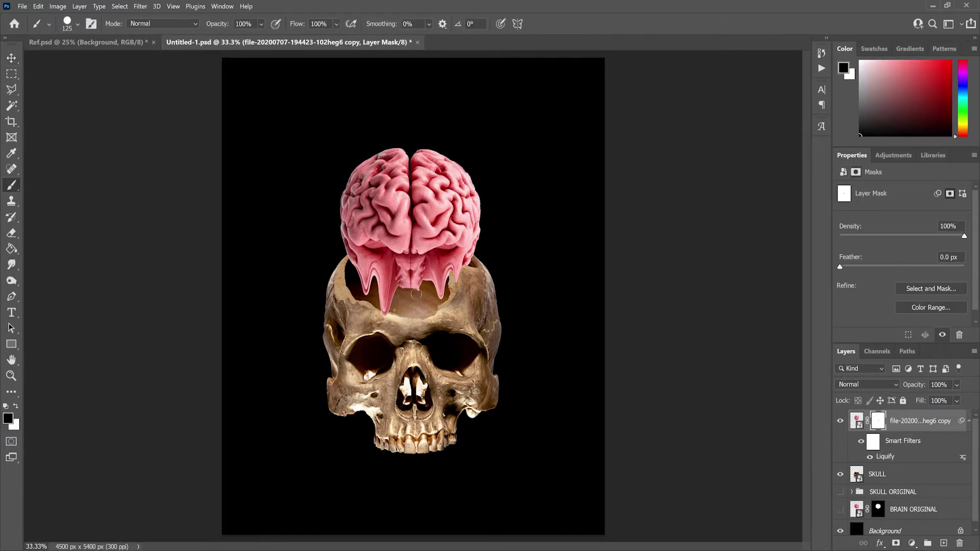
right_click(901, 421)
left_click(796, 199)
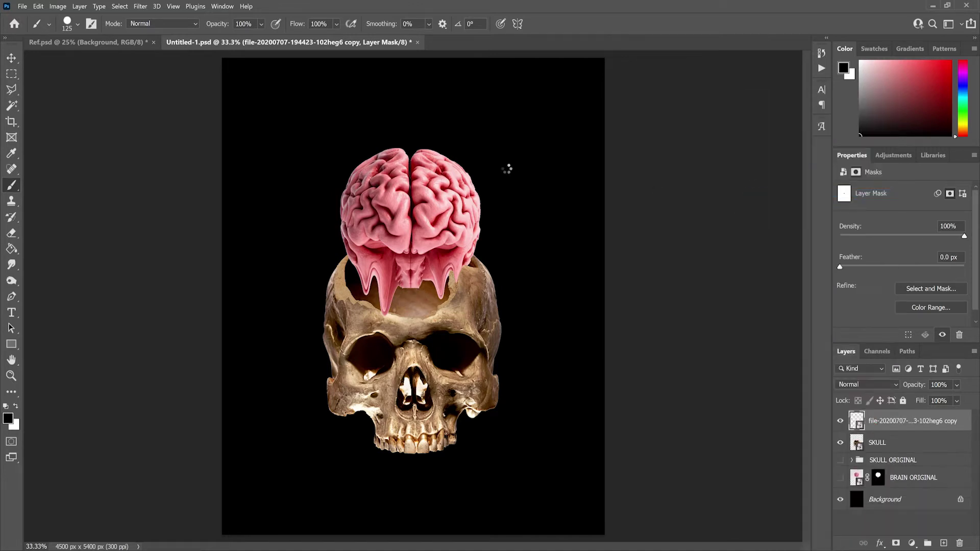
Step: Use Liquify to stretch the brain stem into a pointed drip, add smaller drips along the lower folds, and apply it
left_click(140, 6)
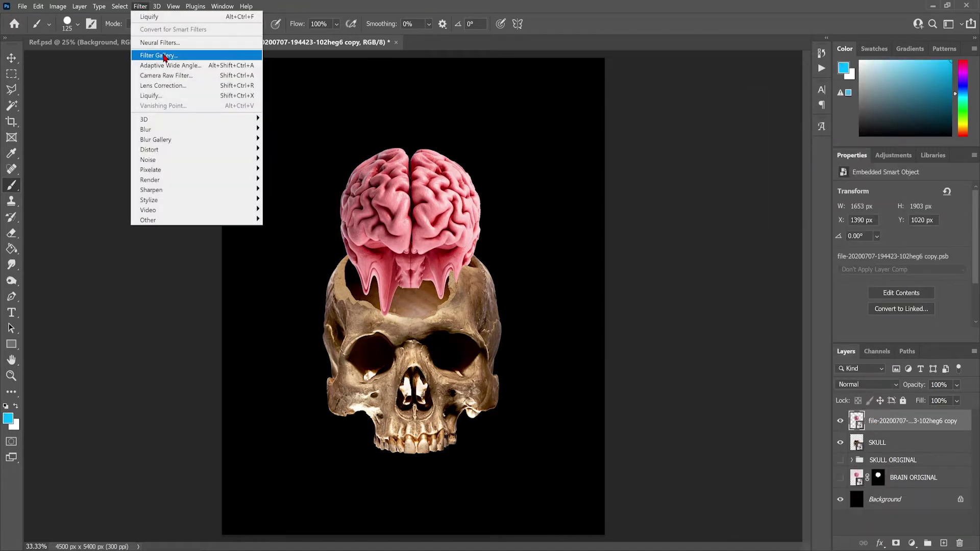
left_click(169, 96)
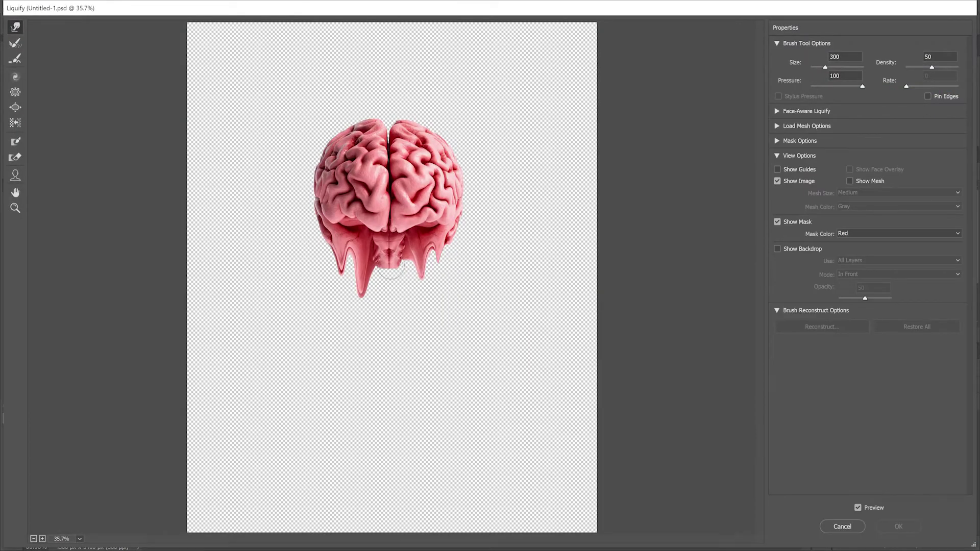
left_click_drag(390, 271, 390, 299)
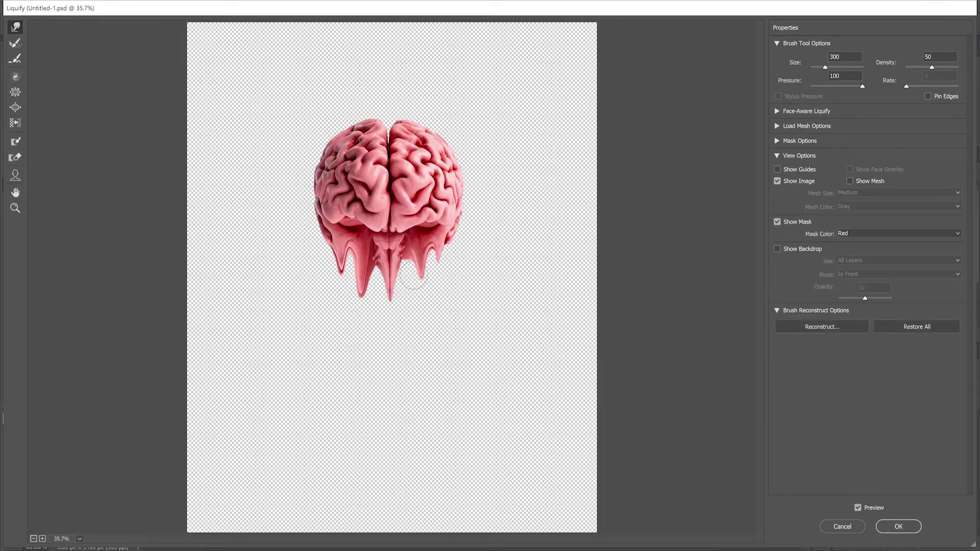
key("bracketright")
left_click_drag(347, 226, 403, 256)
key("bracketright")
mouse_move(418, 217)
left_mouse_down()
mouse_move(421, 239)
mouse_move(438, 237)
left_mouse_up()
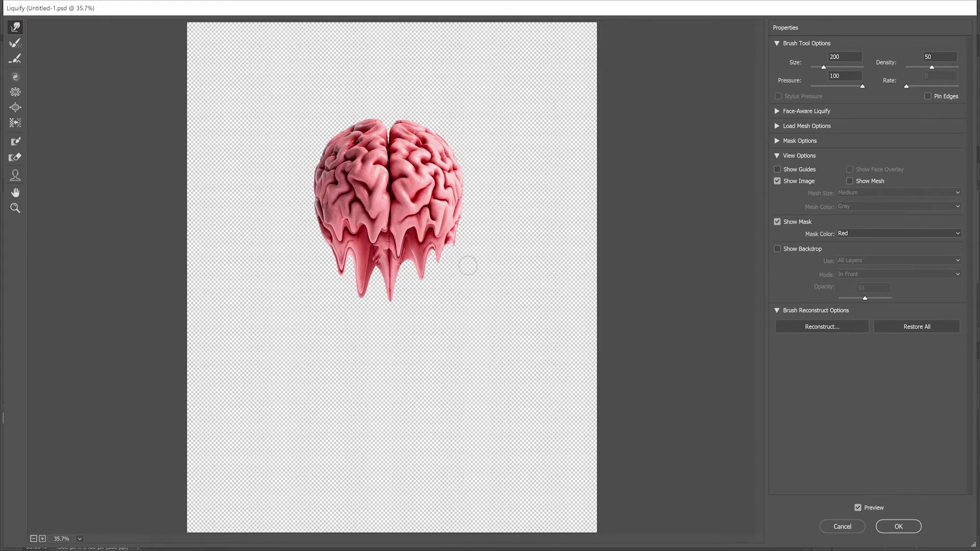
left_click(896, 528)
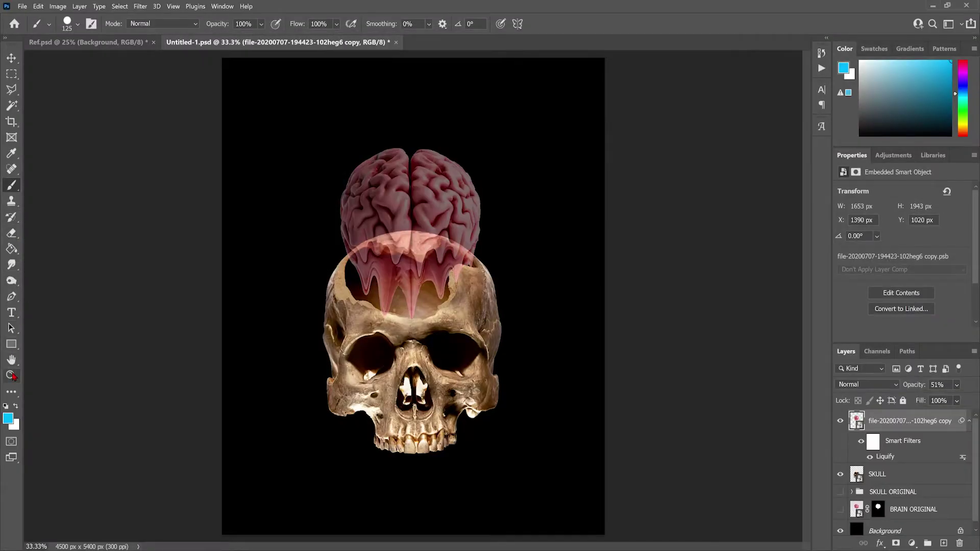
Step: Set the brain's opacity to 51%, add a layer mask and paint out the drip overlapping the skull's broken right edge
left_click(11, 375)
left_click(436, 263)
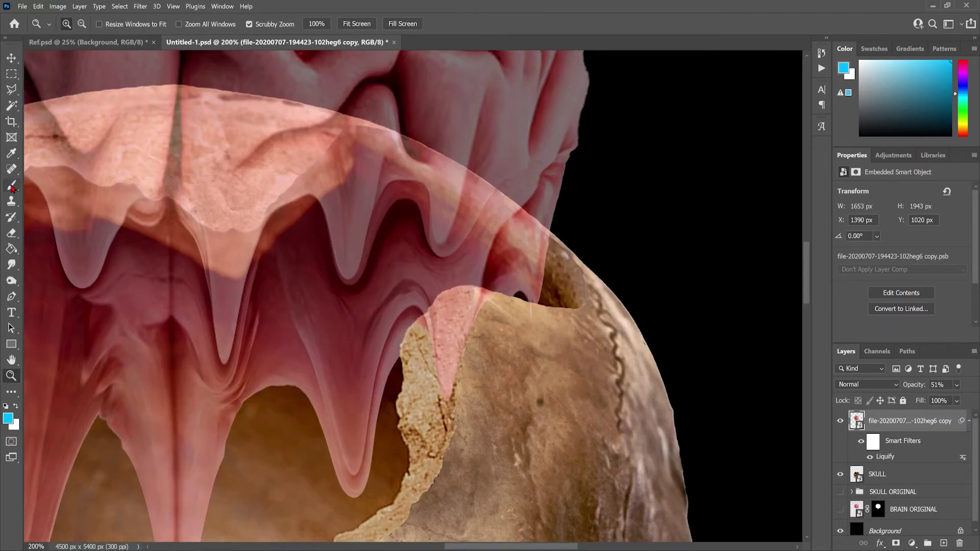
left_click(11, 185)
left_click(895, 543)
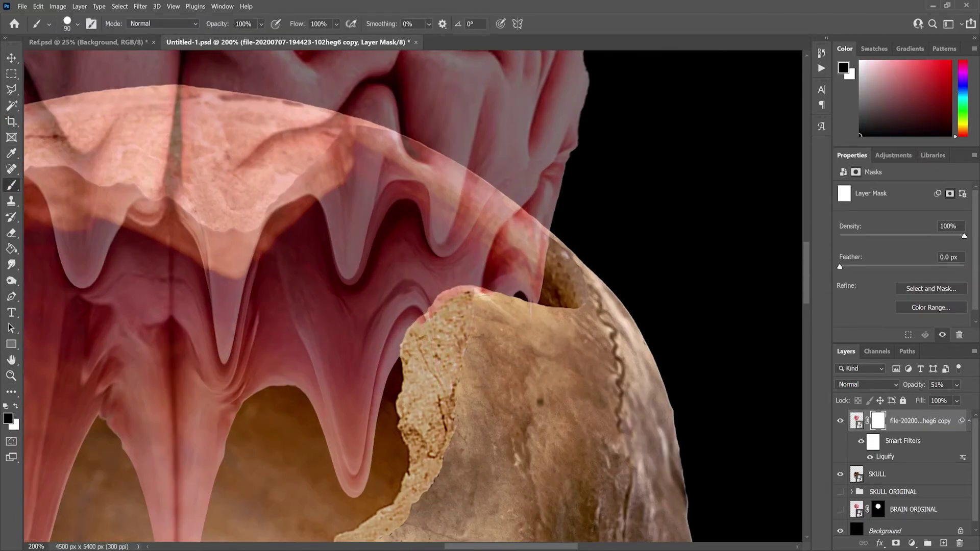
Step: Move the brain down into the skull's opening, to X 1366 px, Y 1126 px
right_click(123, 387)
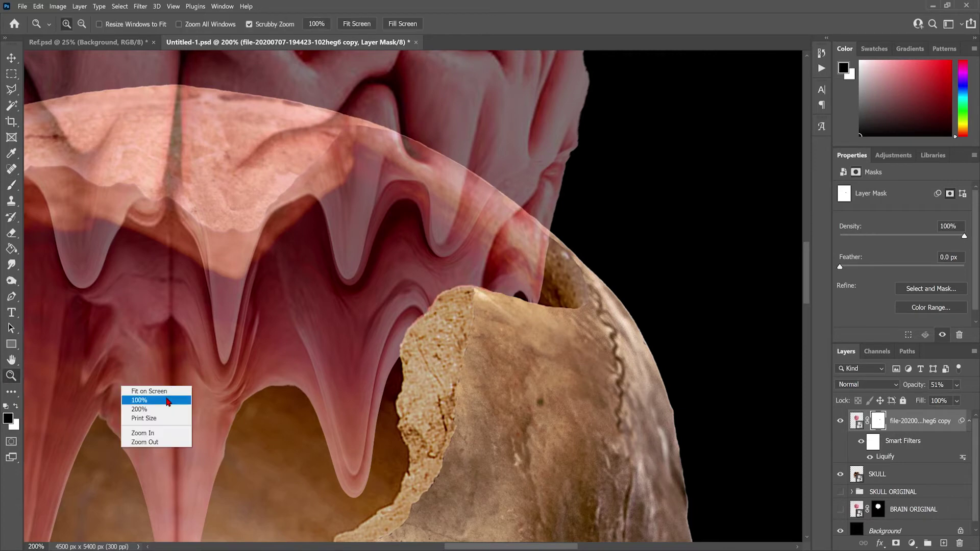
left_click(139, 391)
key("v")
left_click_drag(392, 209, 396, 223)
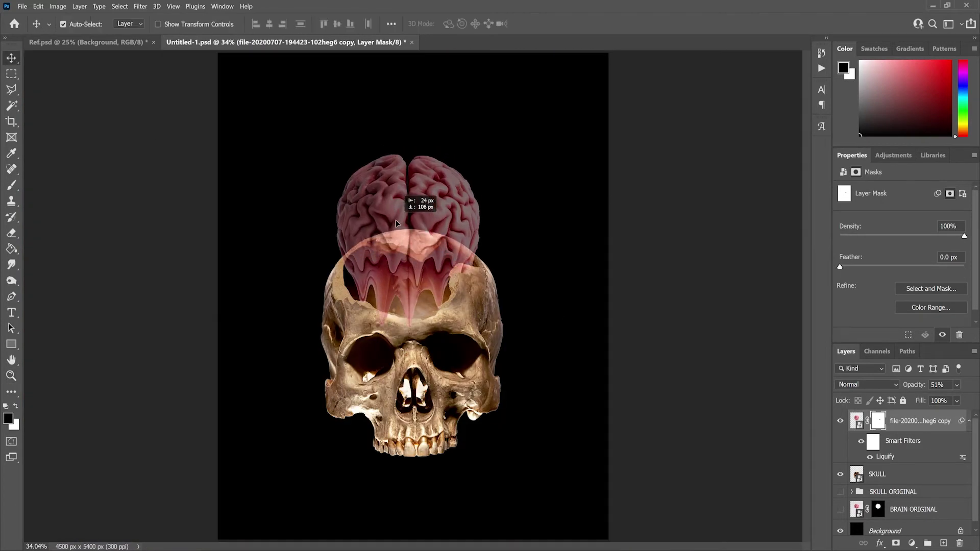
Step: Paint black on the mask to hide the moved brain where it covers the broken rim on the skull's right side
key("b")
scroll(464, 279, "up", 5)
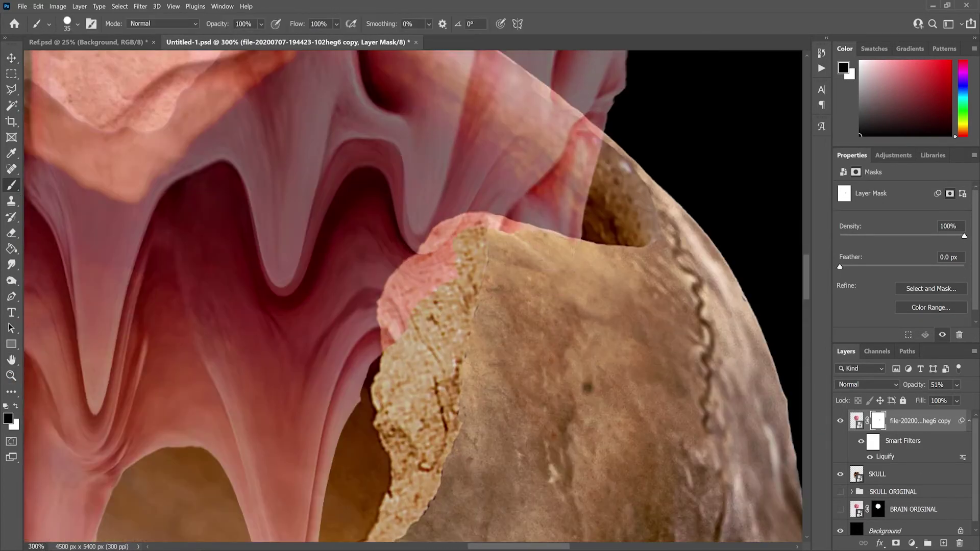
left_click_drag(454, 230, 393, 332)
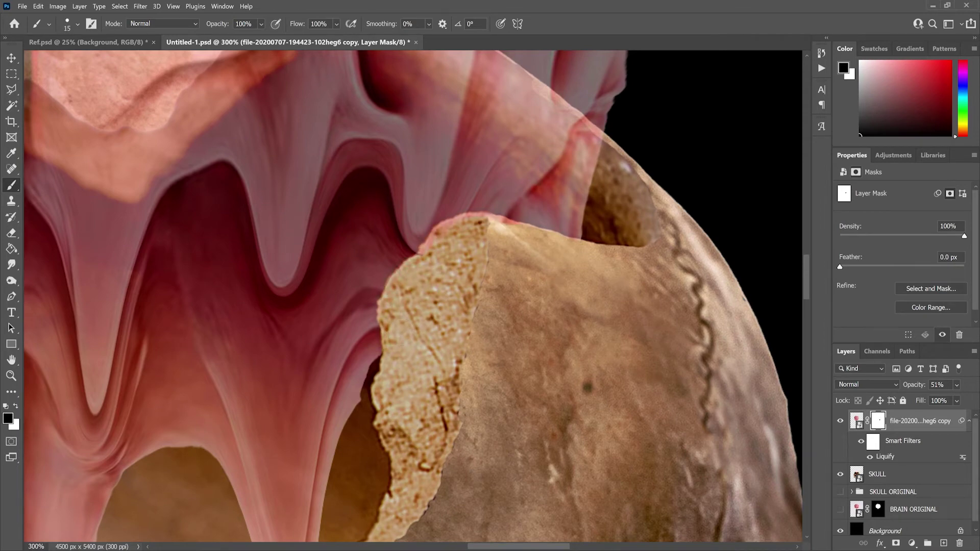
Step: Mask out the tips of the brain drips that overlap the front and left rim of the skull's opening
scroll(414, 296, "down", 4)
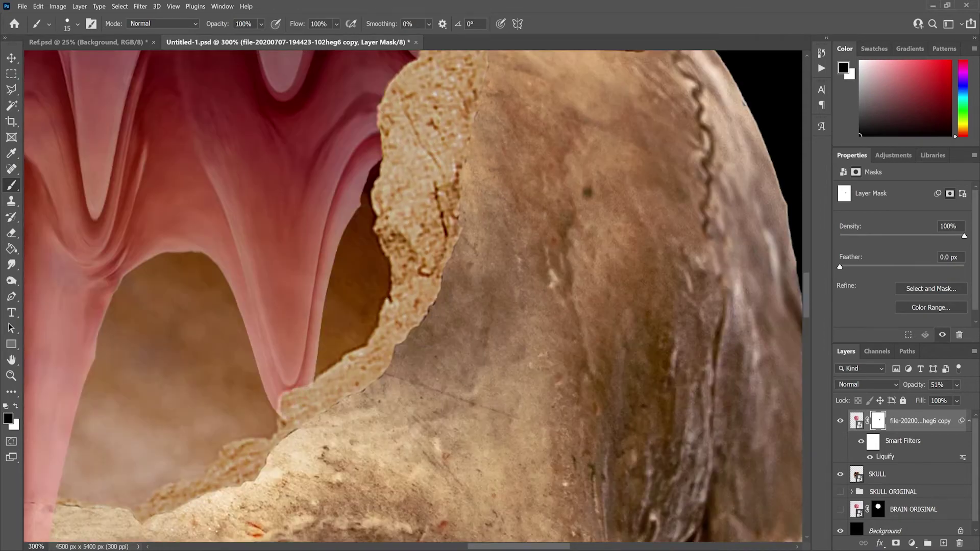
scroll(414, 296, "left", 10)
key("bracketright")
key("bracketright")
key("bracketright")
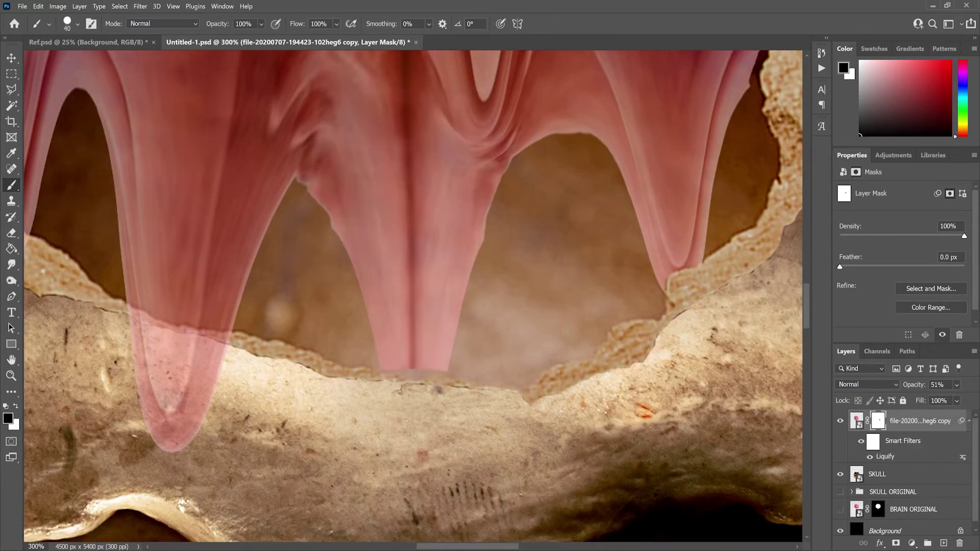
scroll(505, 357, "left", 5)
key("x")
key("bracketright")
key("bracketright")
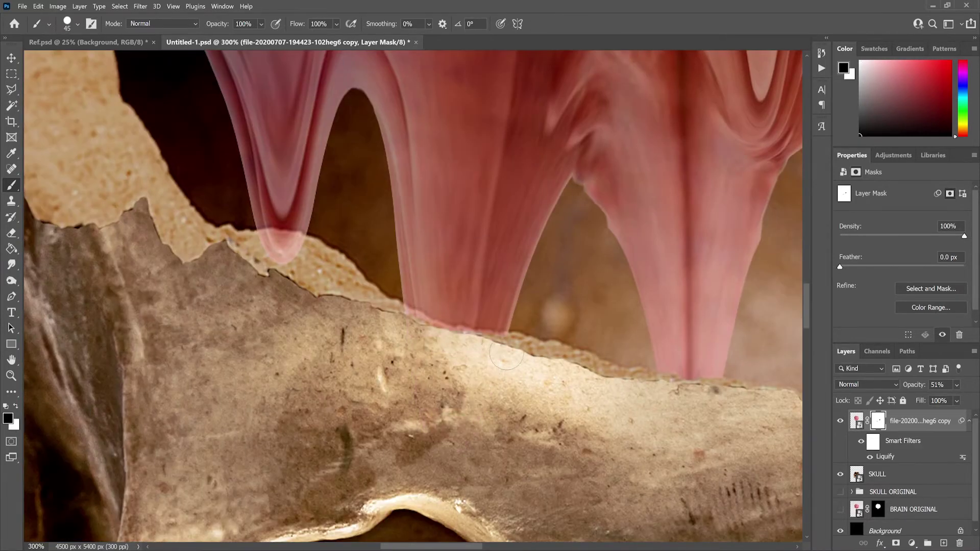
Step: Set the brain's opacity to 100%, duplicate the layer, and keep the earlier version hidden below BRAIN ORIGINAL
key("z")
right_click(151, 378)
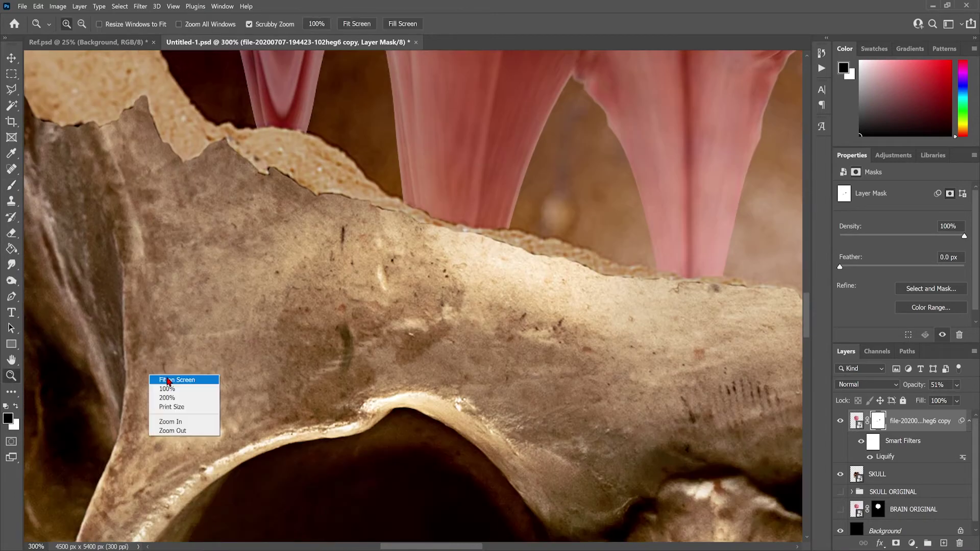
left_click(171, 382)
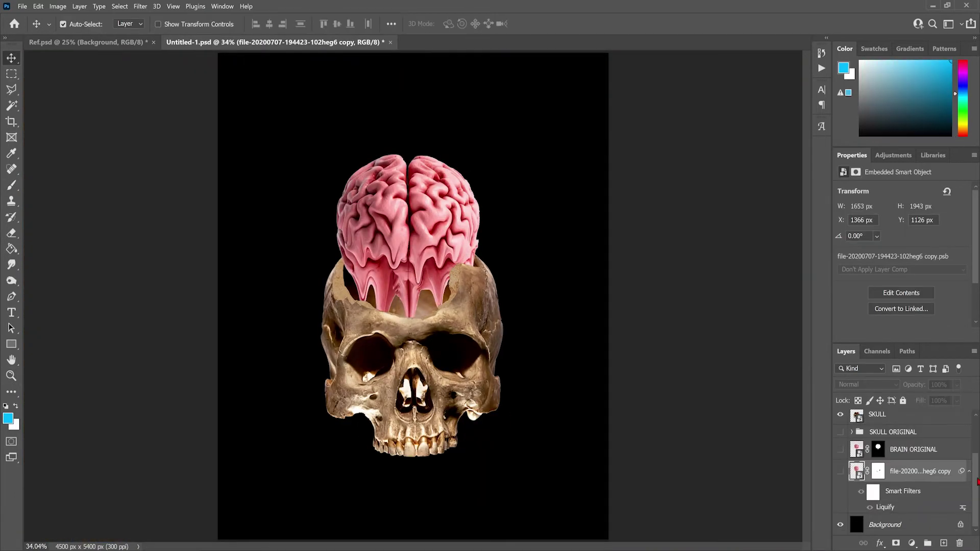
Step: Convert the visible brain duplicate to a smart object and rename it BRAIN
scroll(974, 424, "up", 2)
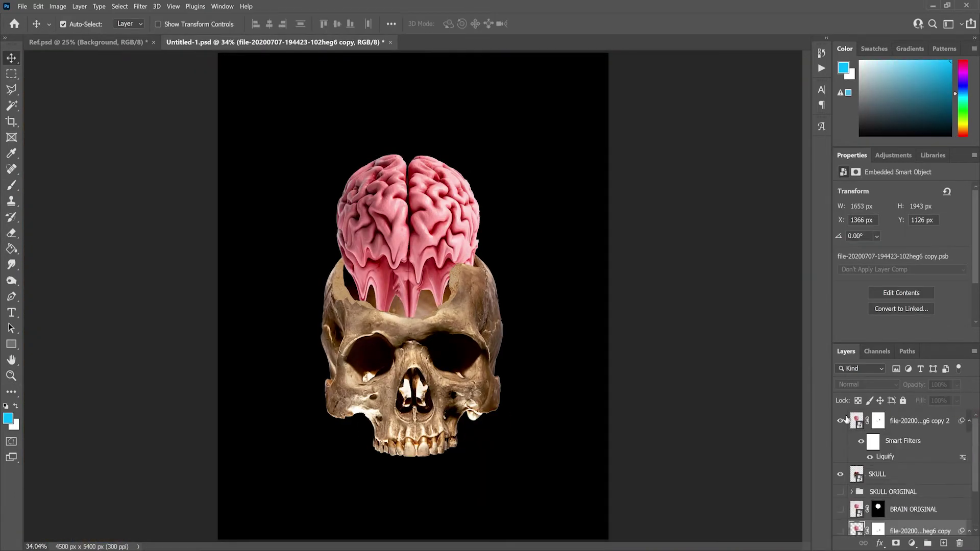
right_click(891, 422)
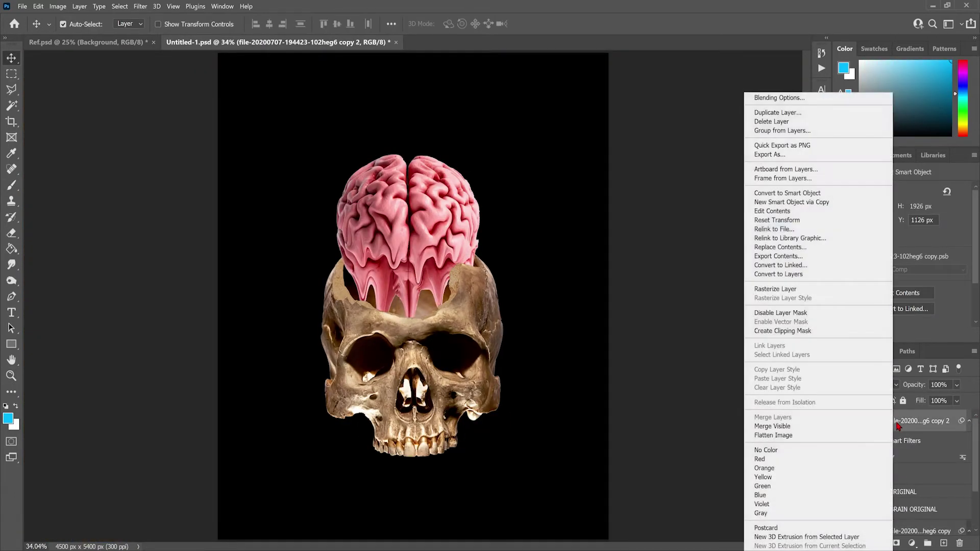
left_click(891, 192)
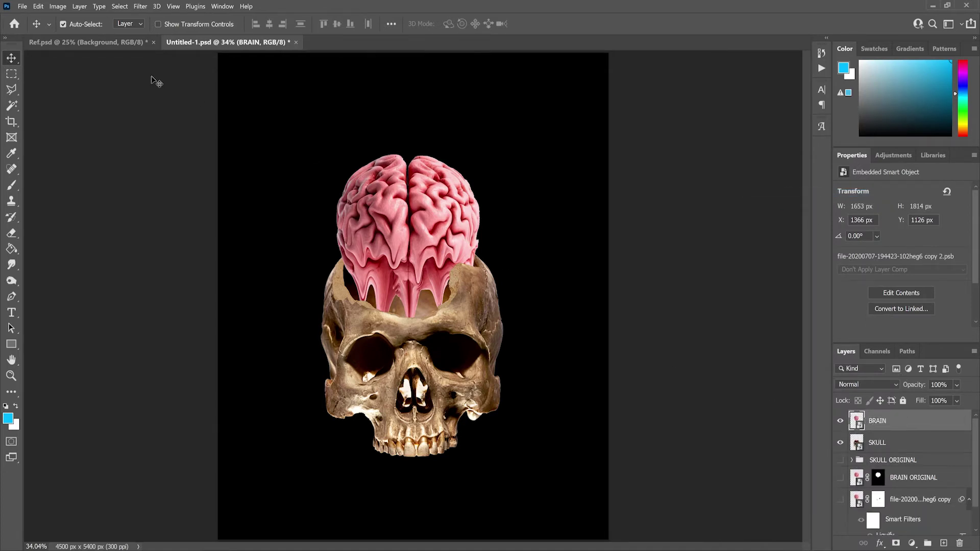
Step: Place the NicePng_hand-png_51185 image around the brain and mask out the hand on its left side
left_click_drag(219, 115, 531, 254)
key("Return")
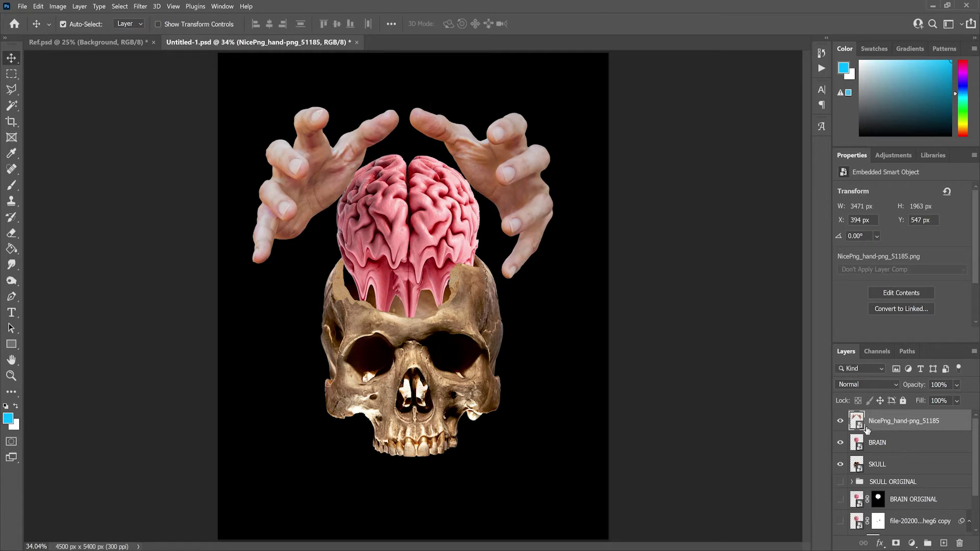
left_click(895, 543)
key("b")
key("bracketright")
key("bracketright")
key("bracketright")
key("bracketright")
key("bracketright")
key("bracketright")
key("bracketright")
key("bracketright")
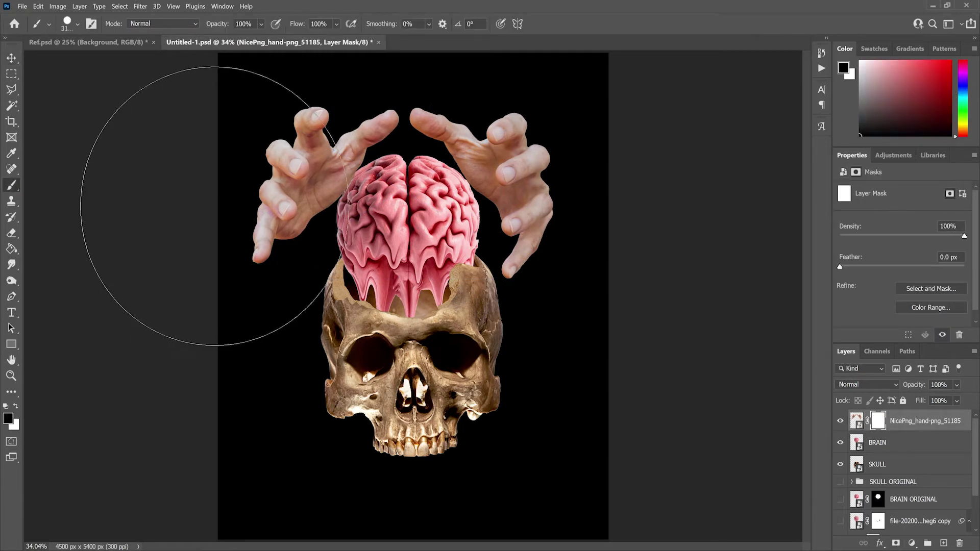
mouse_move(197, 197)
left_mouse_down()
mouse_move(291, 169)
mouse_move(355, 133)
mouse_move(354, 120)
left_mouse_up()
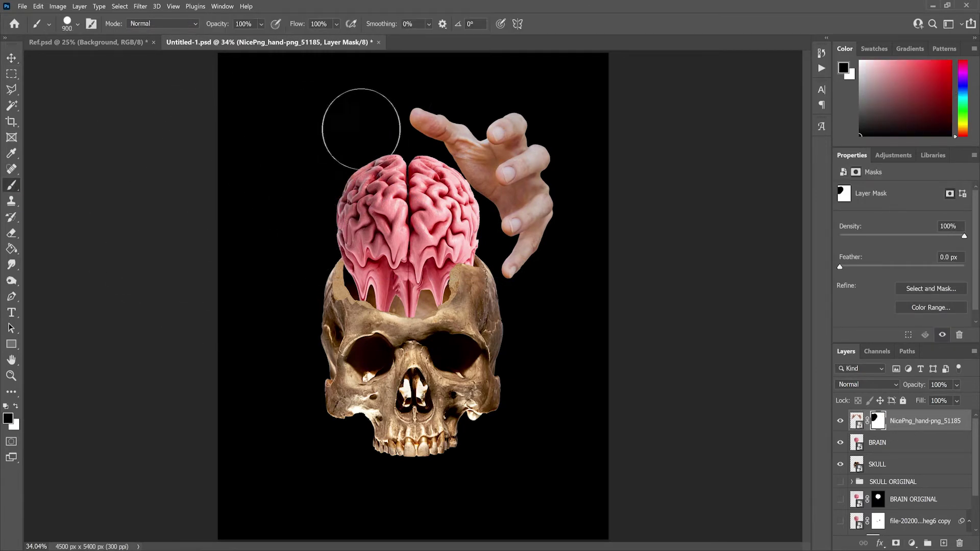
key("bracketleft")
key("bracketleft")
key("bracketleft")
key("bracketleft")
key("bracketleft")
Step: Duplicate the masked hand layer and flip the copy horizontally to form a mirrored pair of hands
right_click(914, 420)
left_click(817, 247)
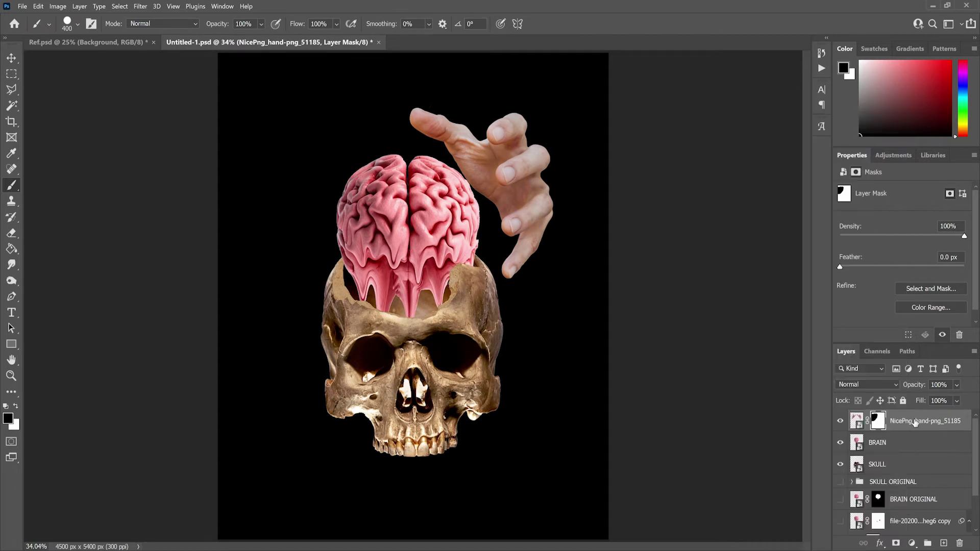
key("v")
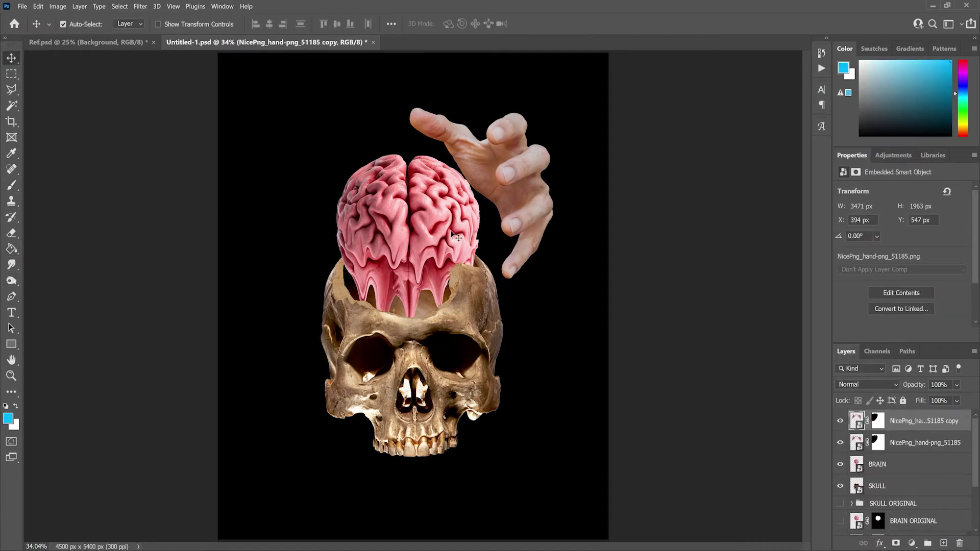
key("ctrl+t")
right_click(525, 227)
left_click(549, 419)
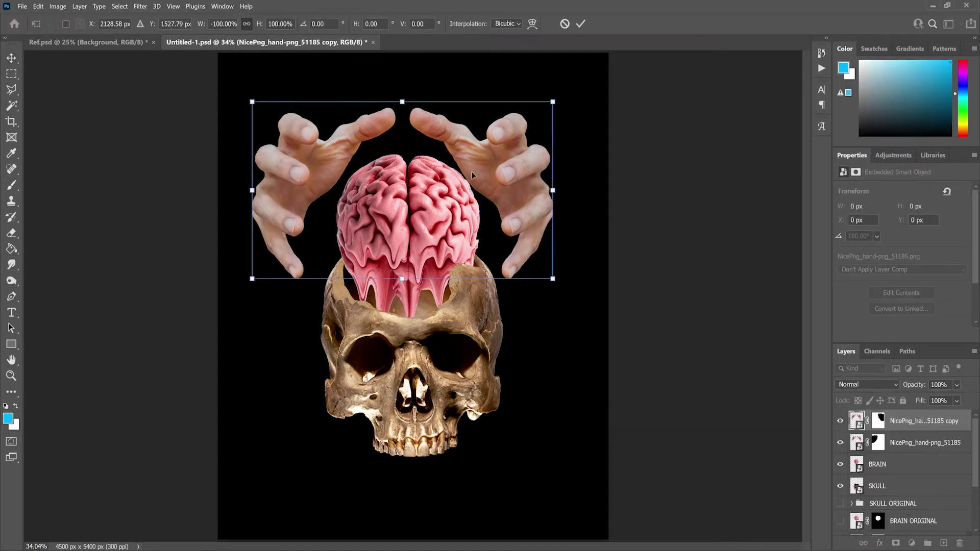
Step: Combine both hand layers into one smart object and center the hands around the brain
left_click(905, 444, "shift")
right_click(906, 444)
left_click(837, 200)
left_click_drag(526, 187, 541, 199)
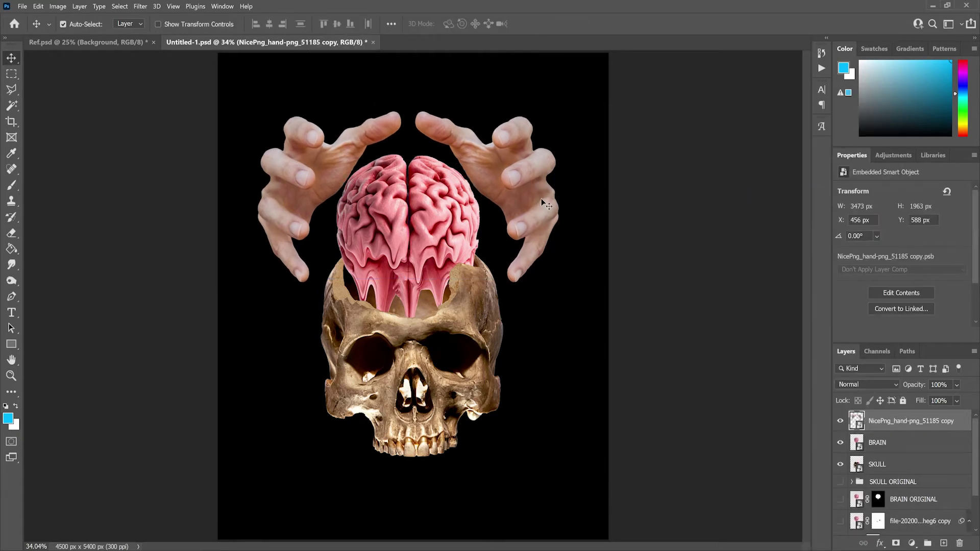
Step: Move the brain and skull together lower on the canvas, and lower the hands to match
left_click(886, 468)
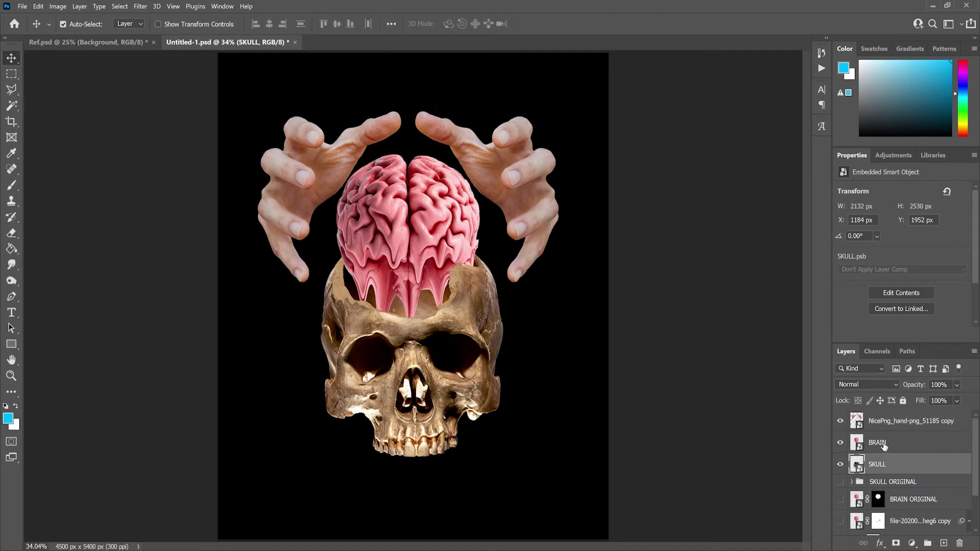
left_click(885, 444, "shift")
left_click_drag(468, 324, 469, 364)
left_click_drag(510, 208, 512, 245)
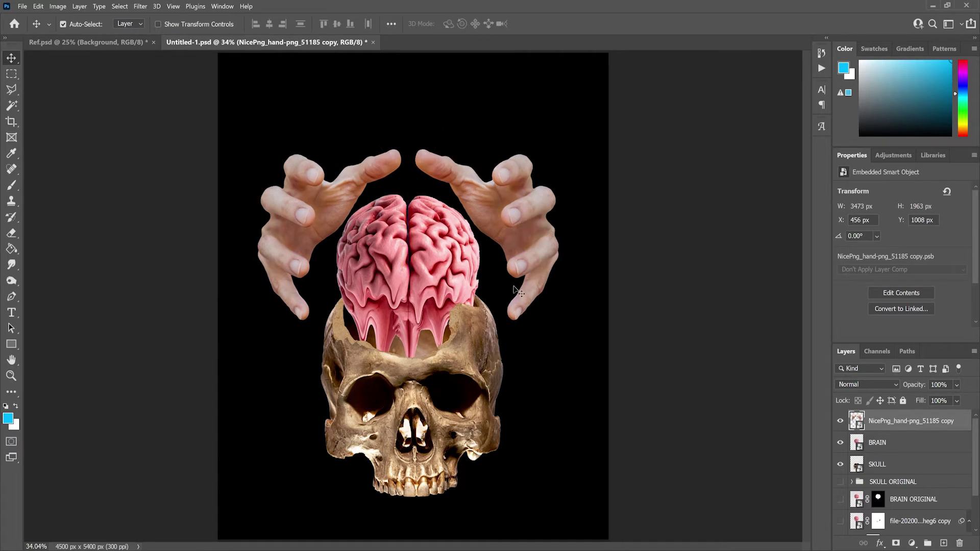
Step: Scale the BRAIN and SKULL layers together to 92.5%, keeping the base of the skull in place
key("ctrl+minus")
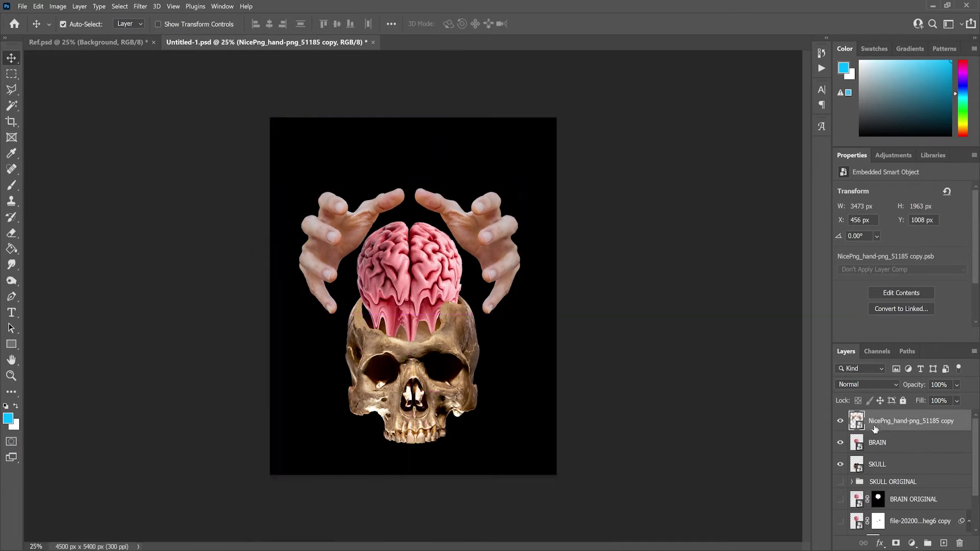
left_click(877, 443)
left_click(877, 464)
left_click(876, 443, "shift")
key("ctrl+t")
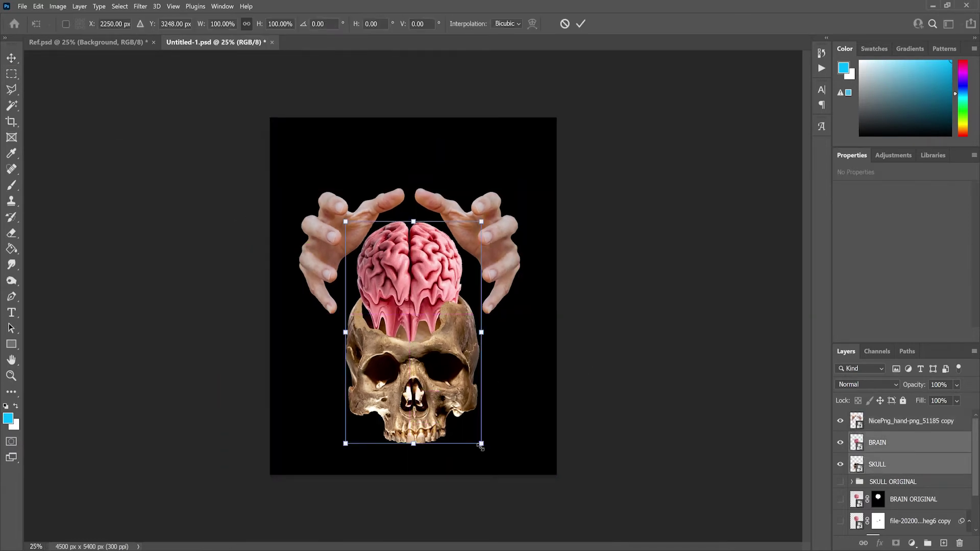
left_click_drag(480, 445, 442, 400)
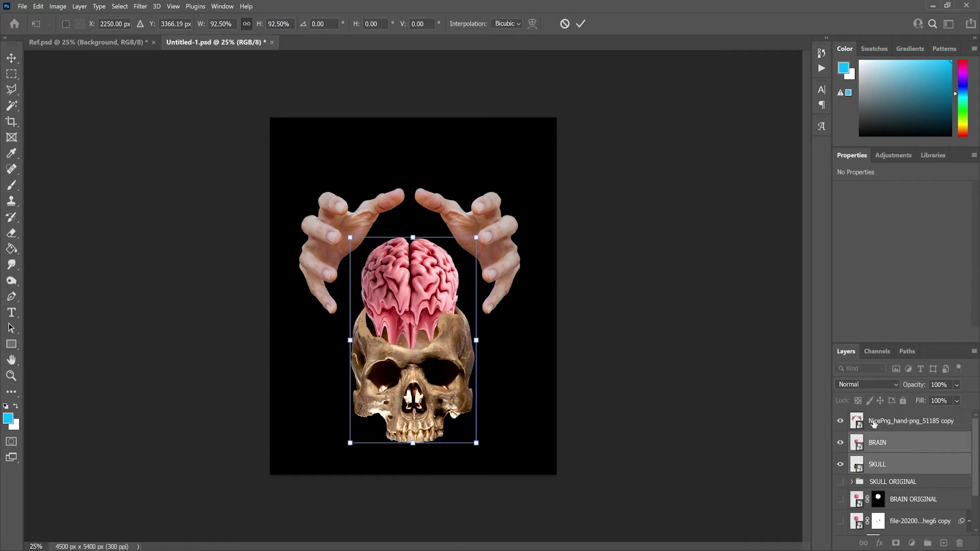
key("Return")
Step: Scale the hands down to about 3159 × 1786 px and reposition them around the smaller brain
key("alt+bracketright")
key("ctrl+t")
left_click_drag(518, 185, 497, 197)
left_click_drag(476, 247, 486, 255)
left_click_drag(511, 210, 511, 208)
key("Return")
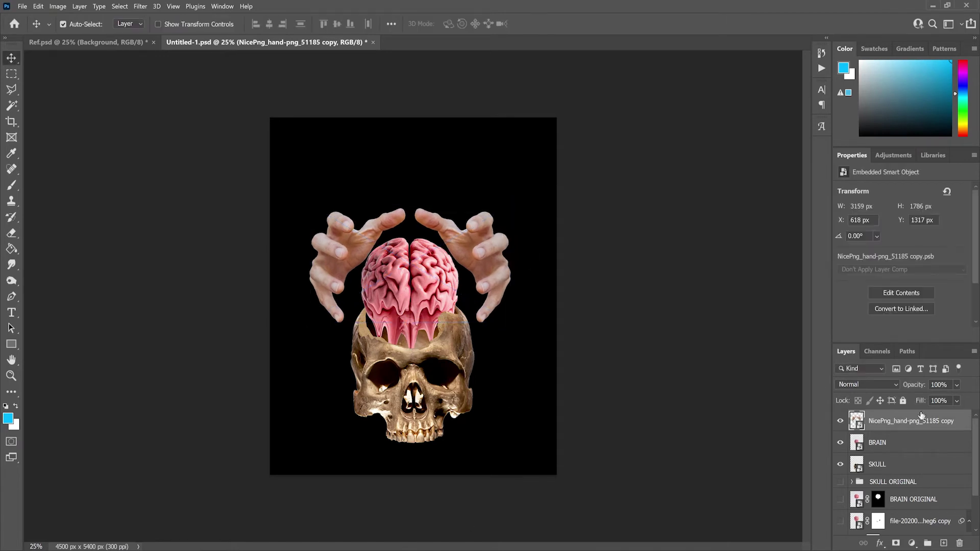
Step: Scale the brain down slightly to about 1507 × 1654 px so it sits lower in the skull opening
key("alt+bracketleft")
key("ctrl+t")
left_click_drag(280, 167, 286, 171)
key("Return")
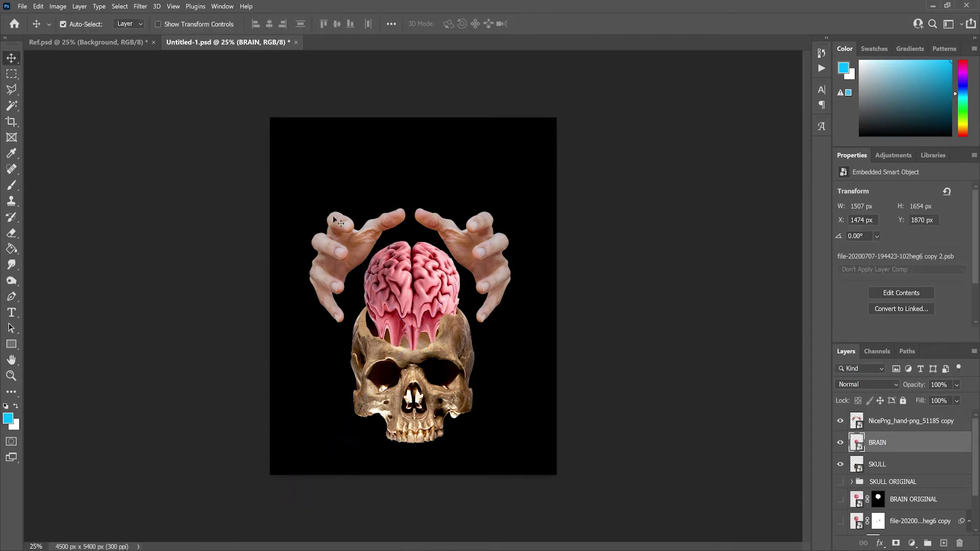
Step: Add a mask to BRAIN at 29% opacity, hide the drip tips overlapping the front rim, and restore 100% opacity
key("z")
left_click_drag(439, 321, 710, 381)
key("2")
key("9")
key("d")
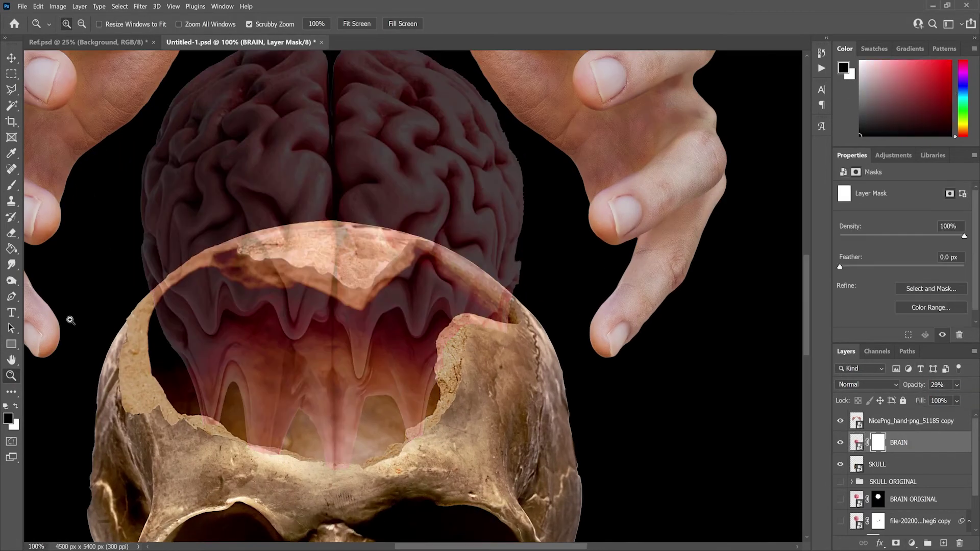
key("b")
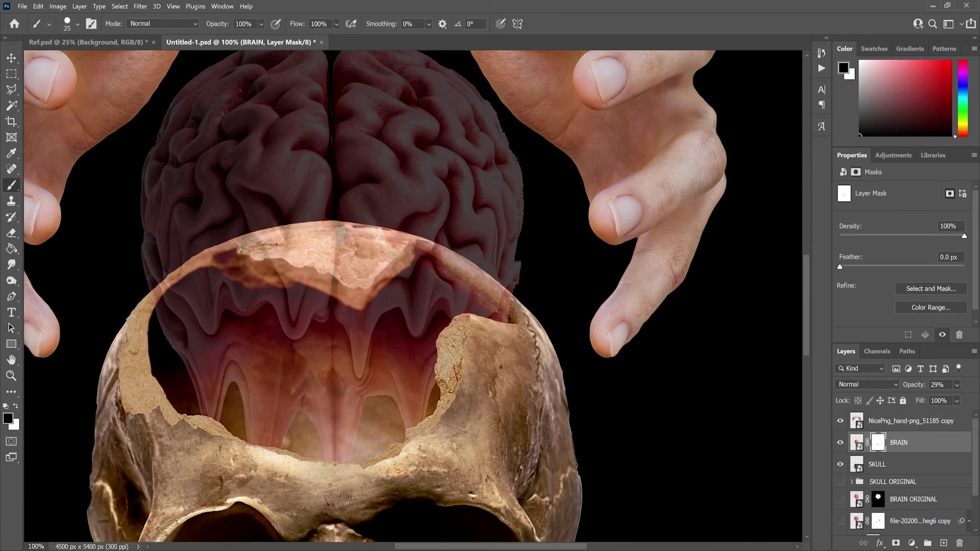
key("z")
key("ctrl+0")
left_click_drag(956, 385, 972, 398)
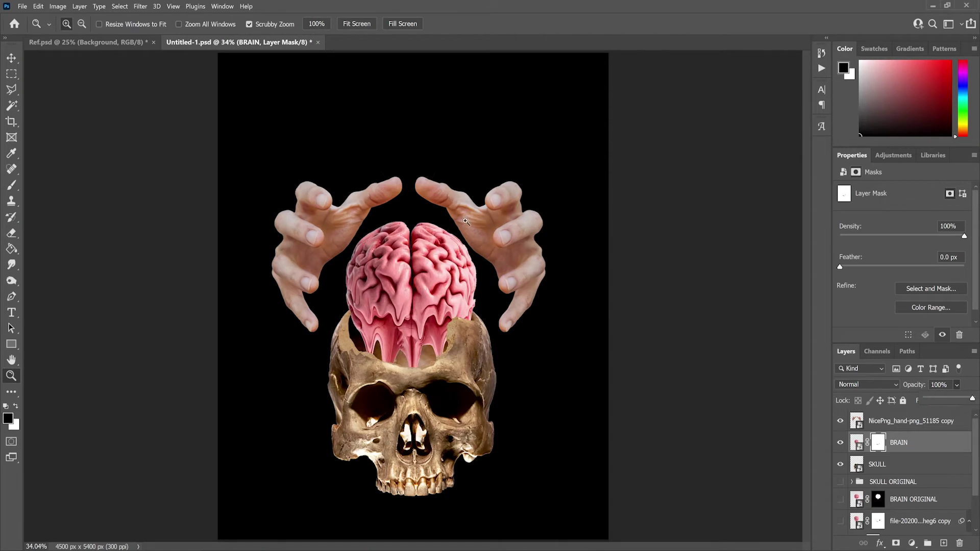
Step: Scale the hands down further to about 3003 × 1697 px and center them over the brain
key("v")
left_click(898, 420)
key("ctrl+t")
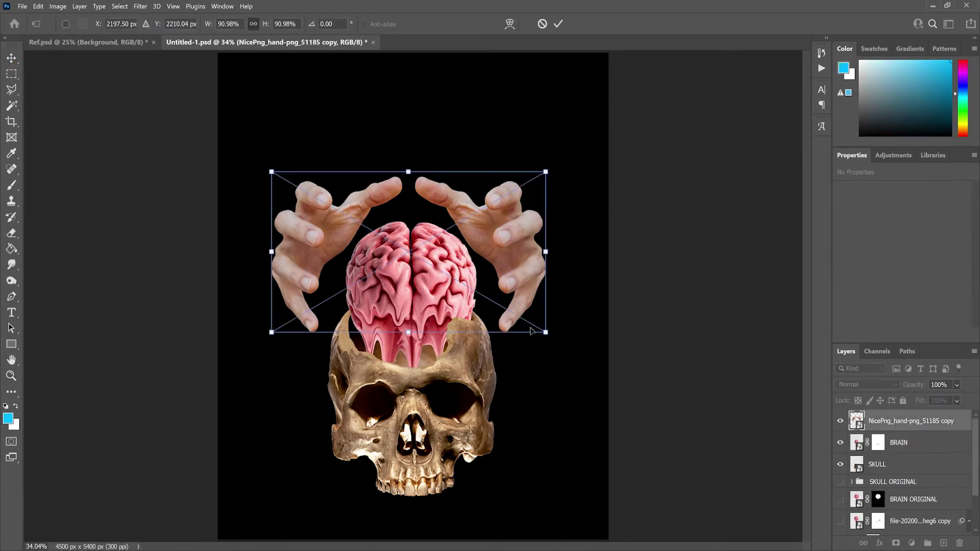
left_click_drag(573, 348, 527, 322)
left_click_drag(516, 292, 528, 299)
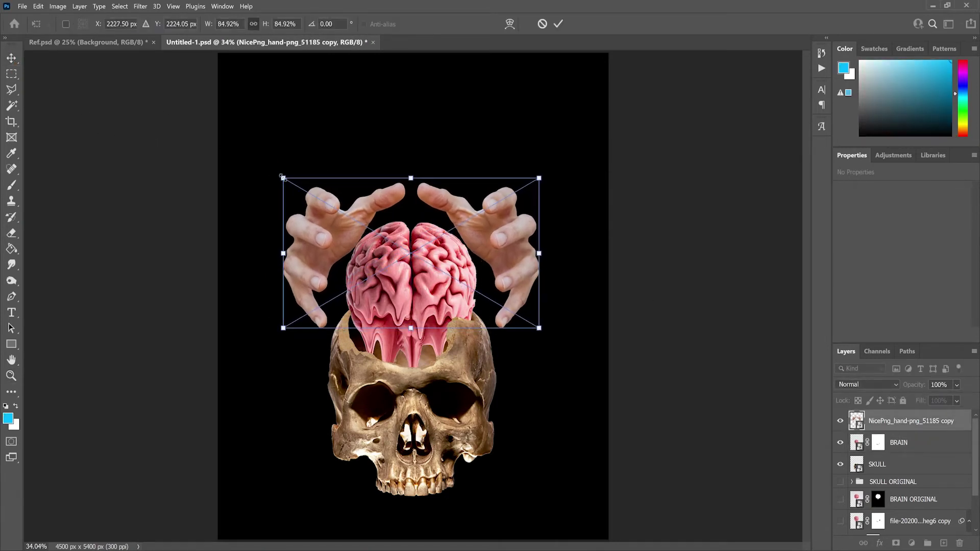
mouse_move(539, 253)
left_mouse_down()
mouse_move(531, 248)
mouse_move(547, 248)
mouse_move(541, 254)
left_mouse_up()
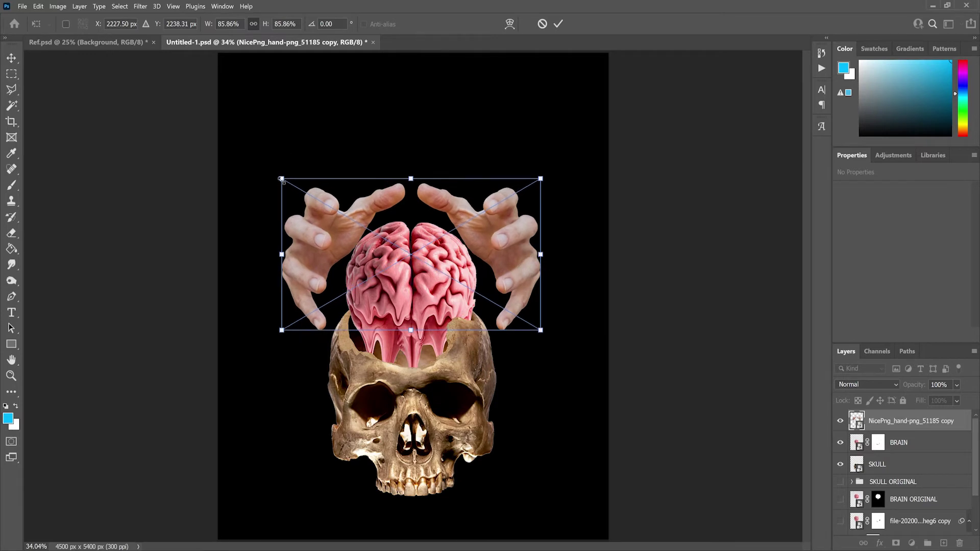
left_click_drag(281, 180, 281, 180)
key("Return")
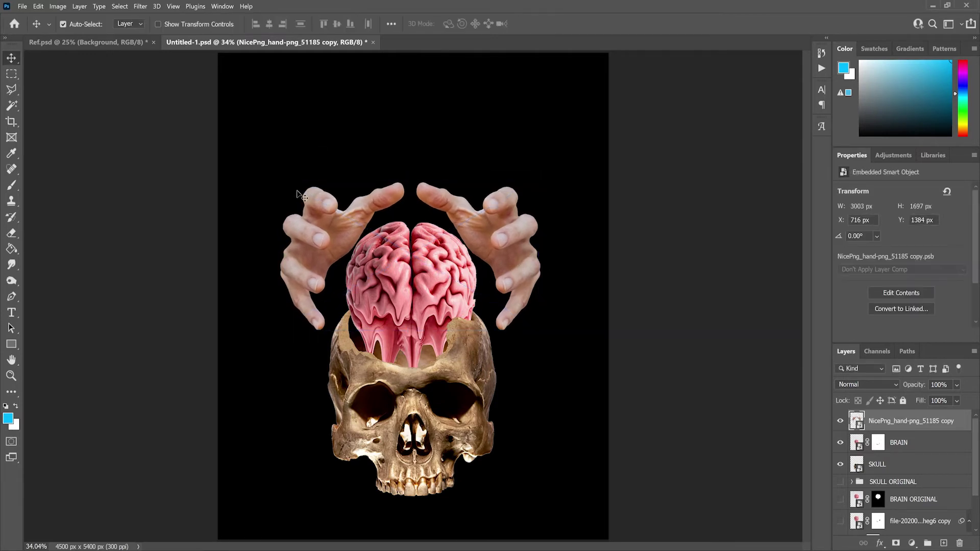
Step: Add the text SLAYTANIC above the hands in the Slaytanic font and color it bright red
key("t")
left_click(312, 127)
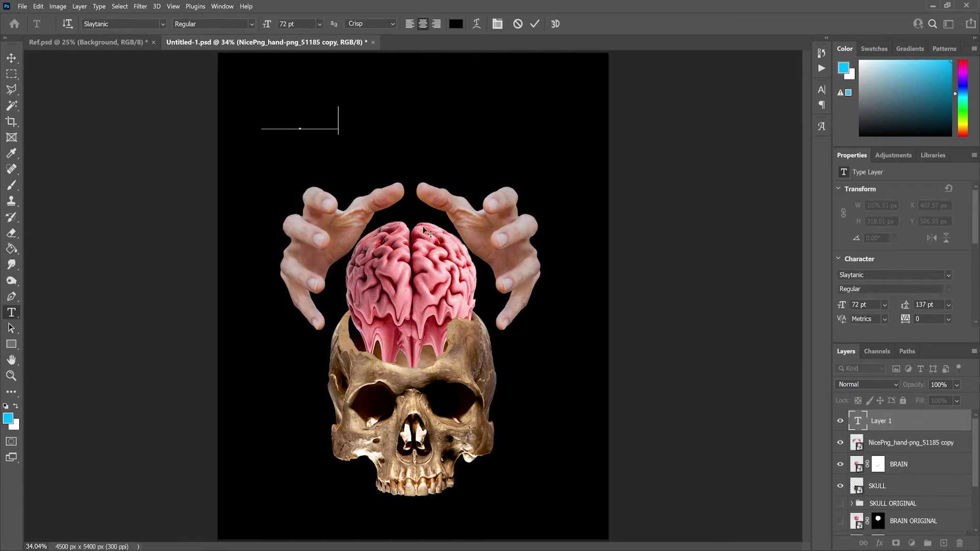
left_click(11, 58)
left_click(937, 315)
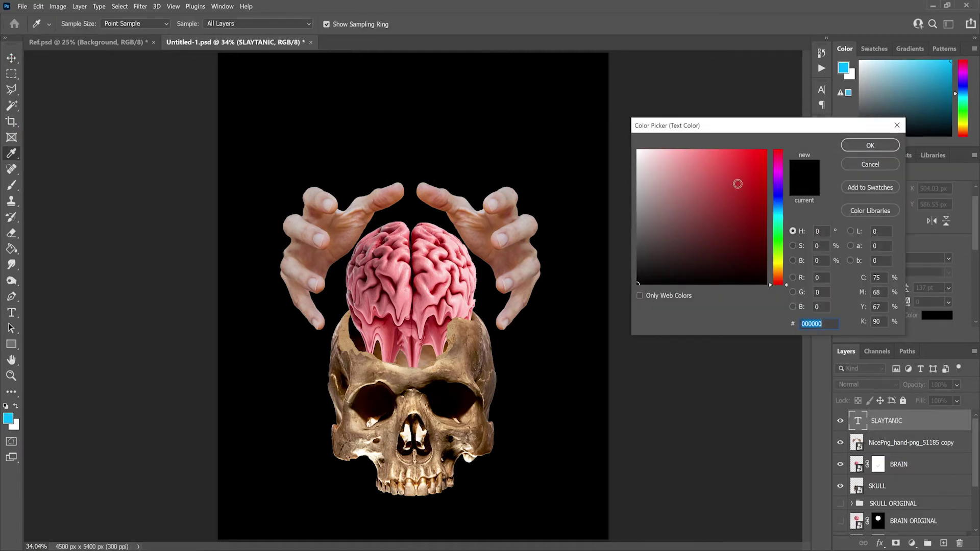
left_click(737, 181)
left_click(870, 144)
Step: Enlarge the SLAYTANIC title across the upper canvas, center it, and move its layer below SKULL
key("ctrl+t")
left_click_drag(339, 135, 559, 217)
key("Return")
mouse_move(369, 152)
left_mouse_down()
mouse_move(384, 140)
mouse_move(381, 152)
left_mouse_up()
left_click_drag(920, 430, 794, 407)
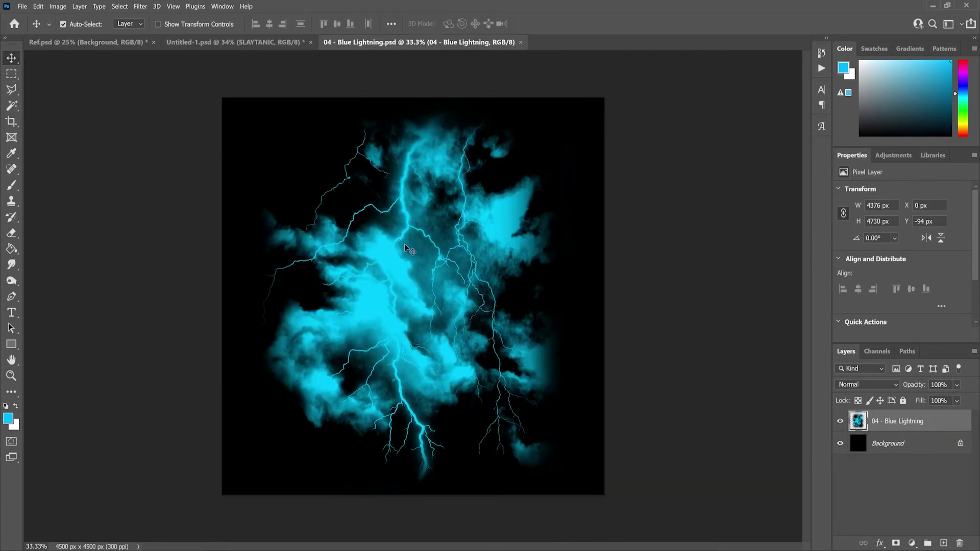
Step: Copy the 04 - Blue Lightning artwork into Untitled-1.psd, place it below SLAYTANIC, and give it a layer mask
mouse_move(406, 248)
left_mouse_down()
mouse_move(437, 301)
mouse_move(250, 44)
mouse_move(268, 102)
mouse_move(536, 388)
mouse_move(493, 394)
mouse_move(557, 401)
mouse_move(531, 403)
left_mouse_up()
key("ctrl+[")
key("ctrl+shift+m")
Step: Mask out the outer edges of the blue lightning clouds on both sides with a round brush
left_click(13, 185)
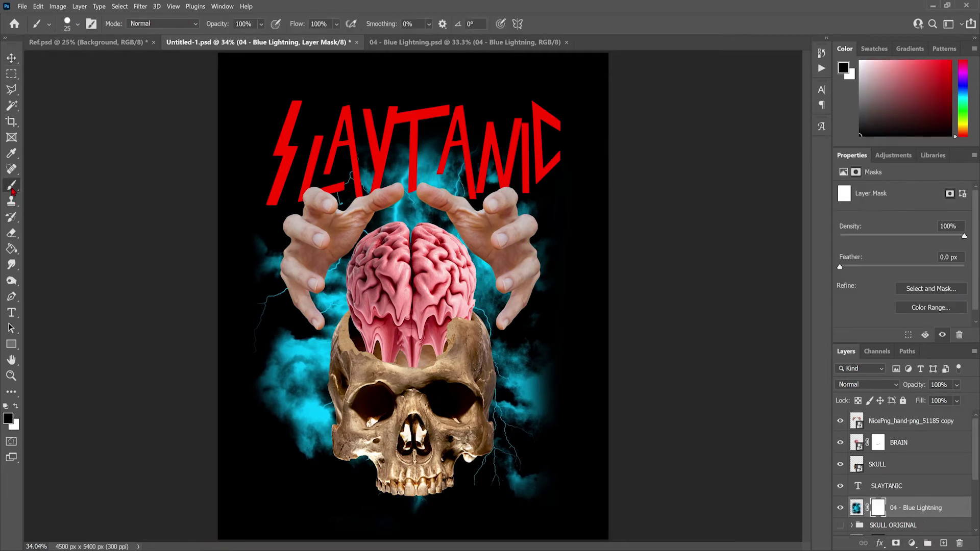
right_click(134, 266)
double_click(100, 72)
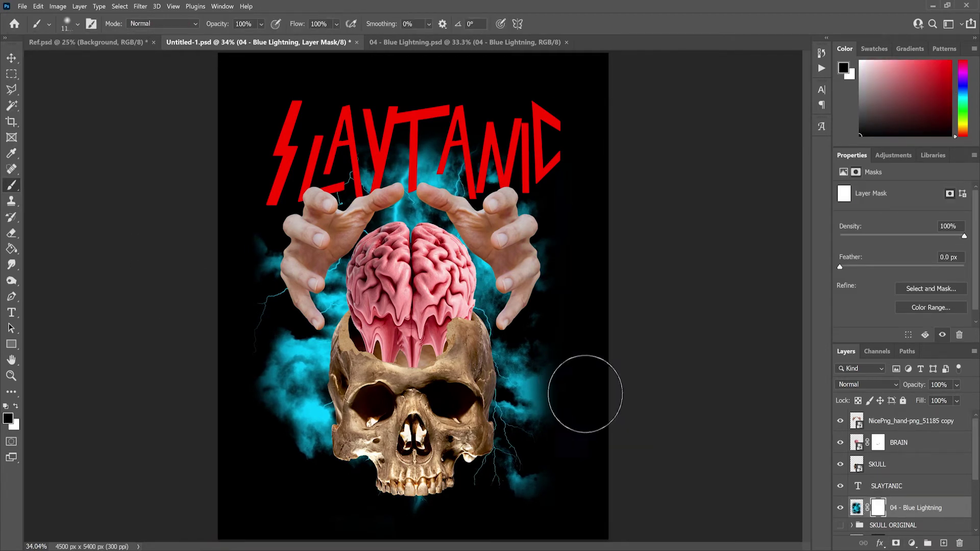
key("bracketleft")
key("bracketleft")
key("bracketleft")
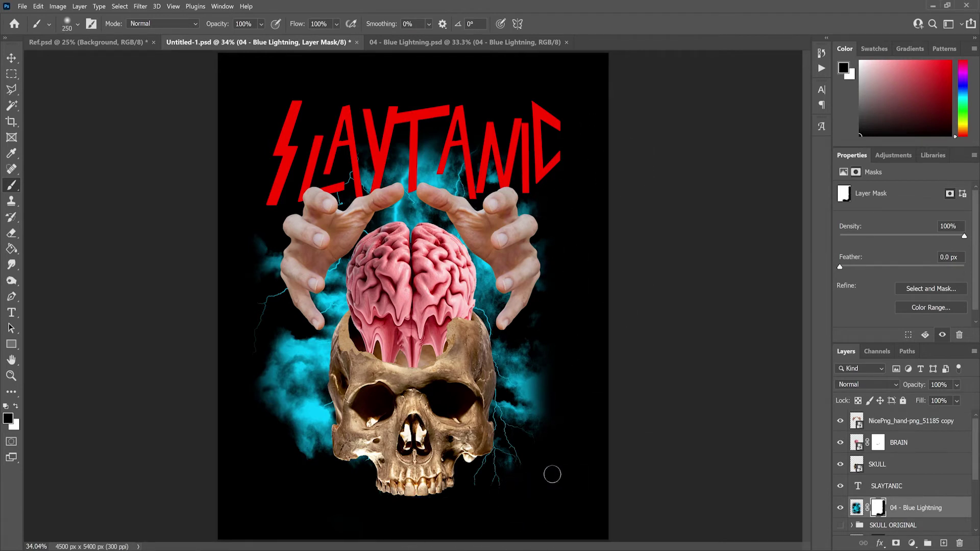
left_click_drag(249, 379, 261, 375)
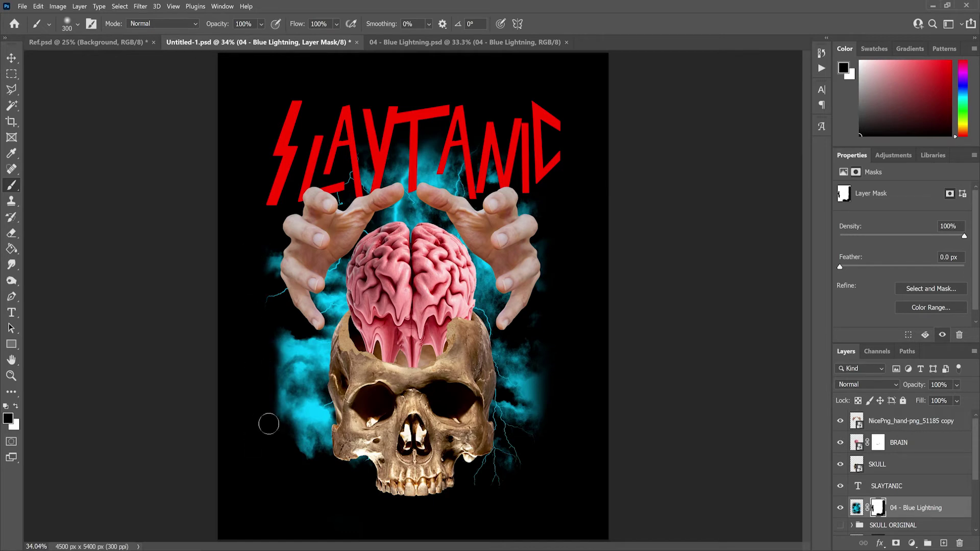
Step: Add a Levels adjustment clipped to 04 - Blue Lightning and boost its highlights and contrast
key("v")
left_click(857, 507)
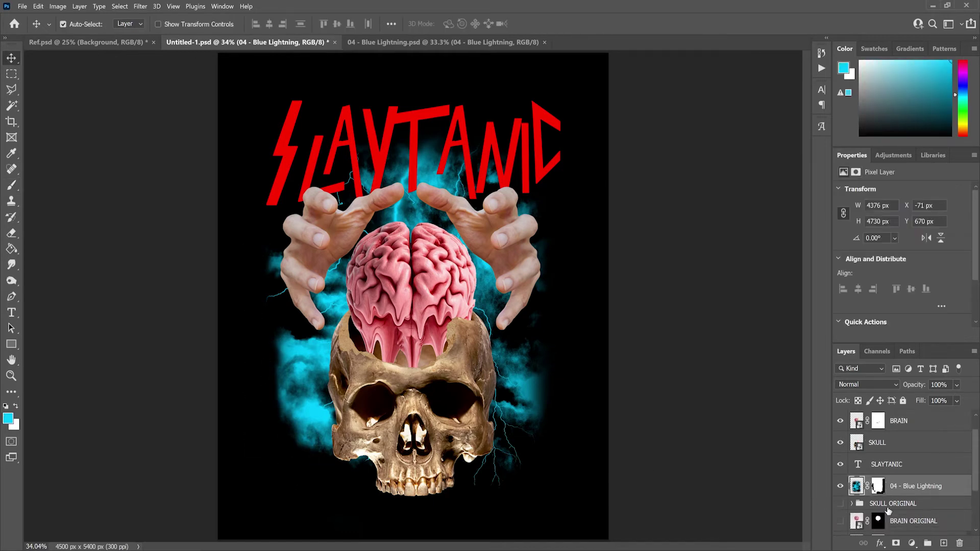
left_click(911, 543)
left_click(916, 411)
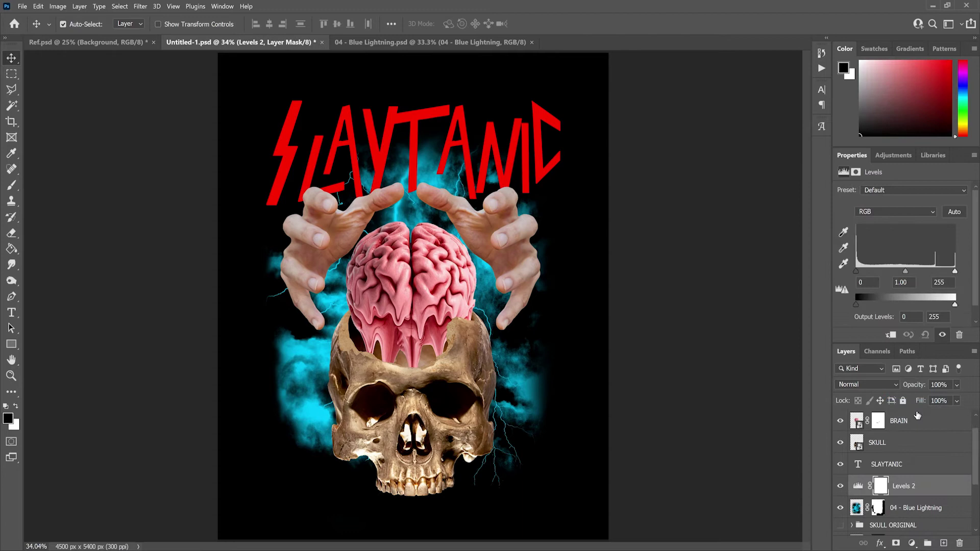
left_click(919, 496, "alt")
left_click_drag(955, 271, 939, 274)
left_click_drag(895, 271, 938, 275)
Step: Create a new layer clipped to 04 - Blue Lightning and stamp a large cyan lightning bolt behind the hands
key("ctrl+shift+alt+n")
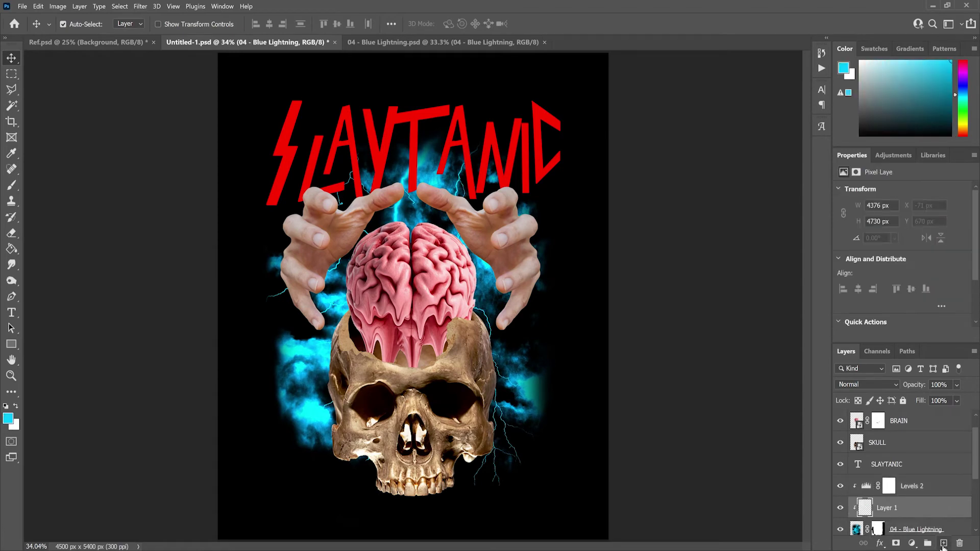
key("b")
left_click_drag(488, 234, 462, 337)
left_click_drag(408, 113, 398, 260)
left_click(414, 208)
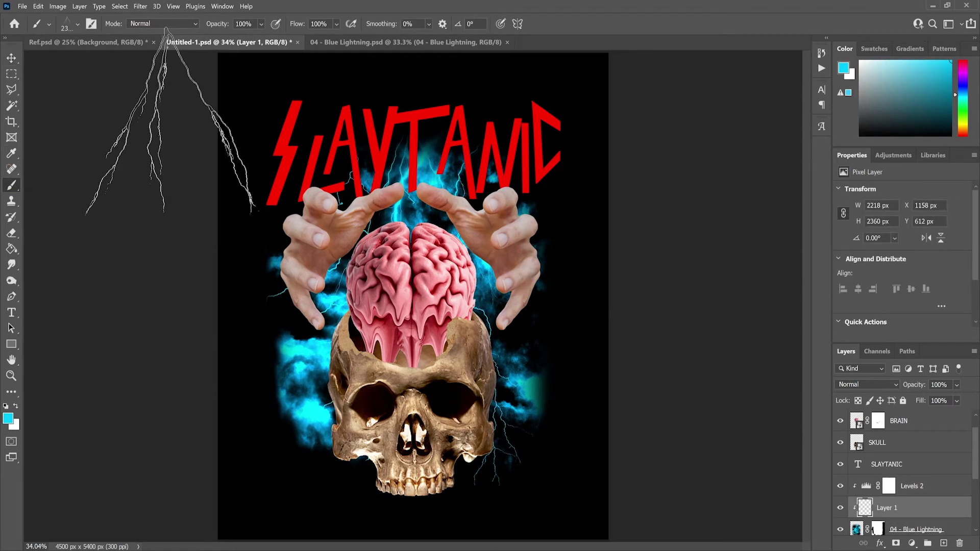
Step: Stamp a 1400 px cyan lightning bolt between the hands on Layer 1 with one of the lightning brushes
left_click(78, 23)
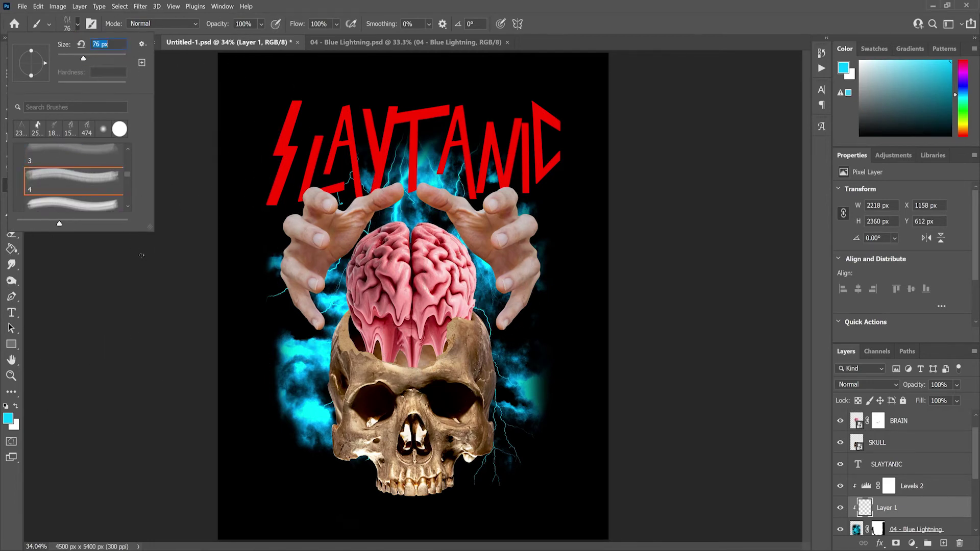
double_click(73, 179)
left_click(398, 189)
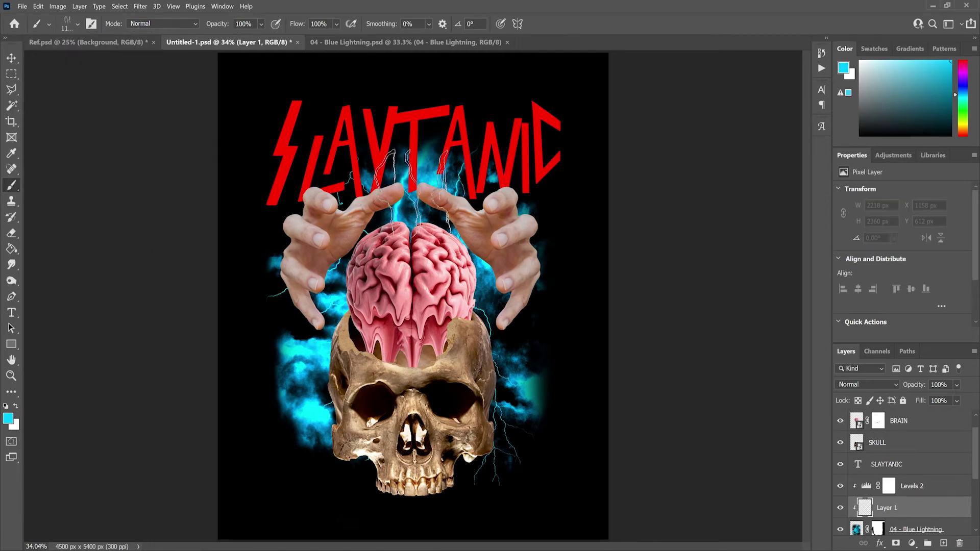
Step: Try a 2341 px branching lightning brush over the clouds on the skull's left side
left_click(78, 23)
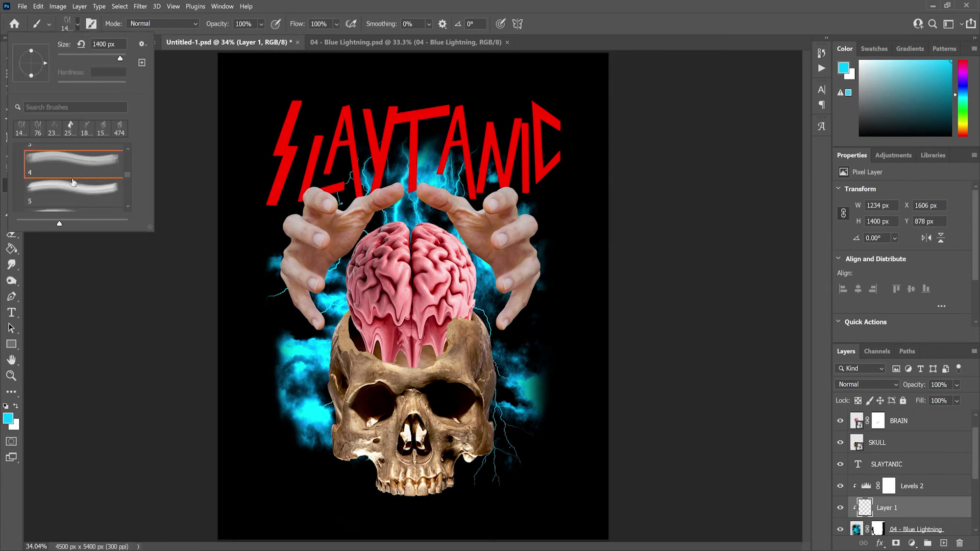
key("period")
key("period")
key("period")
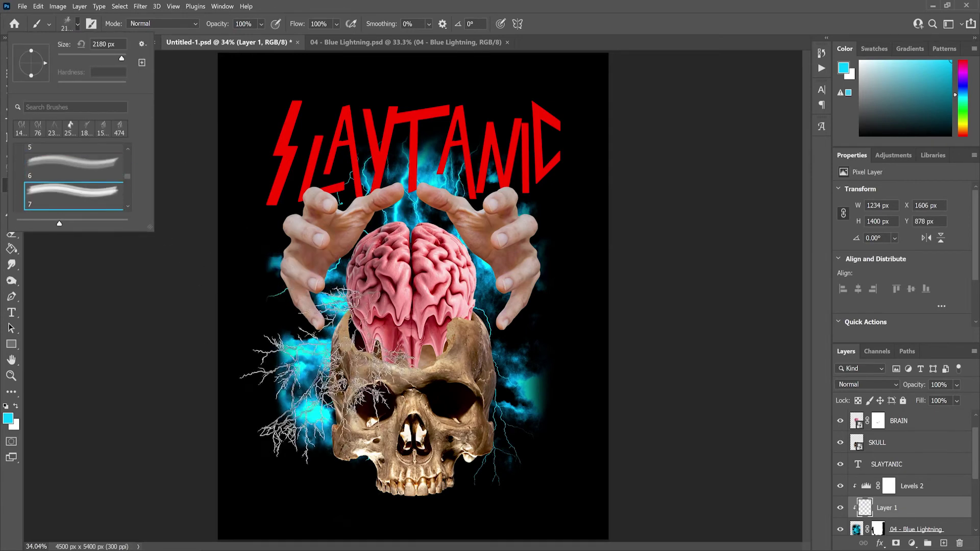
key("period")
key("period")
key("period")
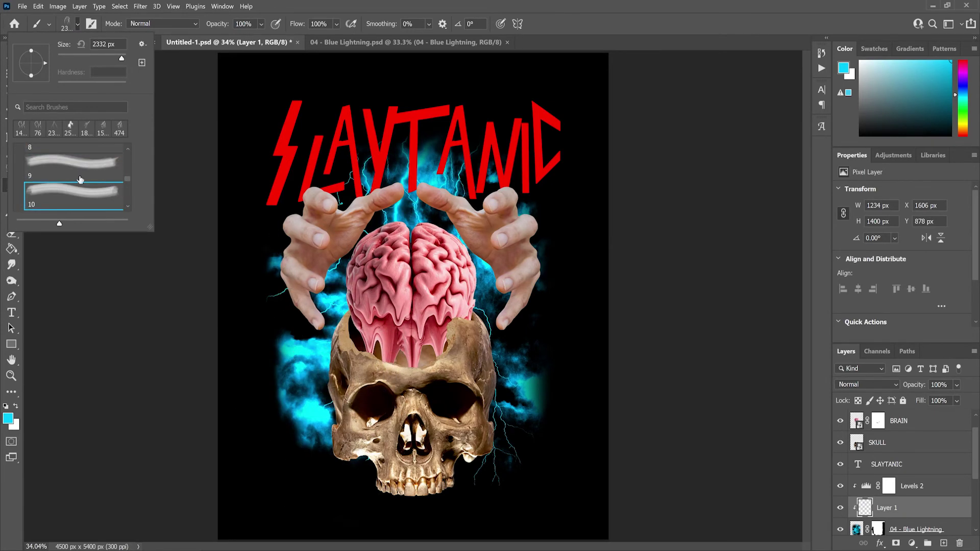
key("period")
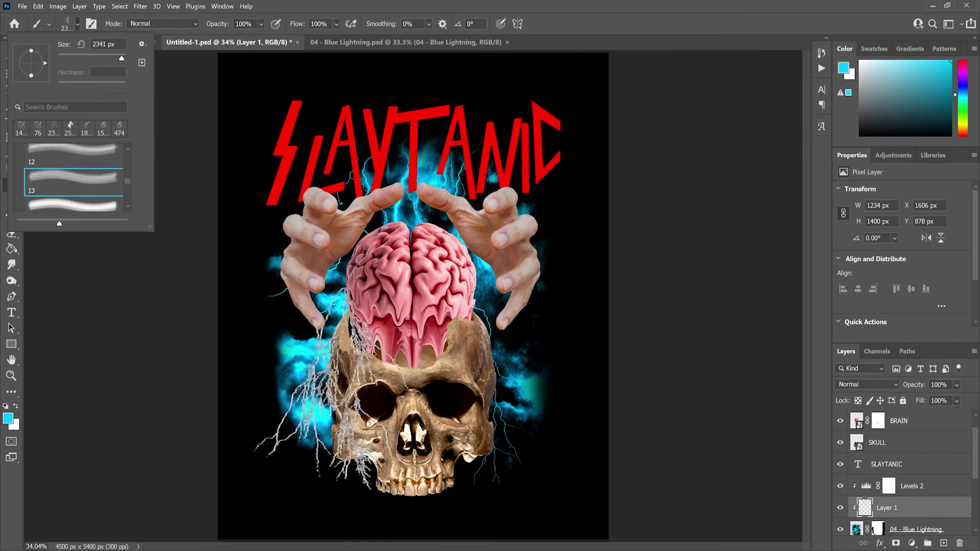
key("Return")
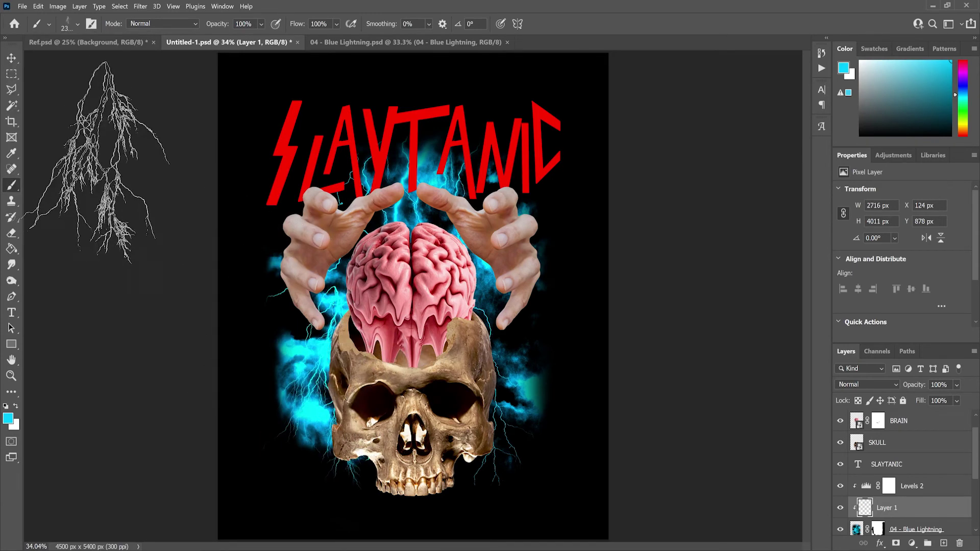
Step: Try an 1878 px lightning brush rotated to 26° over the clouds on the skull's left side
left_click(67, 24)
key("period")
key("period")
key("period")
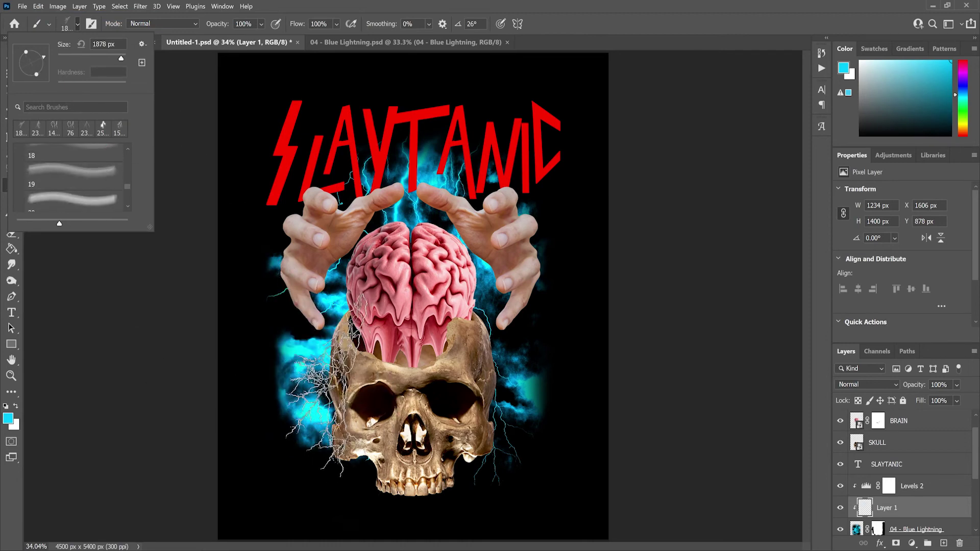
key("Return")
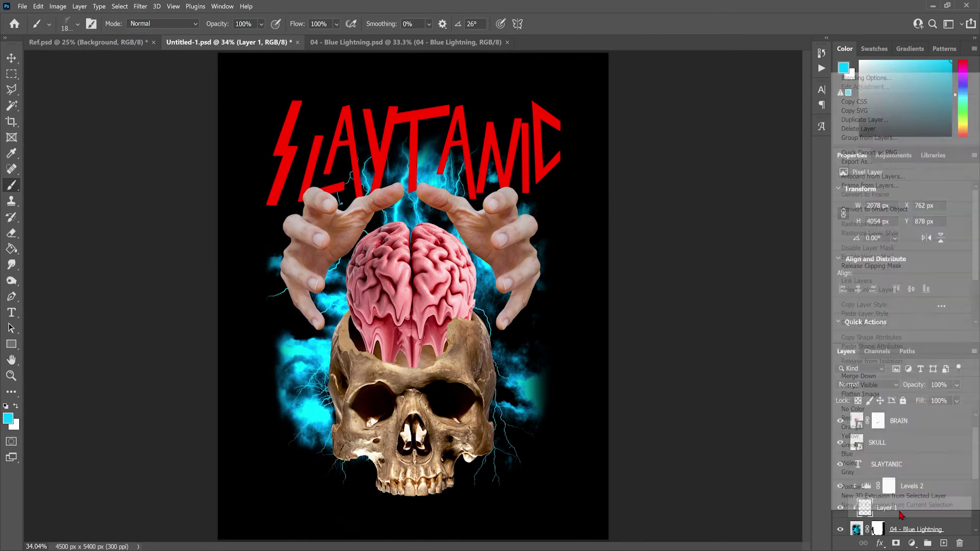
Step: Duplicate Layer 1 within the clipped lightning layers
left_click_drag(913, 518, 943, 543)
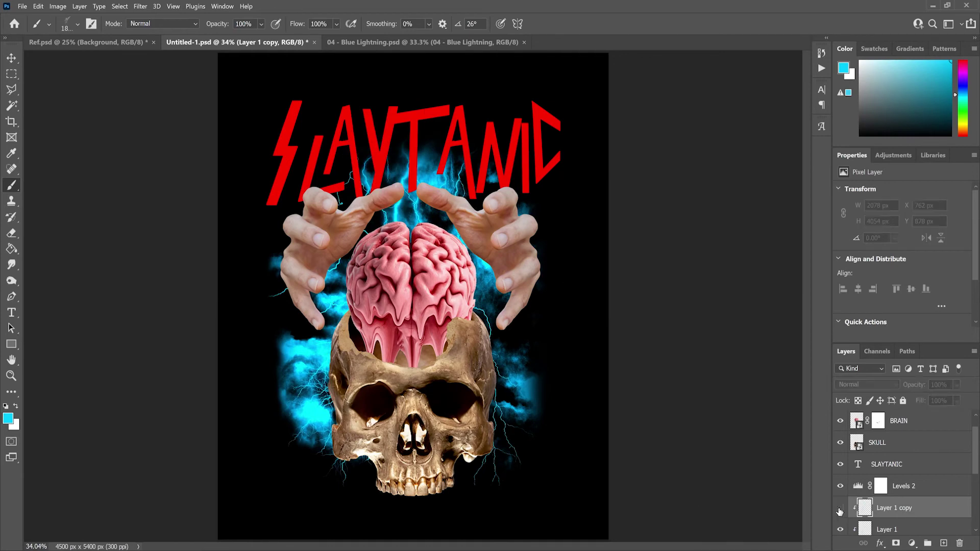
left_click(17, 62)
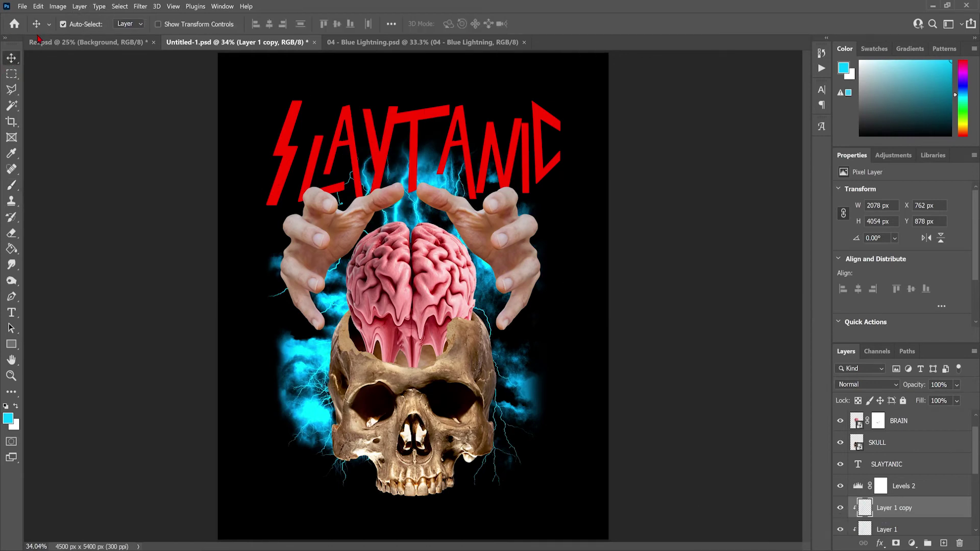
scroll(896, 482, "down", 2)
Step: Try fading the cloud on the skull's left side in the 04 - Blue Lightning mask with a Soft Round brush at 30% opacity
left_click(949, 490)
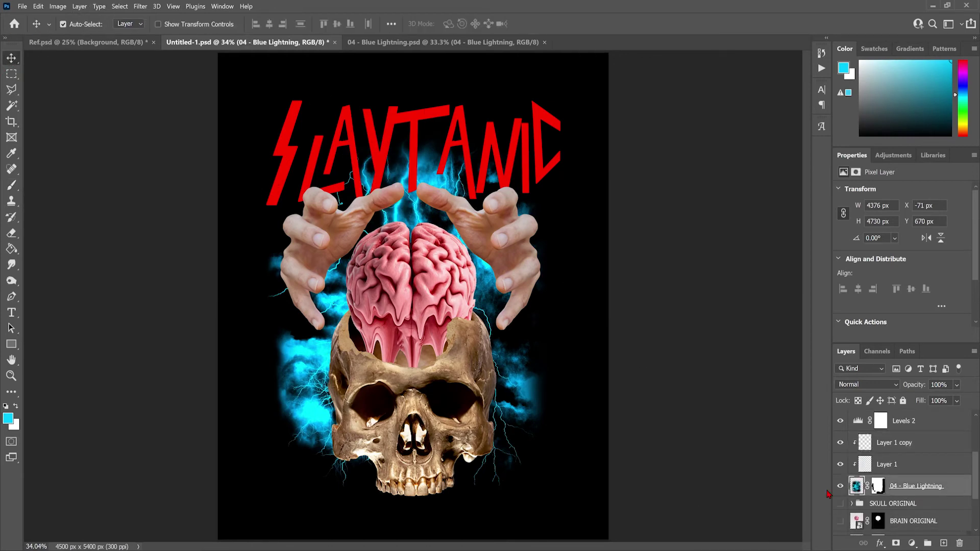
left_click(877, 486)
key("b")
left_click(77, 24)
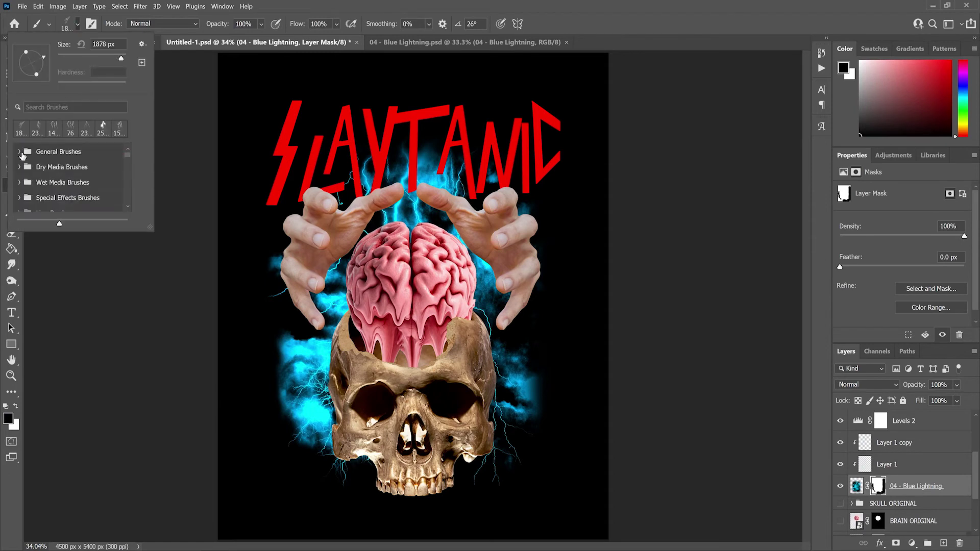
left_click(20, 151)
double_click(48, 176)
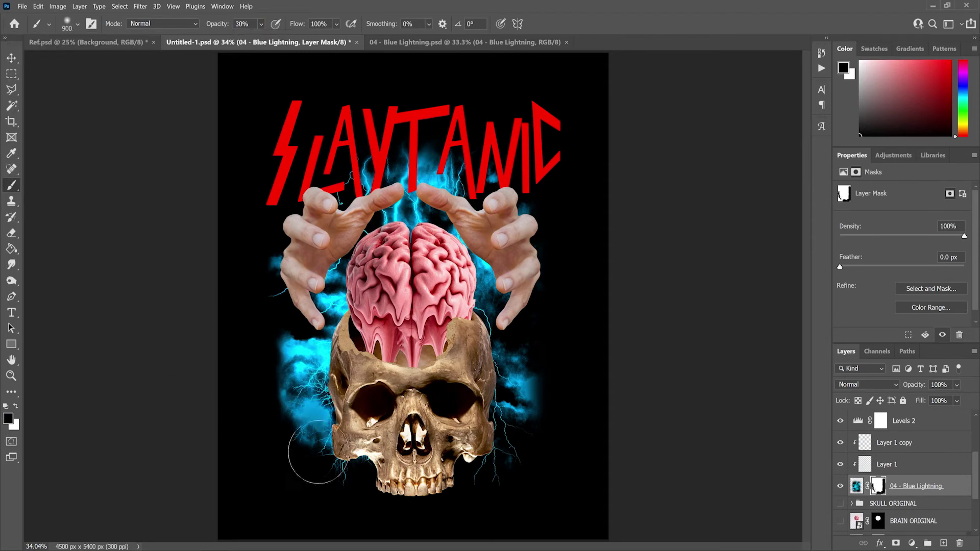
key("bracketleft")
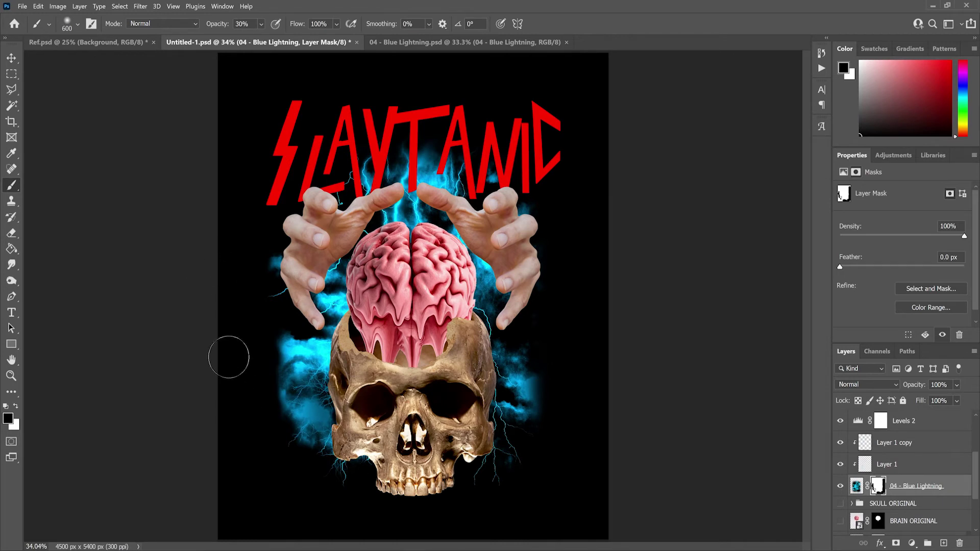
Step: Undo the mask fading, the Layer 1 duplicate and the last lightning stamp beside the skull
left_click(11, 57)
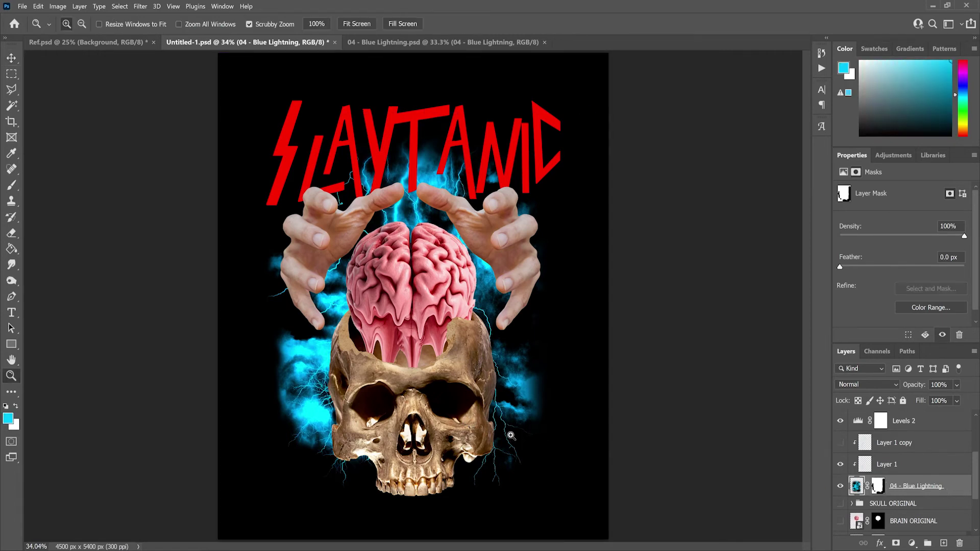
key("ctrl+z")
key("ctrl+z")
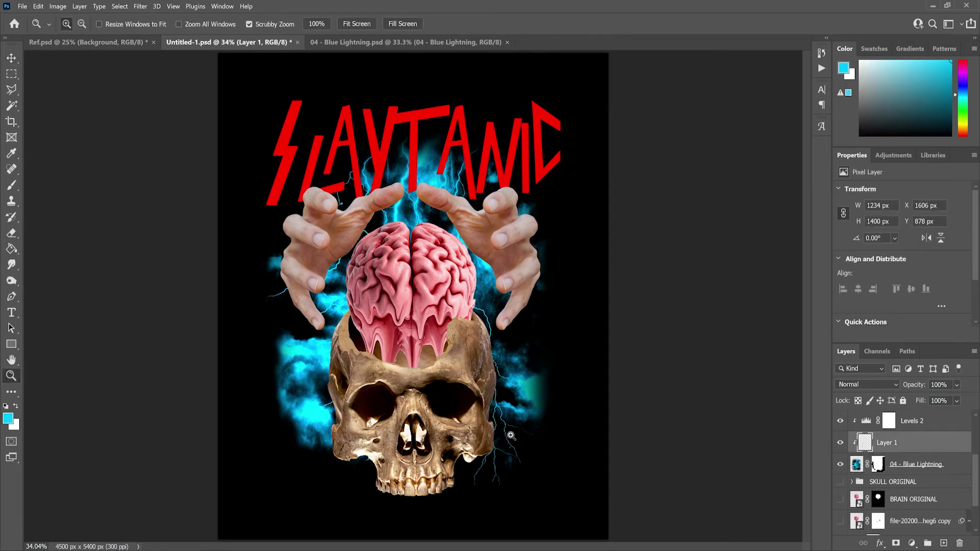
Step: Stamp a large branching cyan lightning bolt over the clouds on the skull's left side at 100% brush opacity
key("b")
left_click(77, 24)
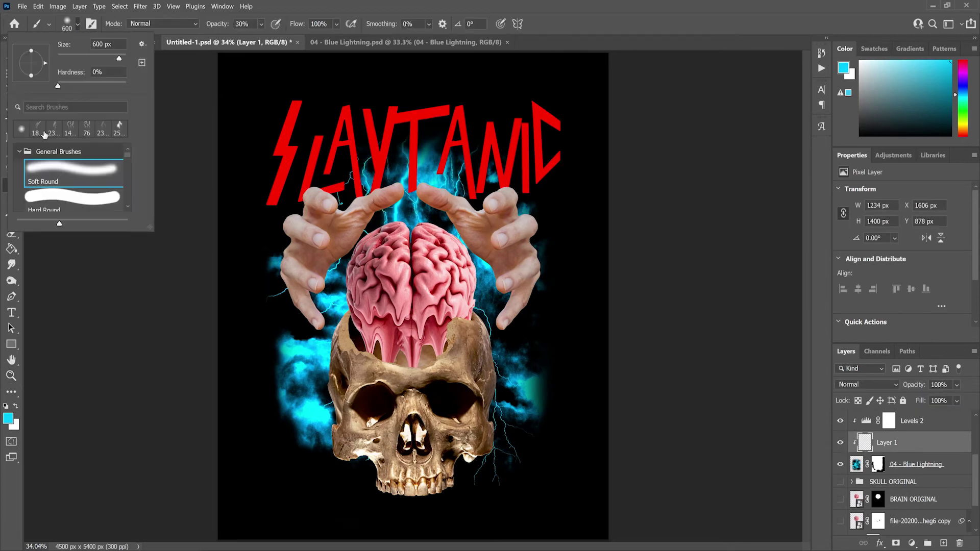
key("Escape")
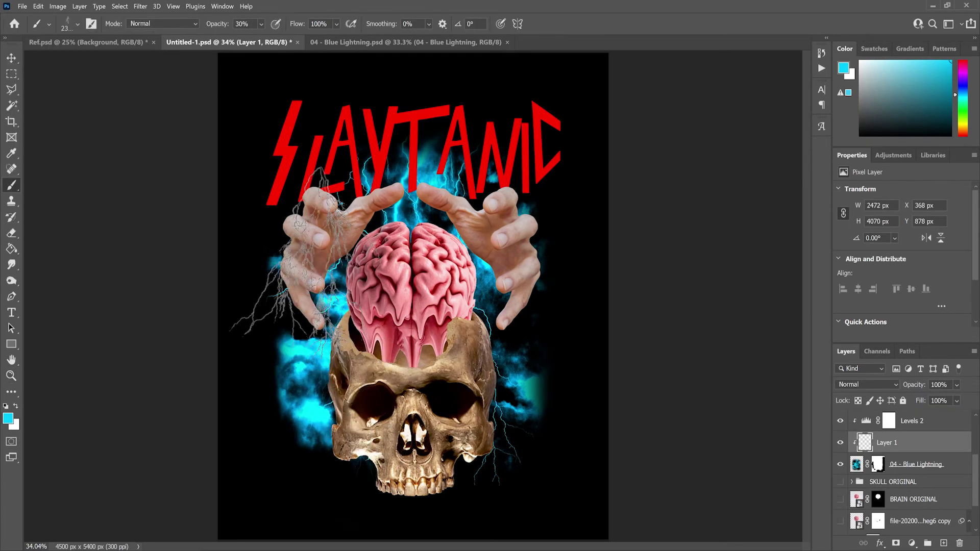
left_click(261, 24)
left_click_drag(270, 44, 306, 44)
left_click(312, 364)
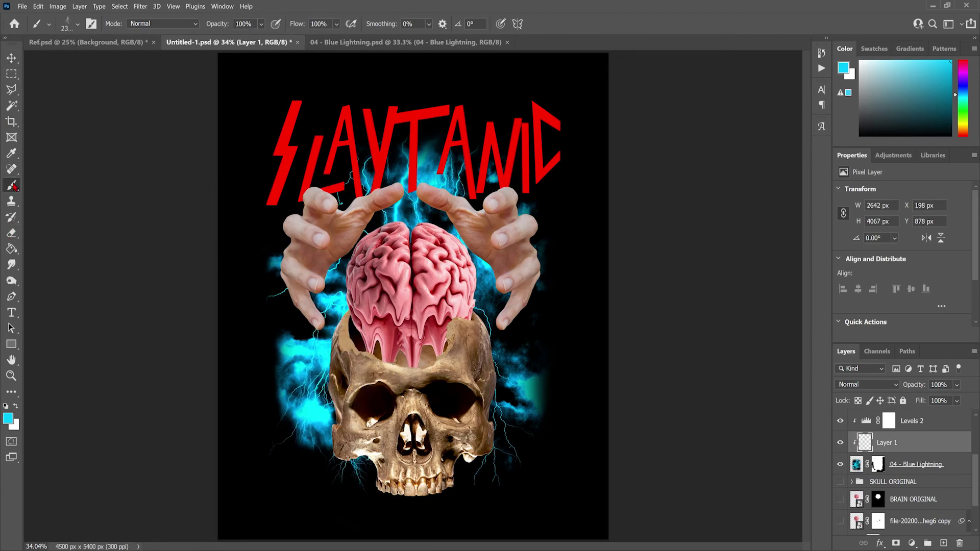
left_click(11, 233)
left_click(67, 24)
key("Escape")
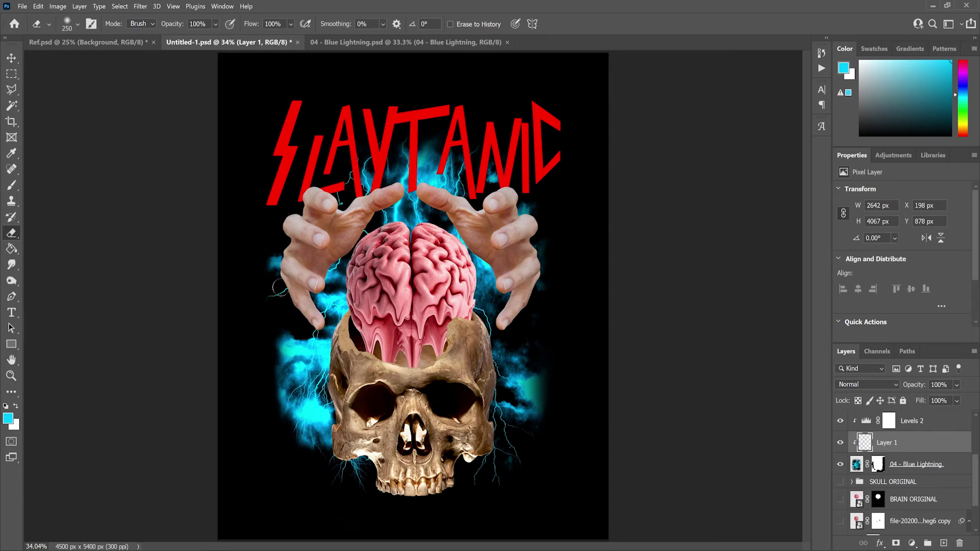
Step: Paint black on the 04 - Blue Lightning mask with a soft brush to hide the cloud and stray bolt outside the left hand
left_click(937, 472)
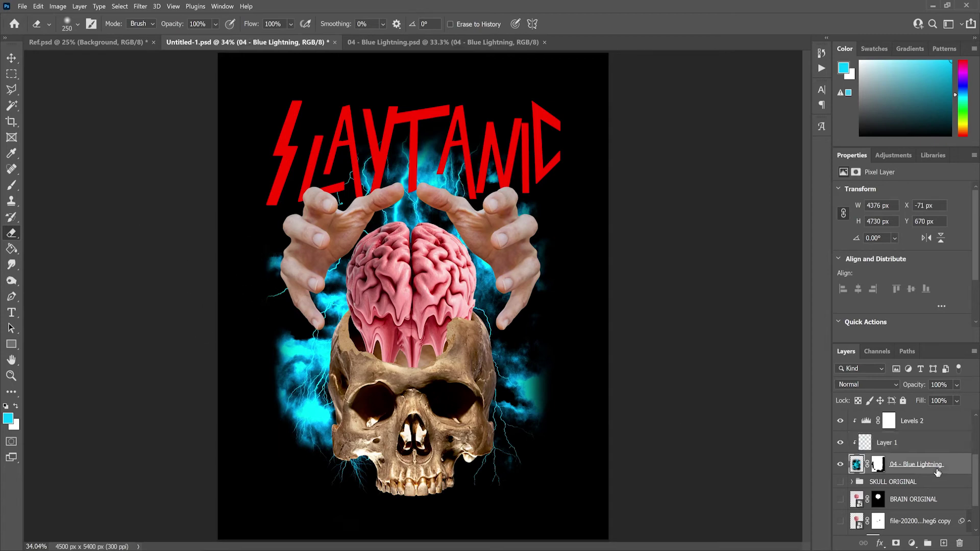
key("d")
left_click(878, 464)
key("b")
left_click(77, 24)
double_click(30, 100)
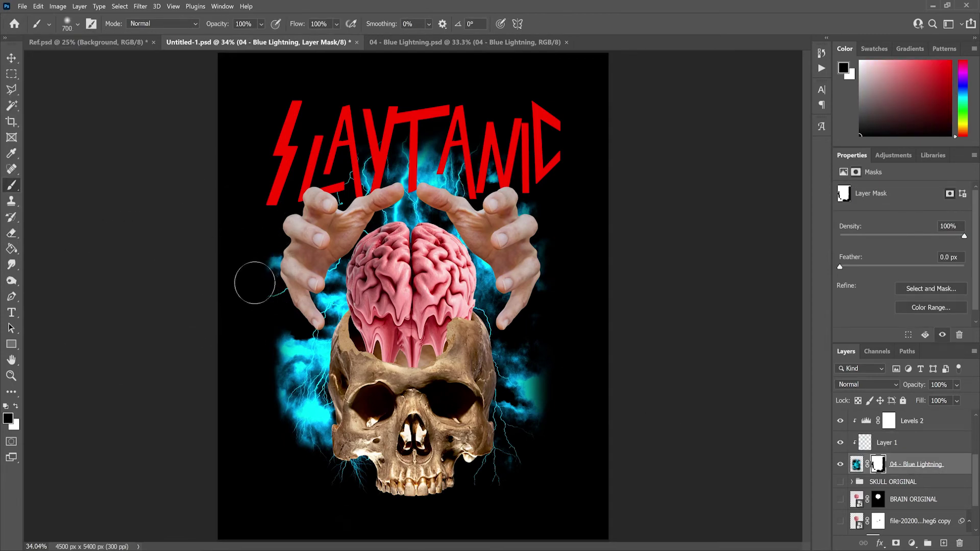
key("bracketleft")
key("bracketleft")
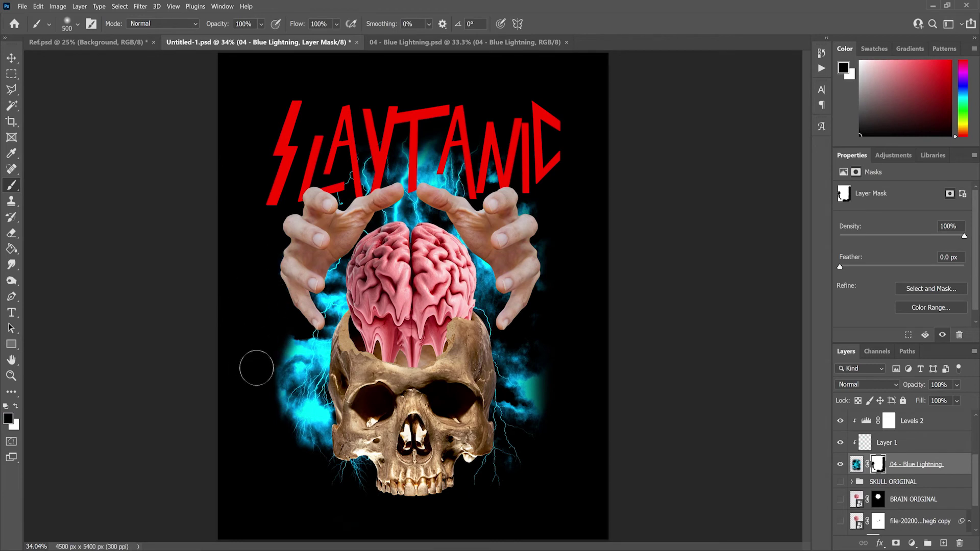
Step: Mask out the outer edge of the cloud on the skull's left side with a 500 px soft brush
left_click_drag(271, 329, 283, 356)
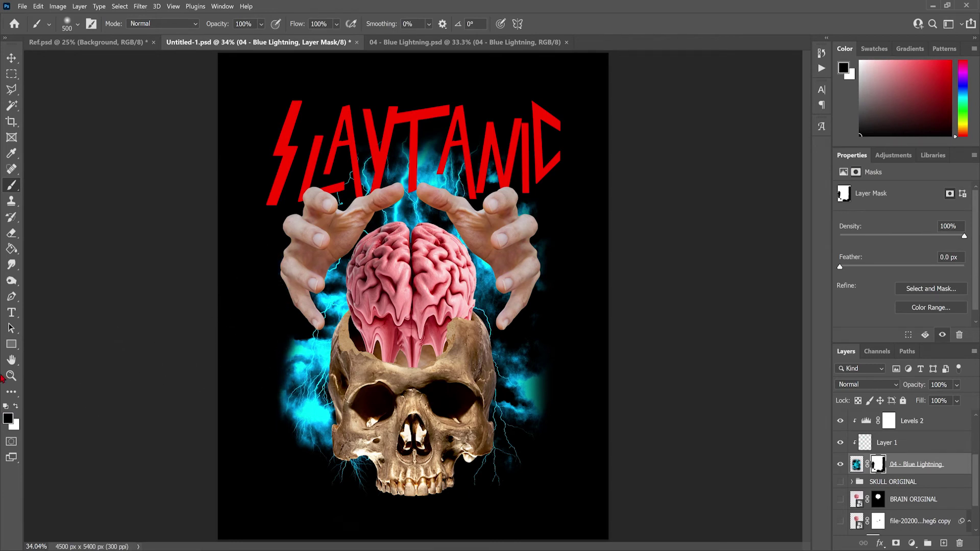
key("v")
key("b")
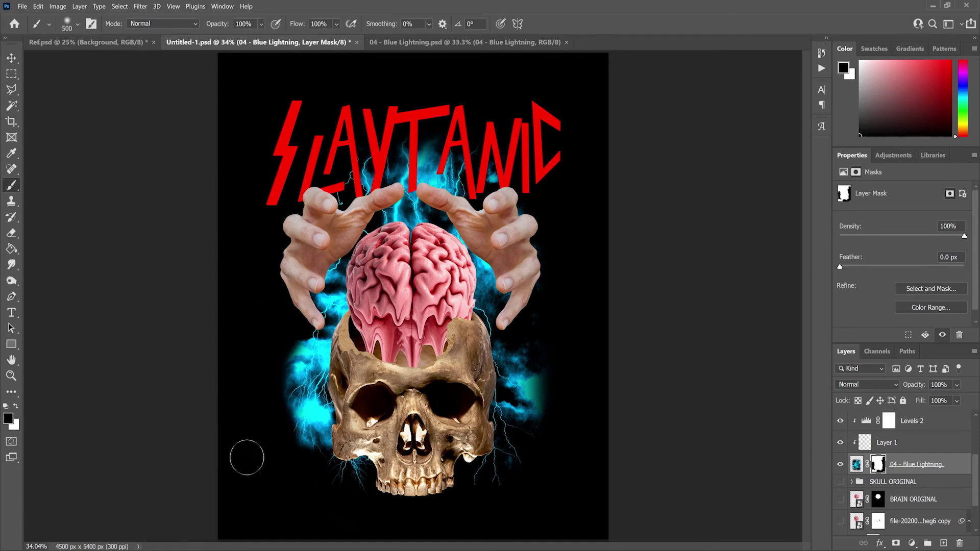
Step: Add a Selective Color adjustment above the SKULL layer and clip it to that layer
left_click(11, 57)
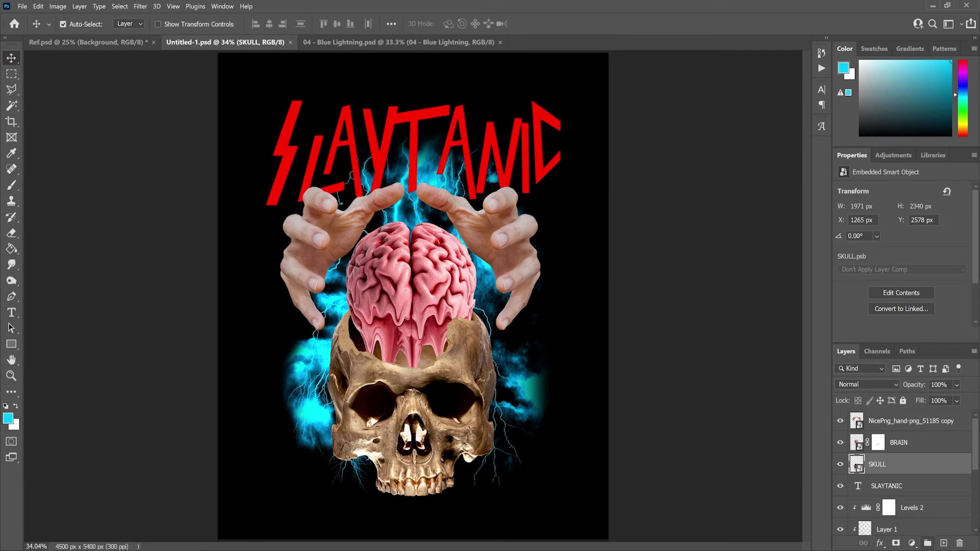
left_click(912, 542)
left_click(912, 540)
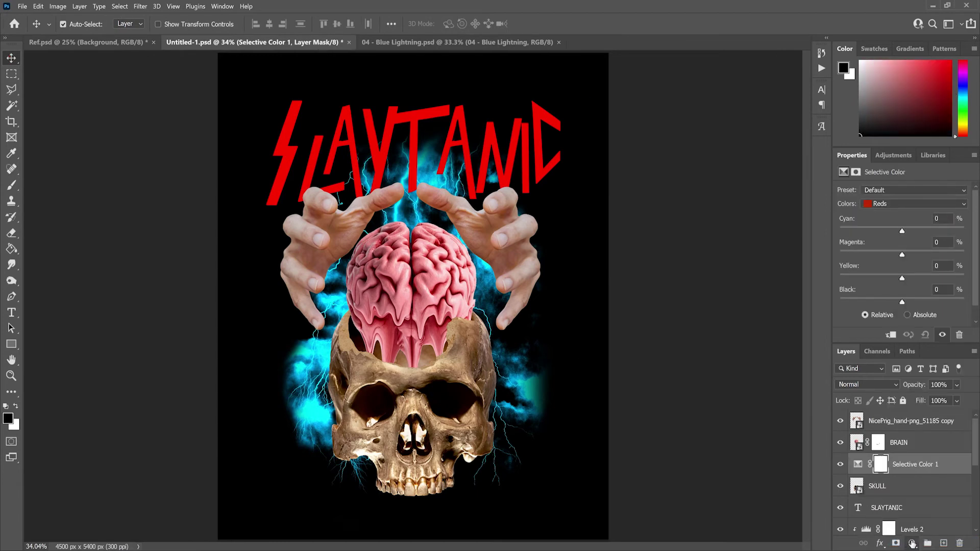
left_click(898, 475, "alt")
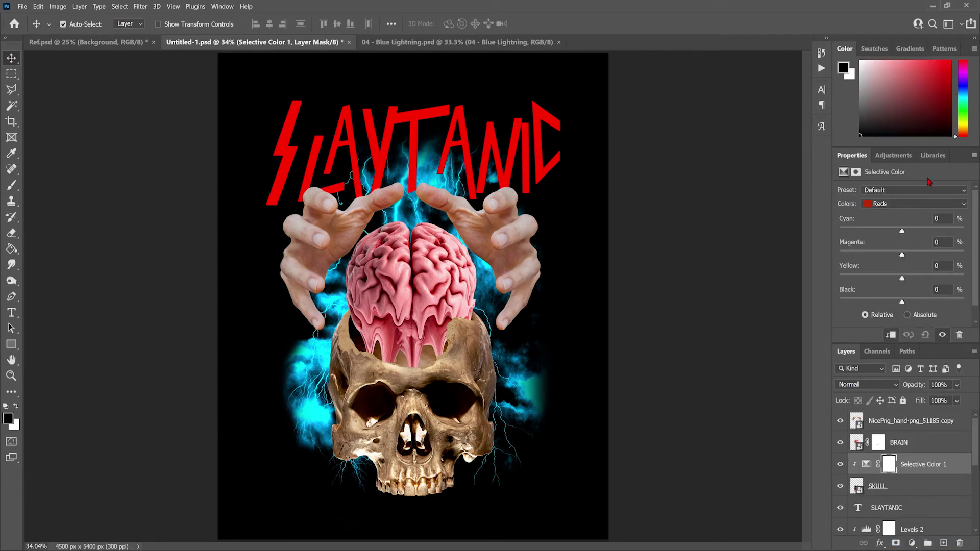
Step: Apply the Skull preset to the skull's Selective Color adjustment
left_click(898, 203)
key("Escape")
left_click(963, 192)
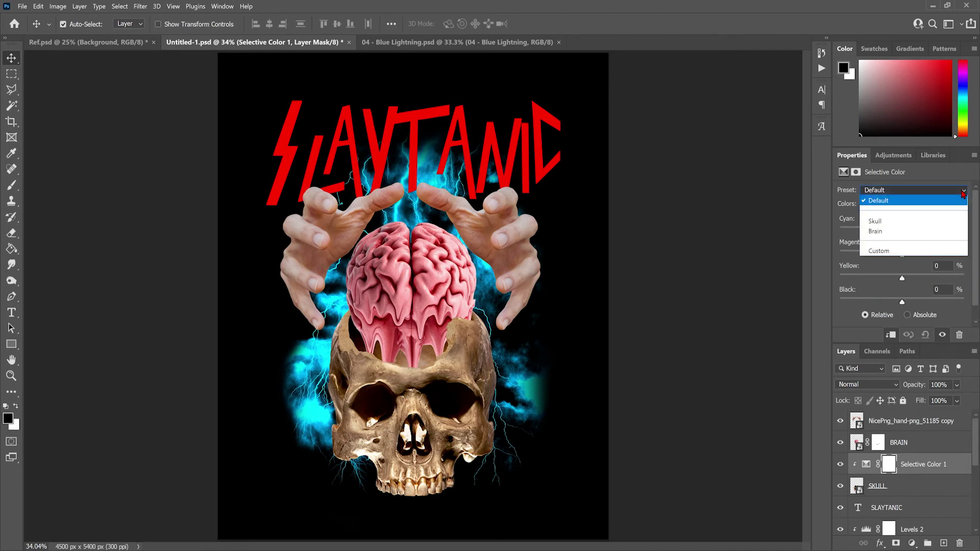
left_click(894, 221)
Step: Examine the Skull preset's values in the individual color ranges and compare the skull with and without the adjustment
left_click(916, 204)
left_click(918, 213)
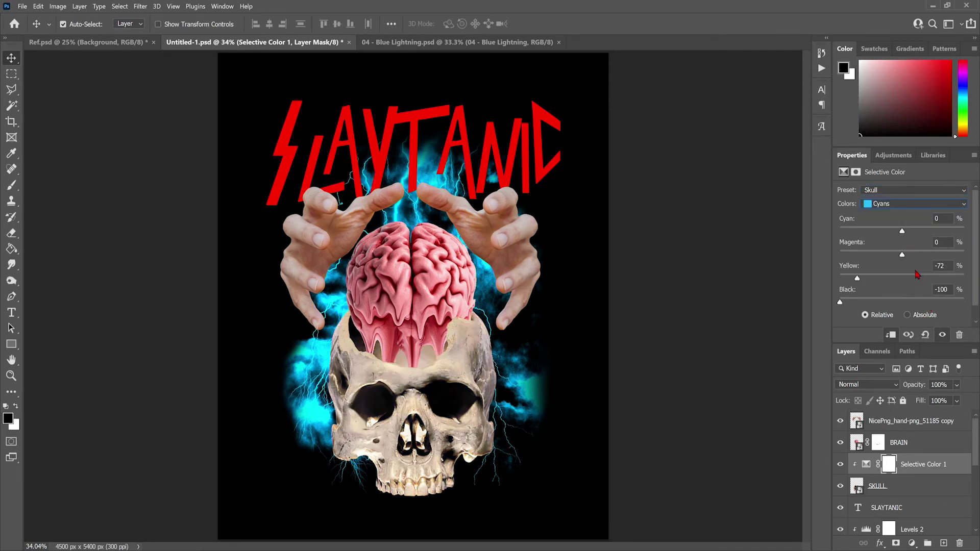
left_click(916, 204)
left_click(917, 272)
left_click(916, 203)
left_click(917, 281)
left_click(916, 204)
left_click(913, 213)
left_click(839, 466)
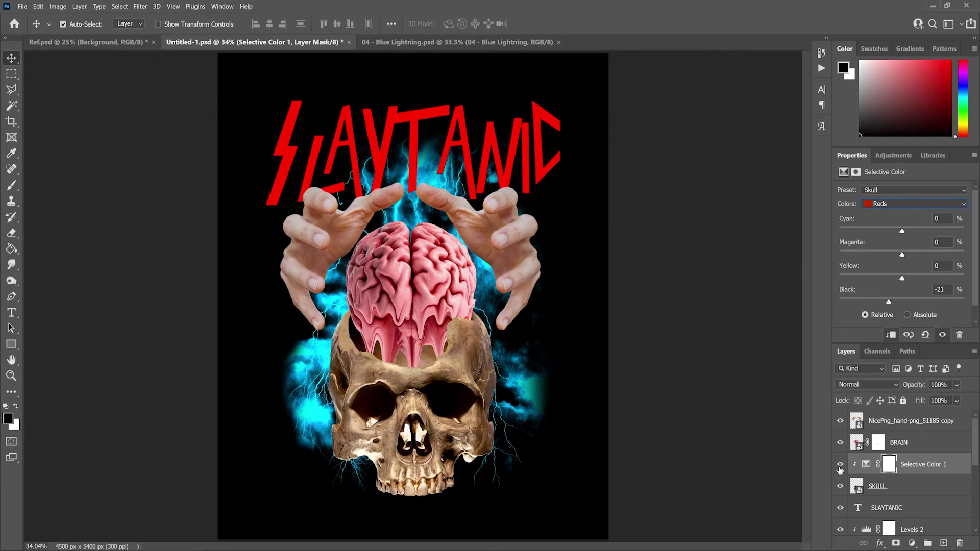
left_click(839, 465)
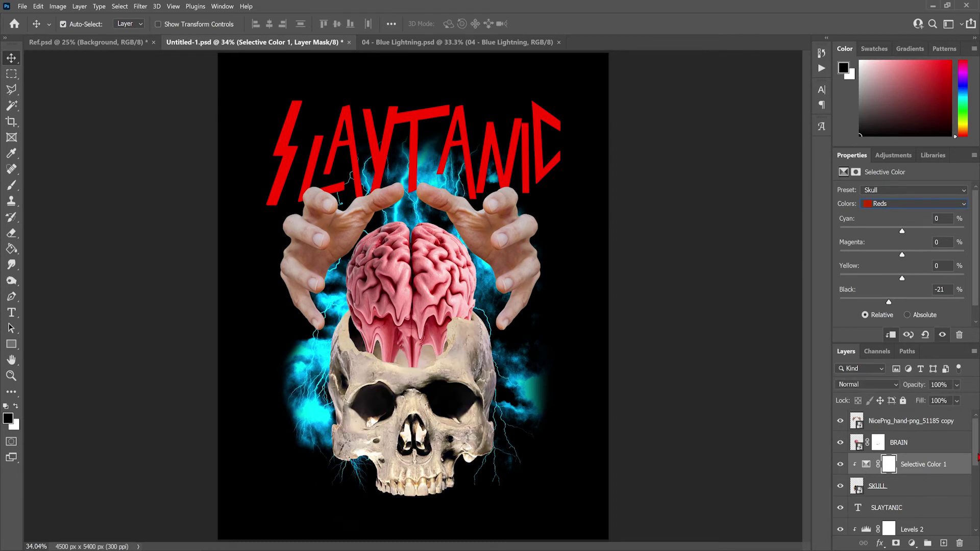
Step: Add a Selective Color adjustment with the Skull preset above the hands layer and clip it to the hands
left_click(919, 421)
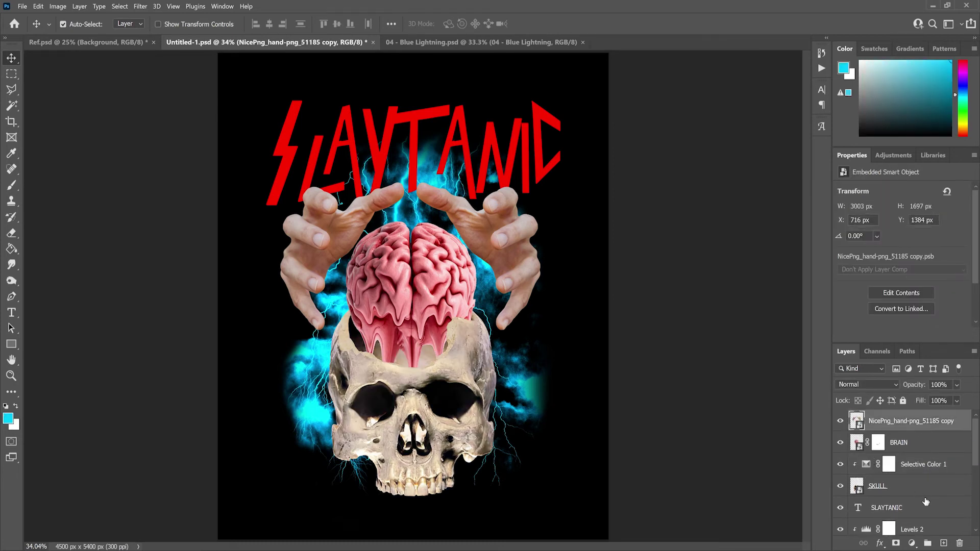
left_click(911, 543)
left_click(878, 537)
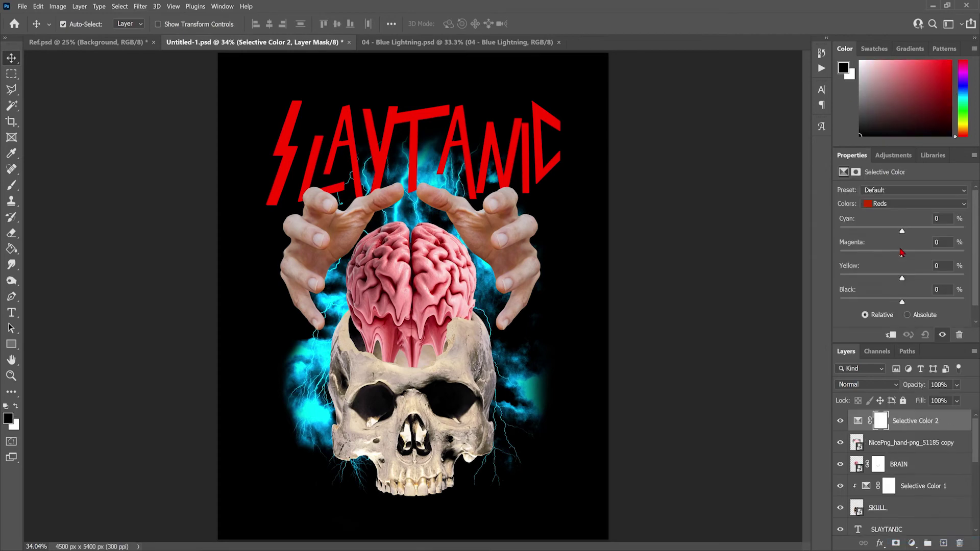
left_click(909, 192)
left_click(891, 220)
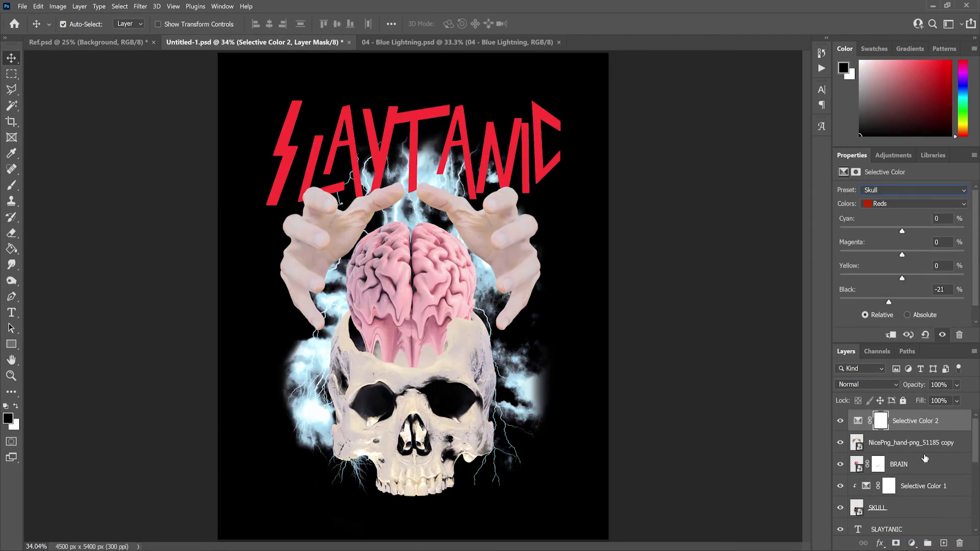
left_click(924, 429, "alt")
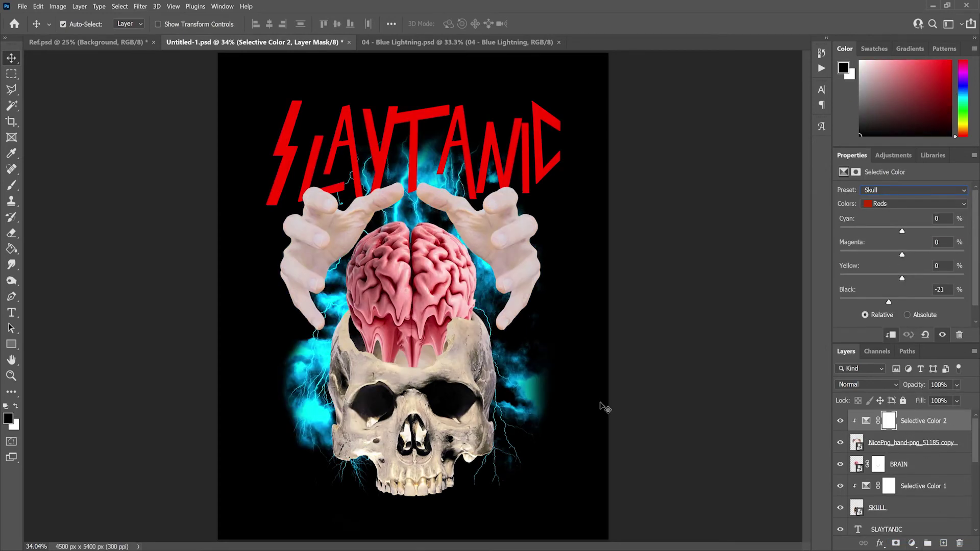
Step: Add a Levels adjustment clipped to the hands, with the black input at 124 and the midtones at 0.92
left_click(912, 543)
left_click(910, 406)
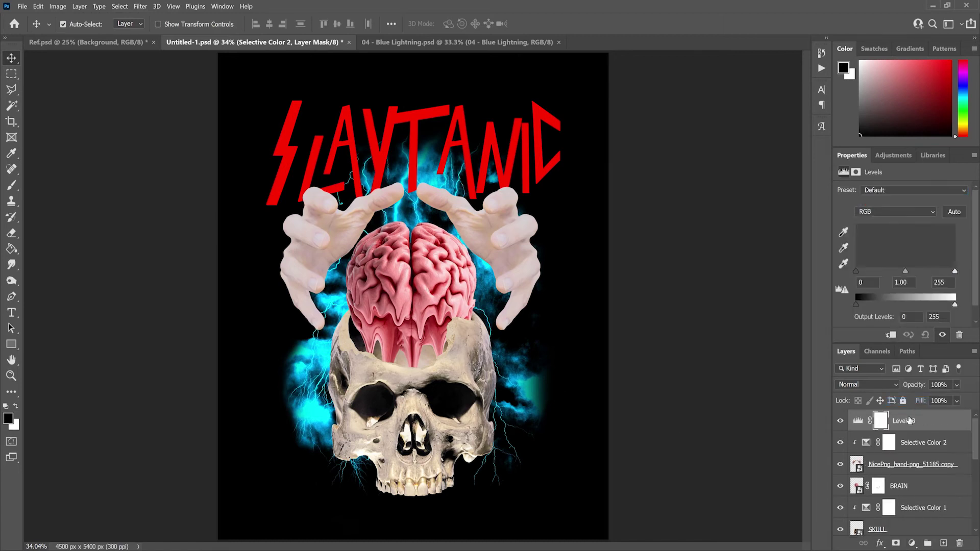
left_click(917, 428, "alt")
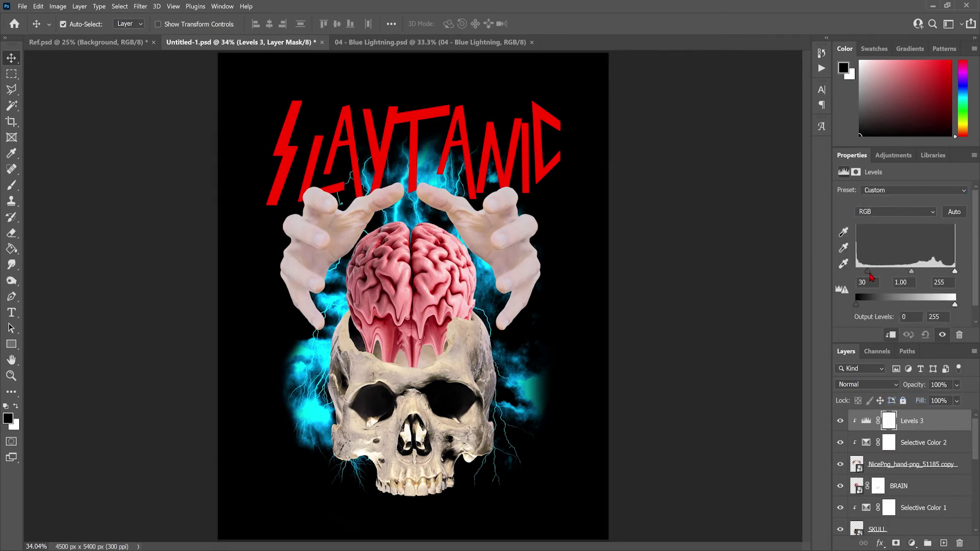
left_click_drag(856, 271, 905, 278)
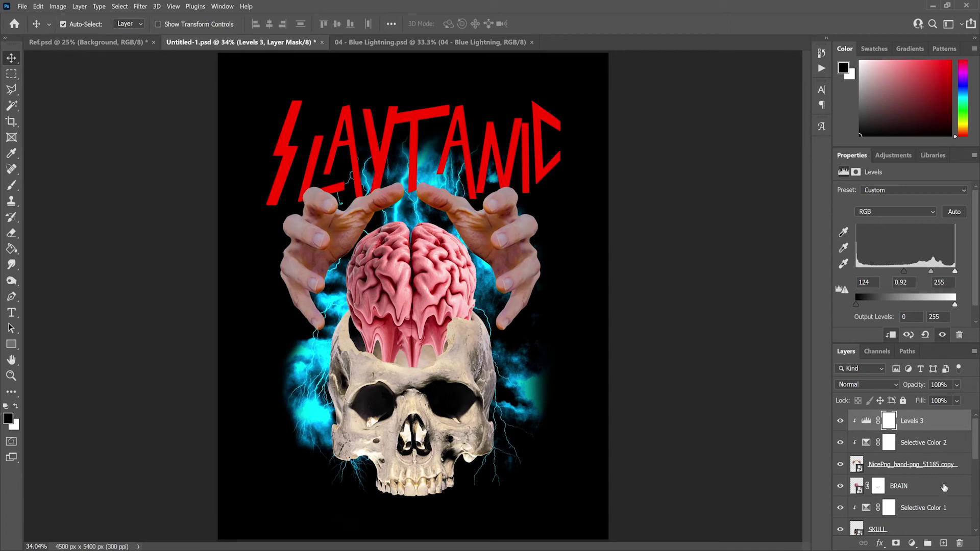
Step: Add a Hue/Saturation adjustment directly above the SKULL layer with hue -12 and saturation -13
scroll(928, 497, "down", 1)
left_click(924, 512)
scroll(925, 506, "down", 2)
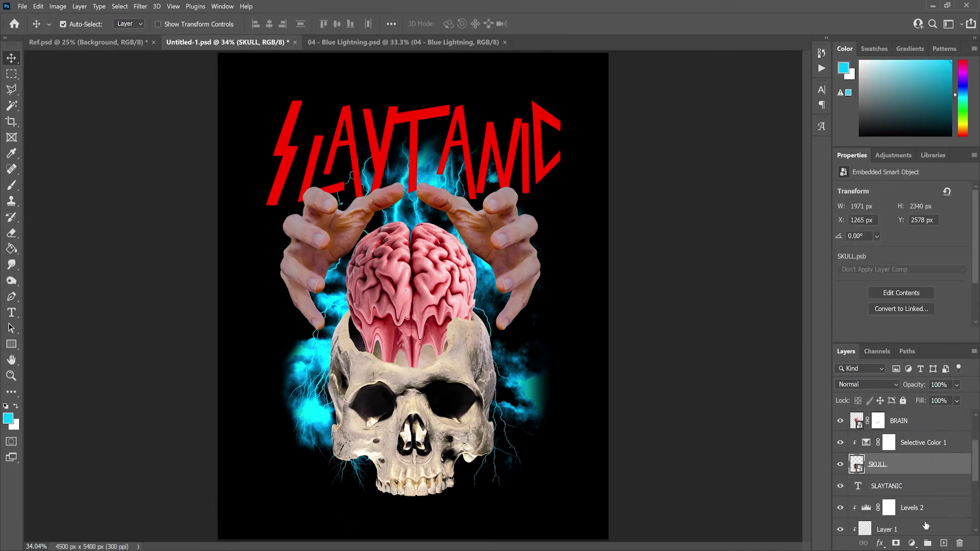
left_click(912, 543)
left_click(918, 443)
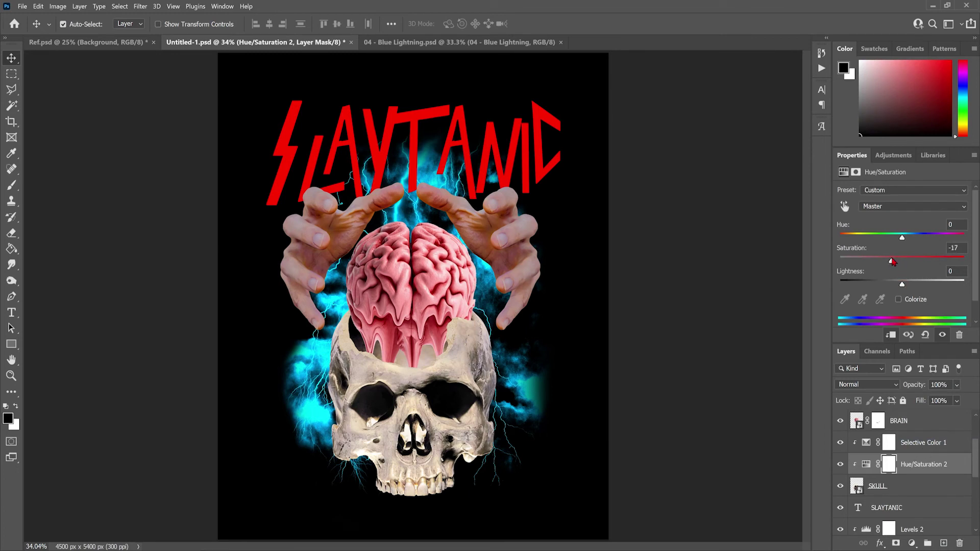
left_click_drag(901, 242, 896, 264)
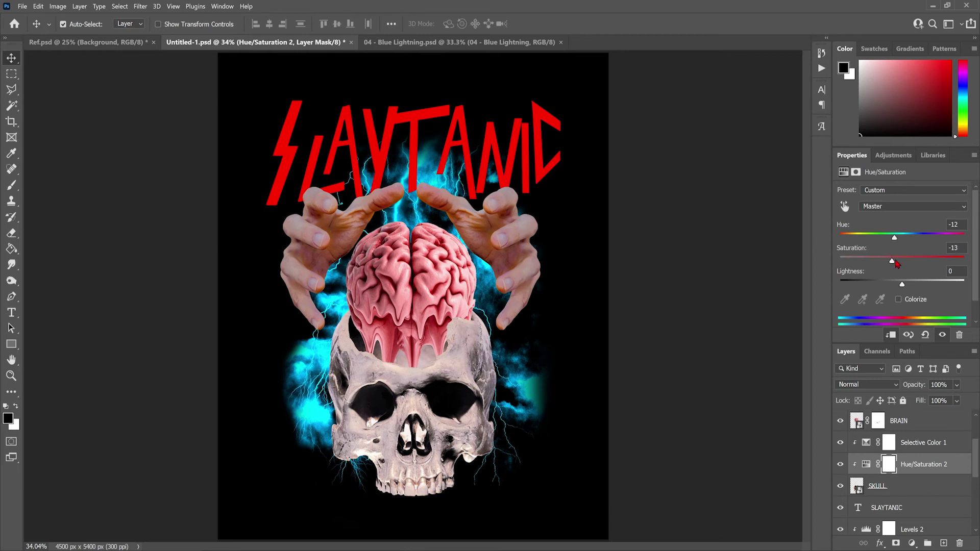
Step: Add a Hue/Saturation adjustment directly above the hands layer with saturation -16 and lightness -8
scroll(918, 443, "up", 3)
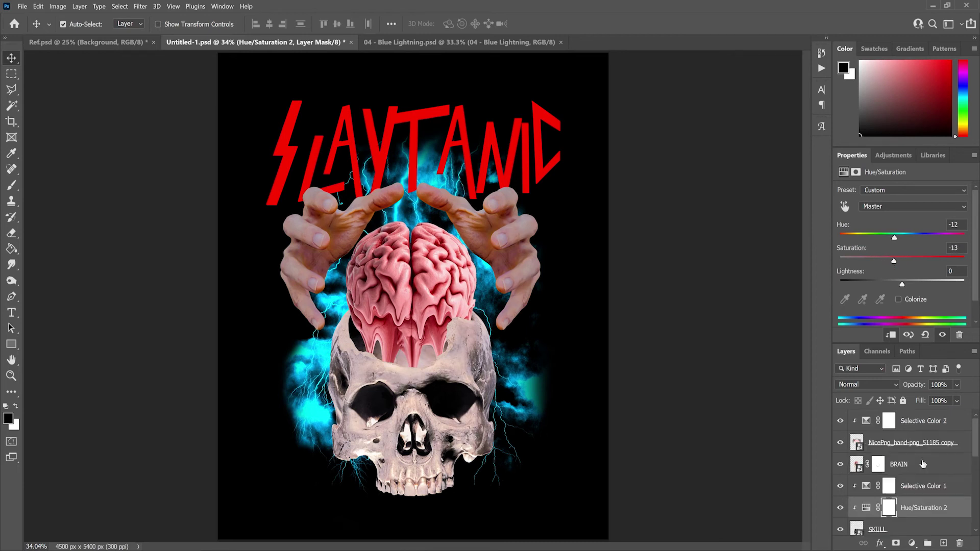
left_click(922, 467)
left_click(912, 543)
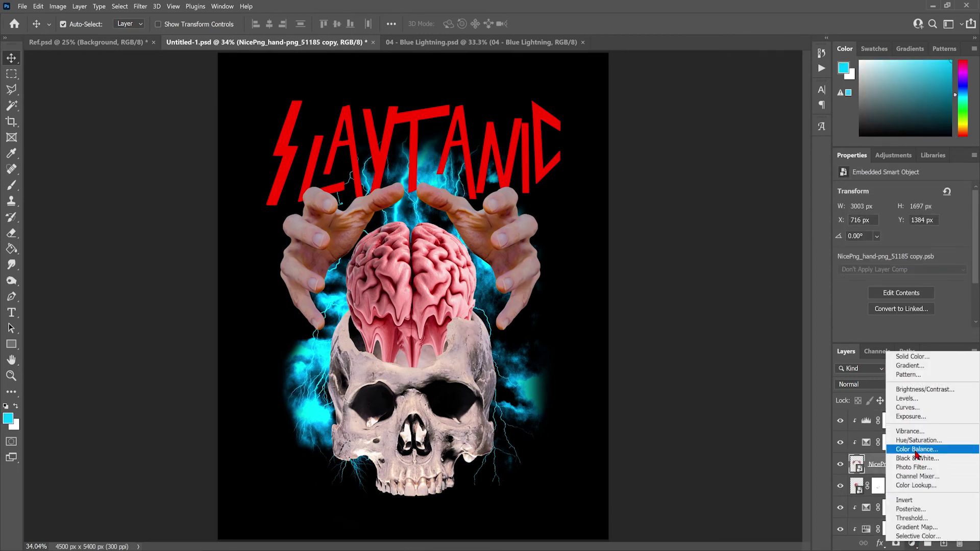
left_click(914, 452)
left_click(901, 261)
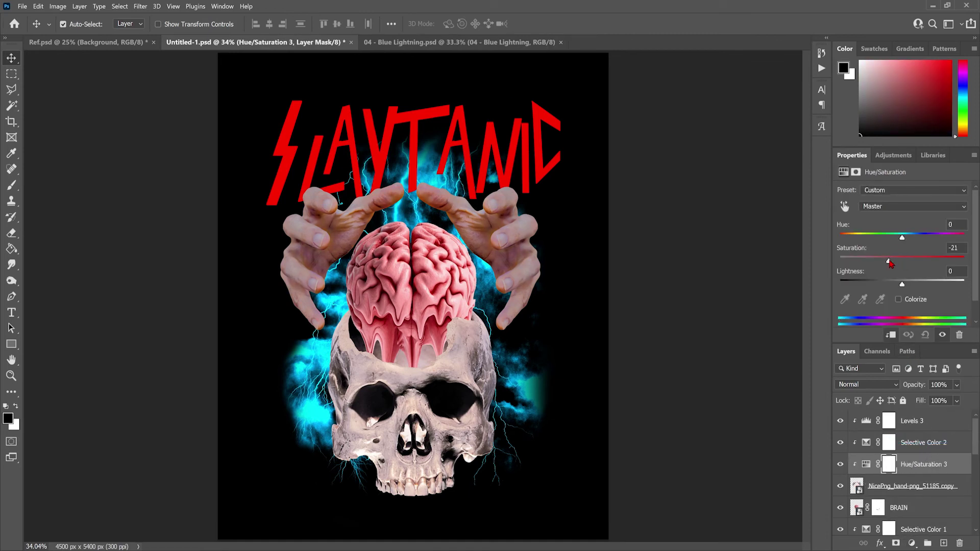
left_click_drag(901, 283, 899, 287)
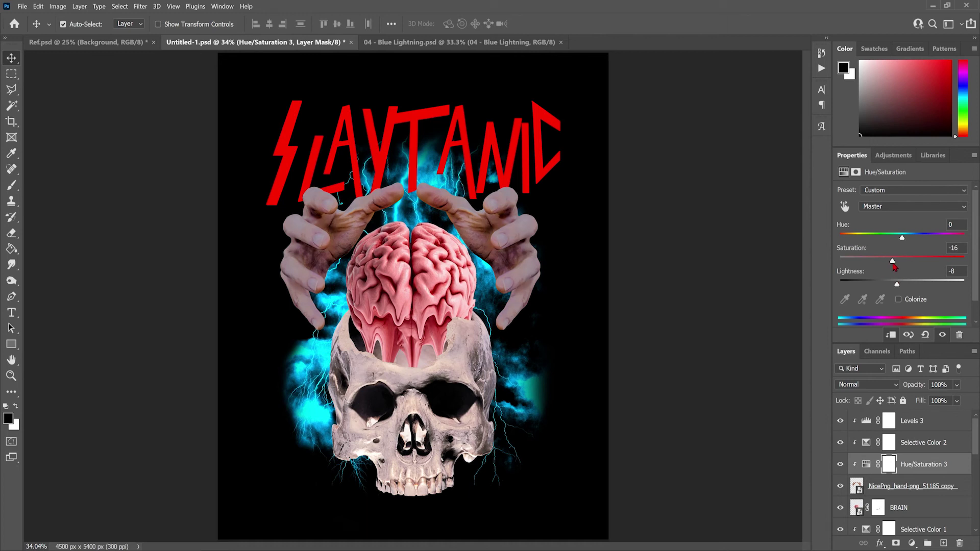
Step: Darken the skull with a Levels adjustment and set its Hue/Saturation to hue -13, saturation +7 and lightness -8
scroll(950, 487, "down", 3)
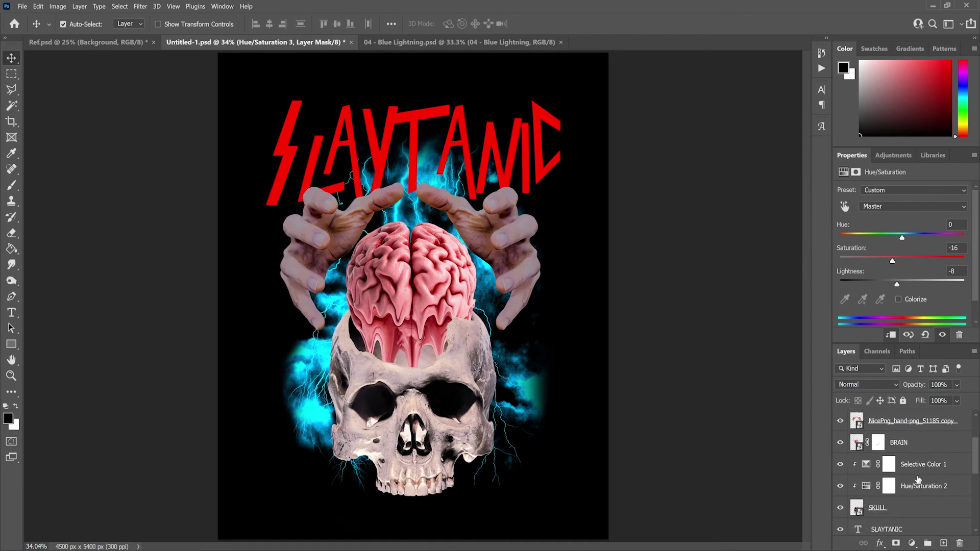
scroll(919, 480, "down", 2)
left_click(918, 464)
left_click(911, 543)
left_click(925, 406)
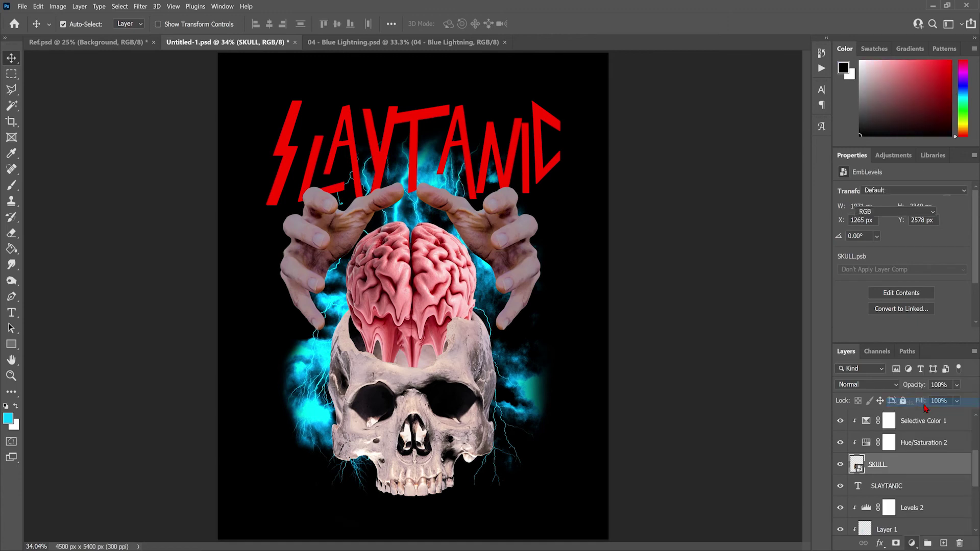
left_click_drag(860, 274, 896, 285)
left_click(917, 445)
left_click_drag(894, 238, 906, 263)
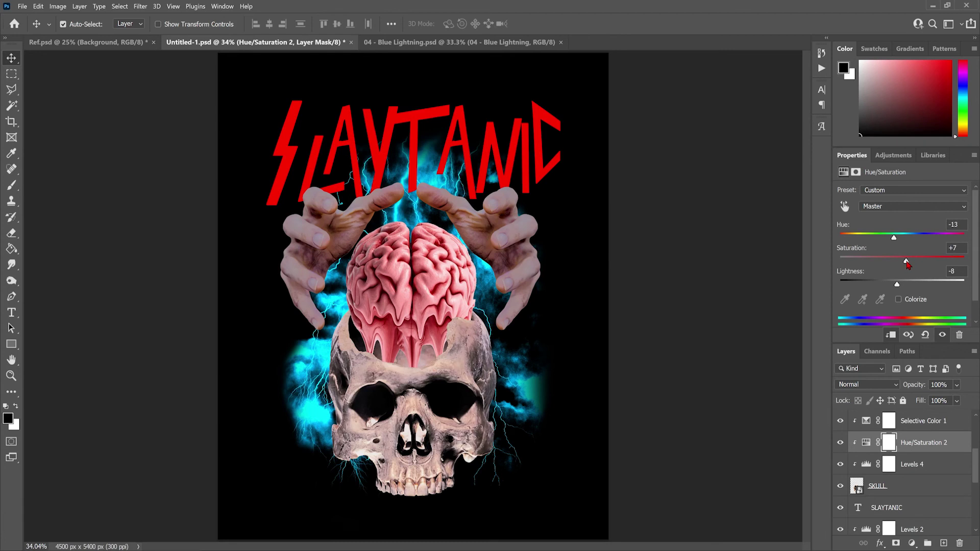
Step: Add a Selective Color adjustment with the Brain preset above the BRAIN layer and clip it to the brain
scroll(906, 448, "up", 1)
left_click(906, 448)
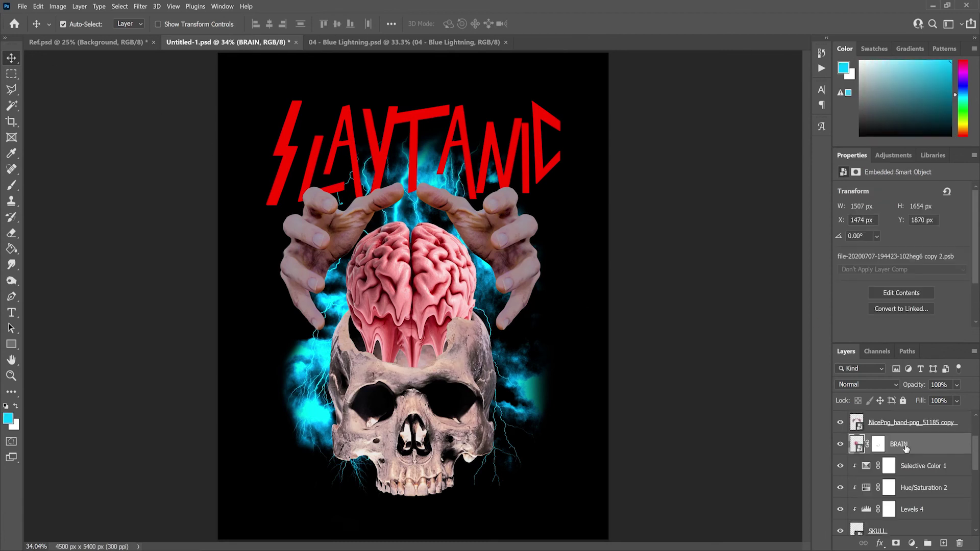
left_click(911, 543)
left_click(929, 542)
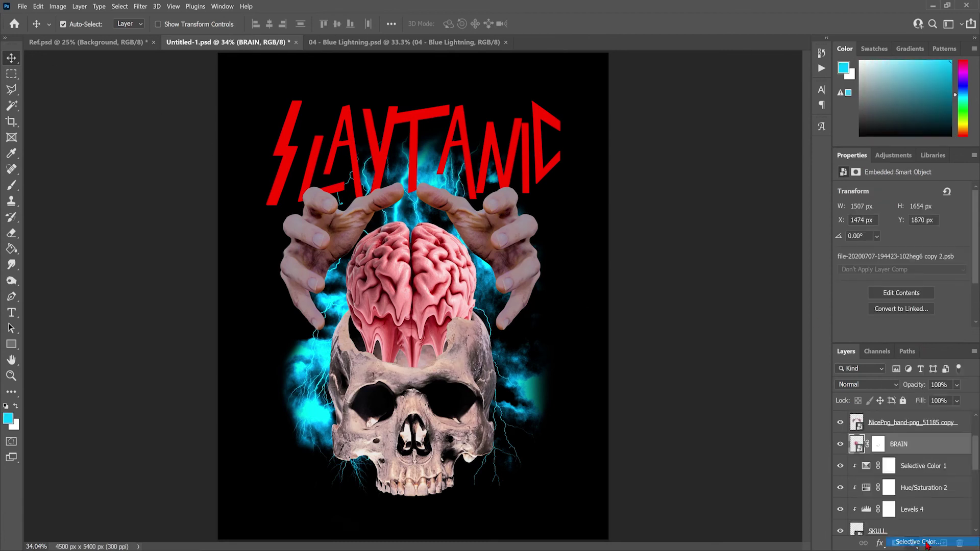
left_click(951, 193)
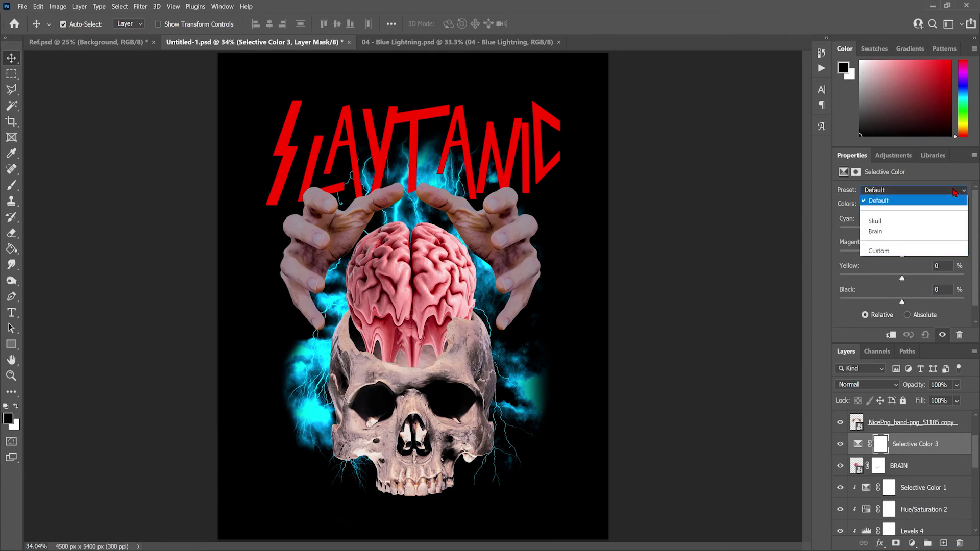
left_click(892, 231)
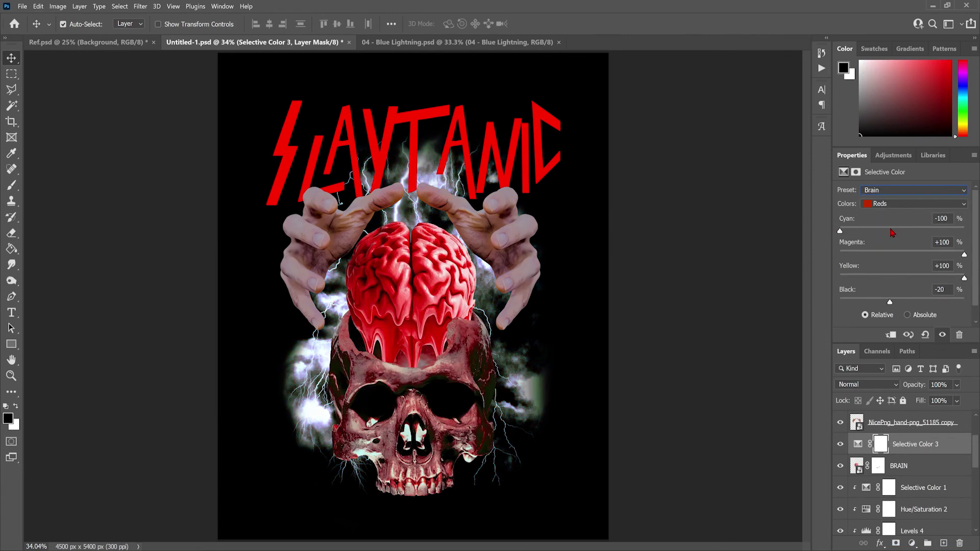
left_click(909, 462, "alt")
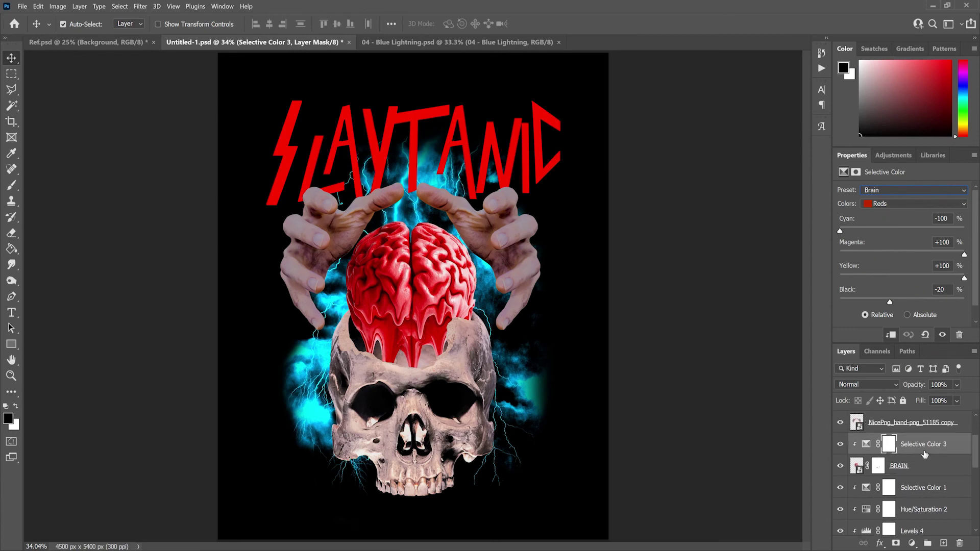
Step: Add a Hue/Saturation adjustment clipped to the brain and lower its saturation slightly
left_click(912, 545)
left_click(925, 447)
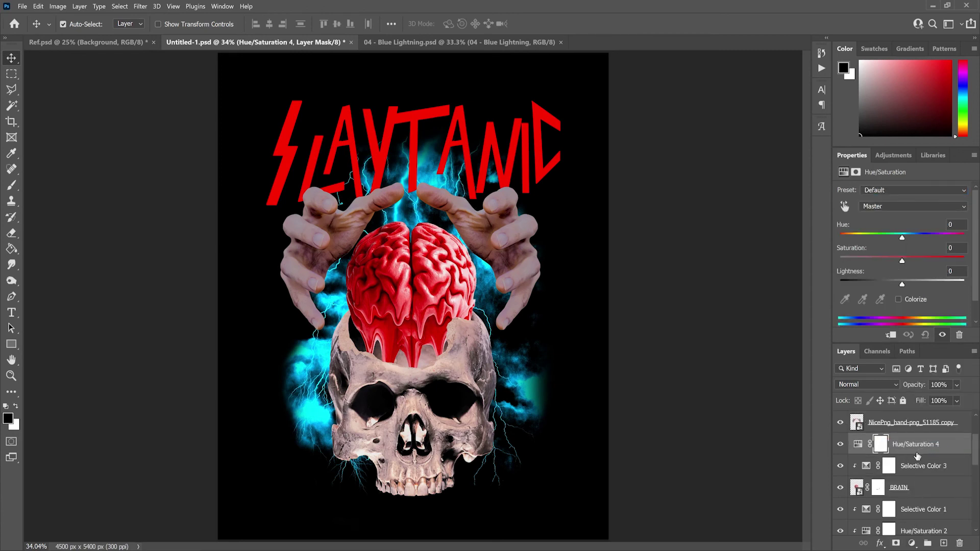
left_click(917, 456, "alt")
left_click_drag(902, 261, 886, 263)
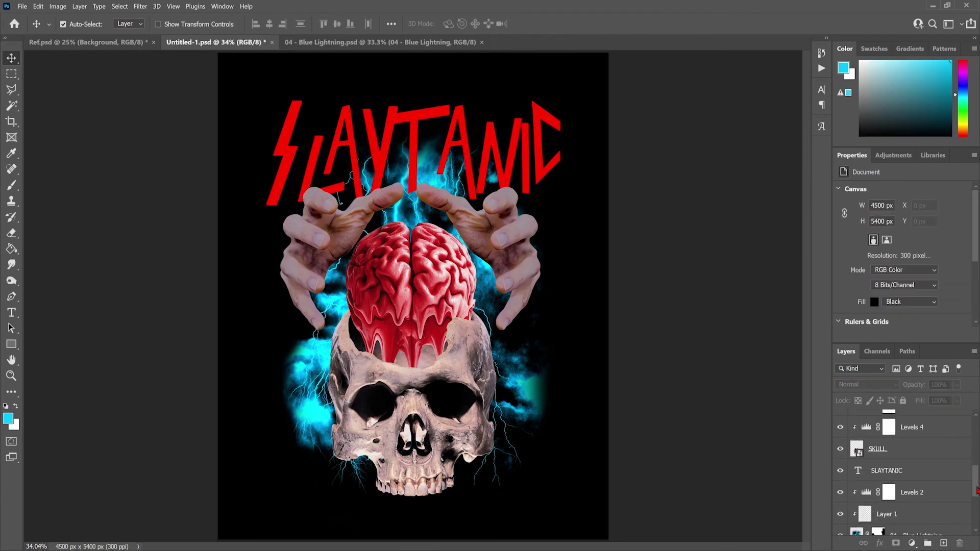
Step: Give the SLAYTANIC title a 29 px black outside stroke and a second, white outer stroke
left_click(919, 457)
scroll(918, 467, "down", 1)
left_click(913, 449)
right_click(913, 449)
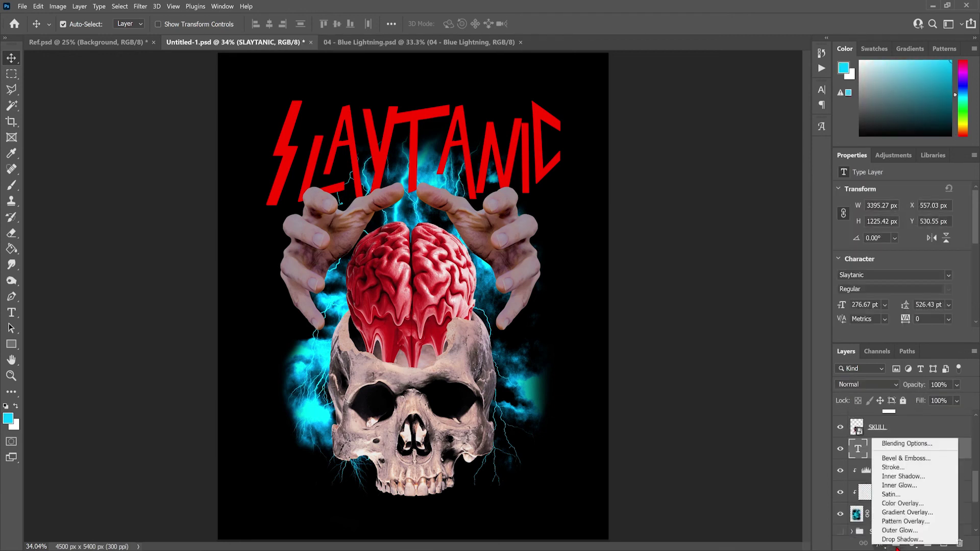
key("Escape")
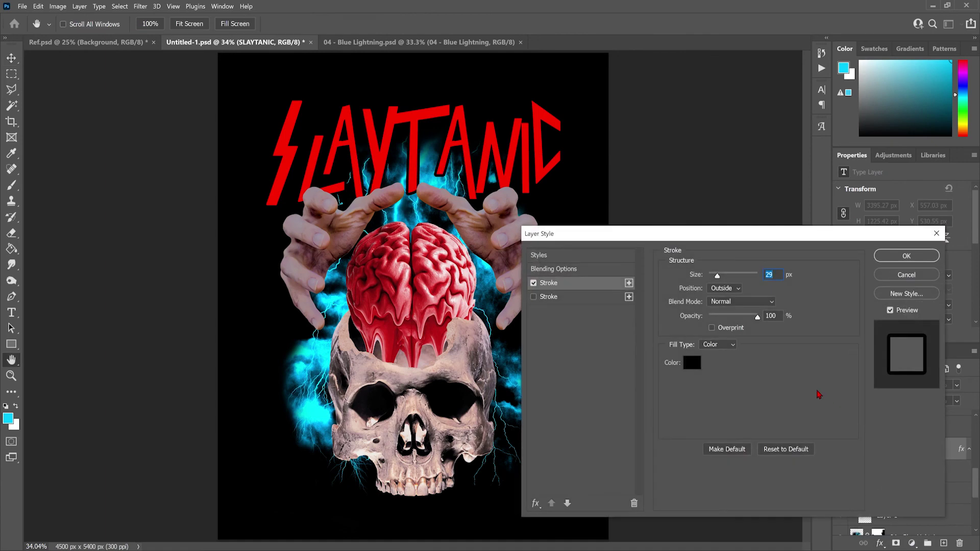
left_click(533, 297)
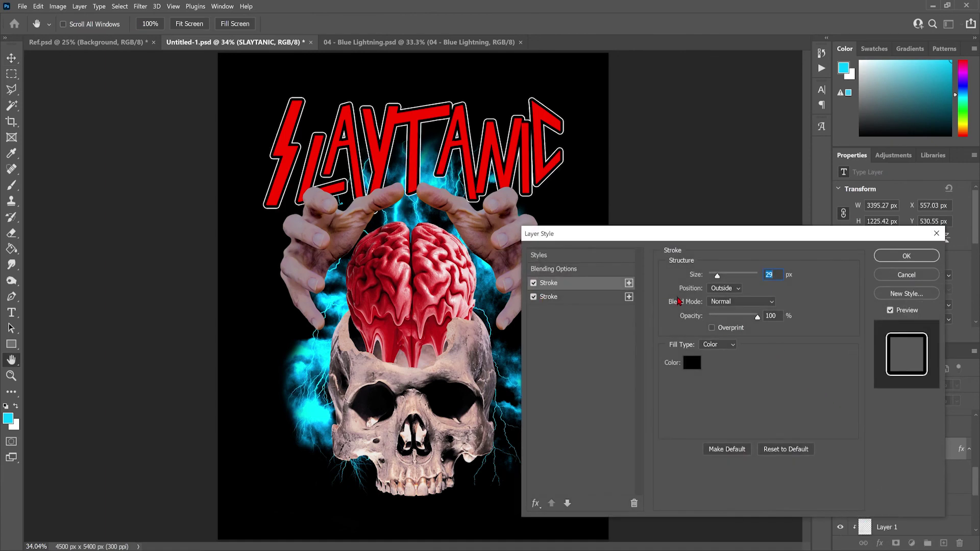
left_click_drag(685, 239, 599, 216)
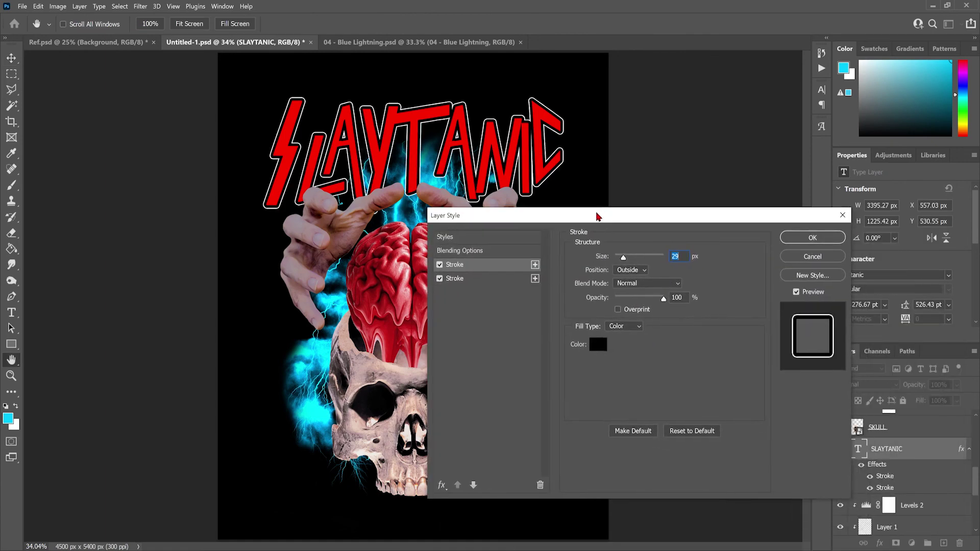
left_click(812, 238)
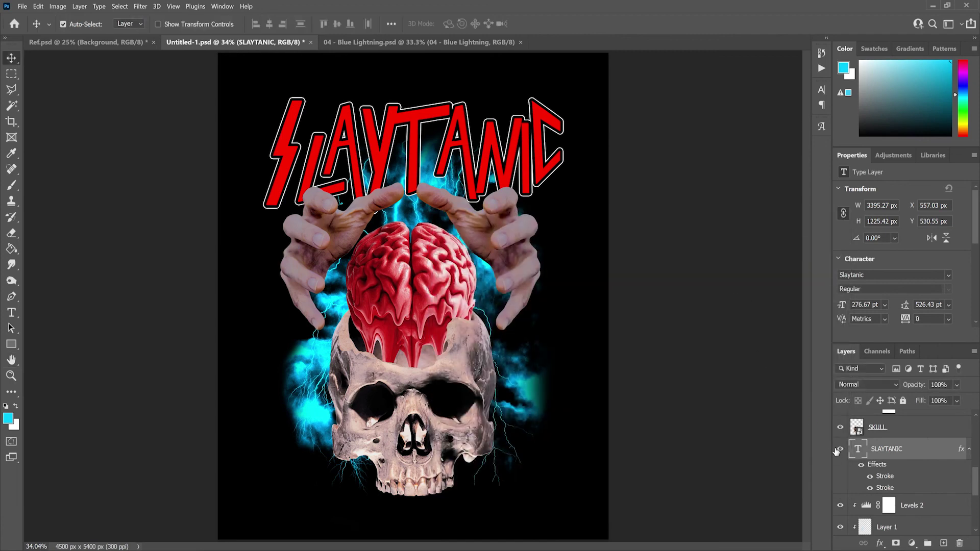
Step: Add a new layer above the SLAYTANIC title and clip it to the text
left_click(11, 58)
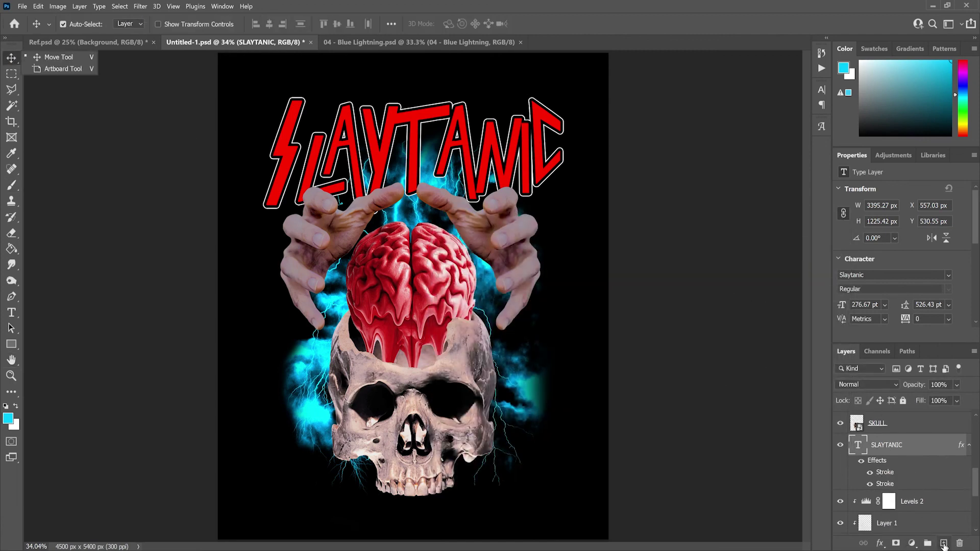
left_click(944, 543)
left_click(913, 454, "alt")
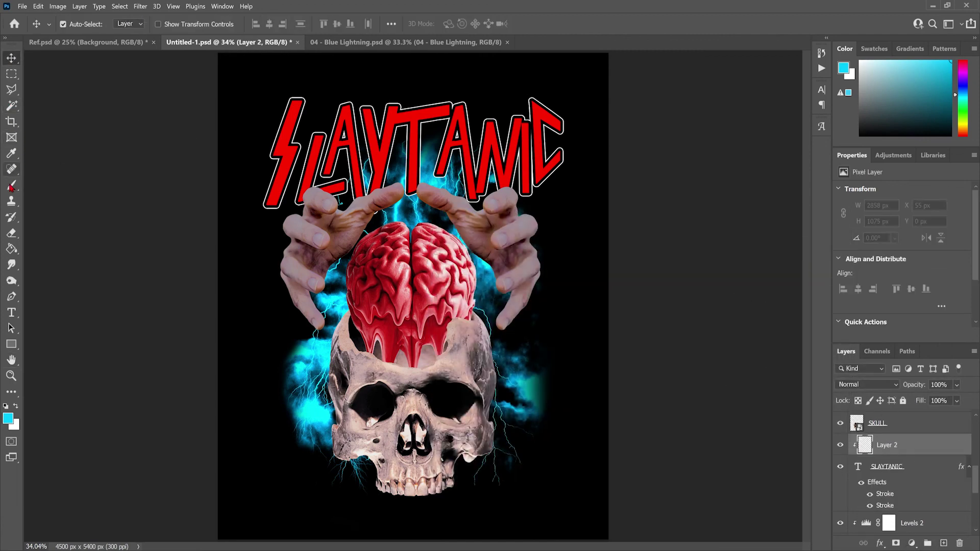
Step: Paint black (000000) along the title's outer edges on the clipped layer with a 700 px brush in Dissolve mode
left_click(12, 185)
left_click(7, 419)
left_click(639, 281)
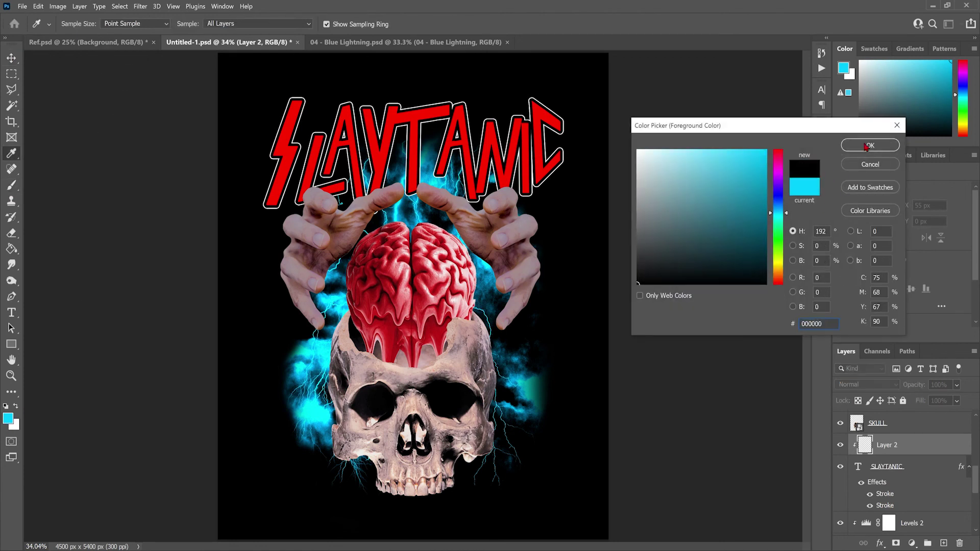
left_click(810, 161)
left_click(154, 23)
left_click(150, 42)
mouse_move(286, 82)
left_mouse_down()
mouse_move(253, 161)
mouse_move(273, 210)
mouse_move(540, 204)
mouse_move(581, 140)
mouse_move(523, 86)
mouse_move(352, 86)
left_mouse_up()
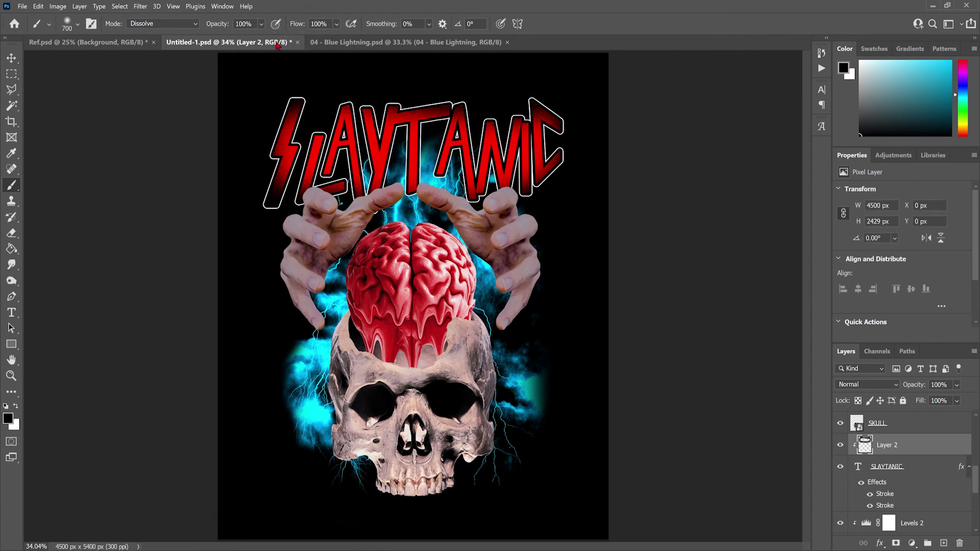
Step: Deepen the black shading on the title's letters with a larger brush at 28% opacity
left_click(261, 24)
left_click_drag(289, 37, 252, 38)
key("bracketright")
key("bracketright")
key("bracketright")
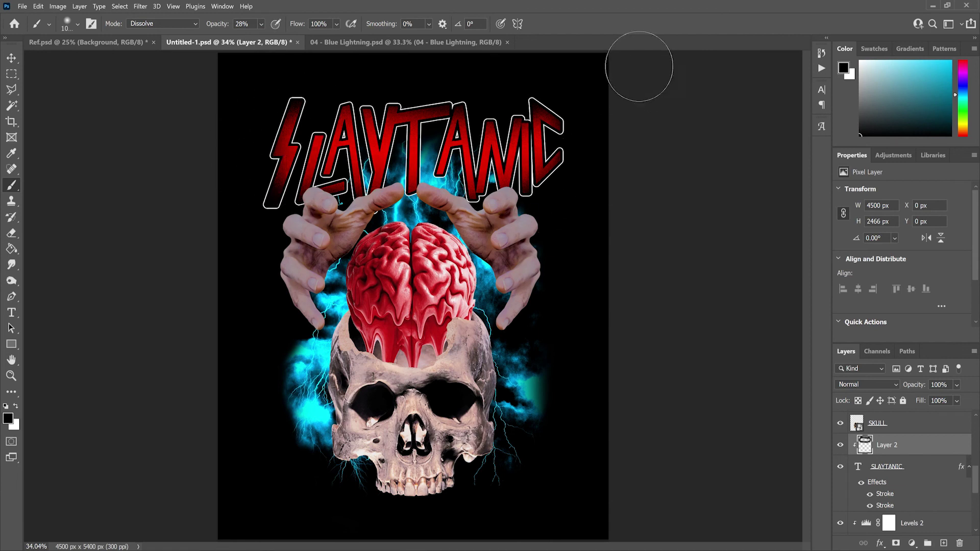
left_click(10, 58)
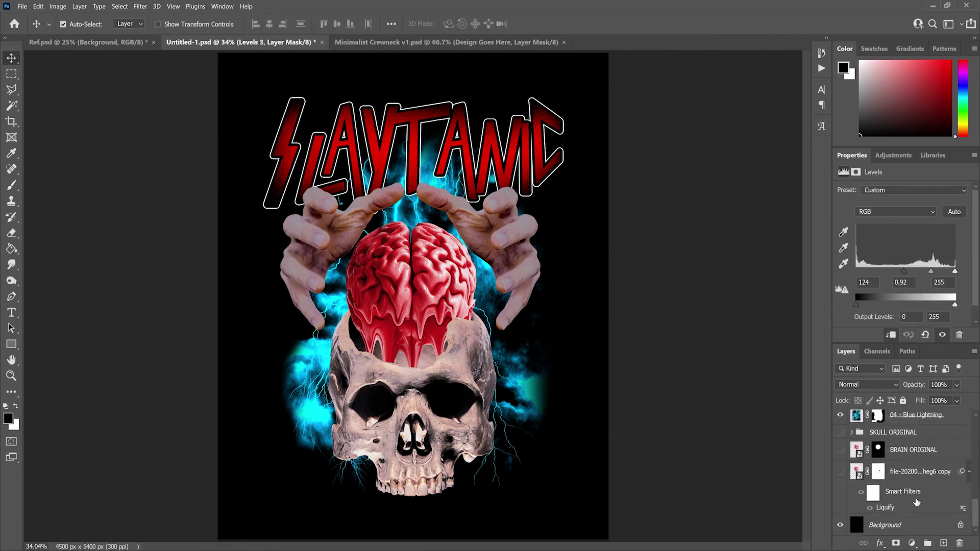
Step: Group all layers above the Background and stamp the visible artwork onto a new merged layer
left_click(917, 503, "shift")
left_click(929, 543)
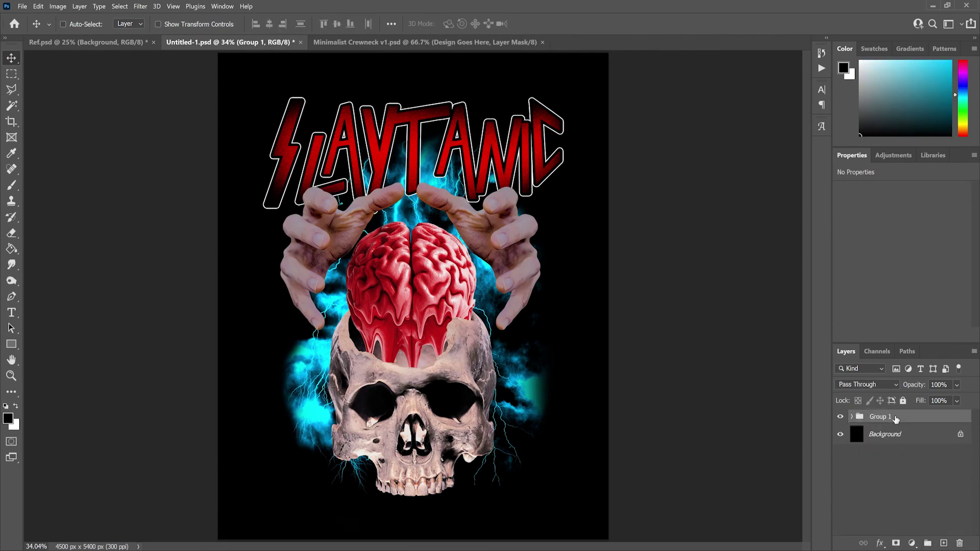
key("ctrl+shift+alt+e")
Step: Place the merged artwork in the Minimalist Crewneck v1.psd mockup, scale it to 28.70% on the shirt's front, and set its blend mode to Screen
left_click_drag(403, 184, 568, 250)
key("ctrl+t")
left_click_drag(40, 286, 296, 321)
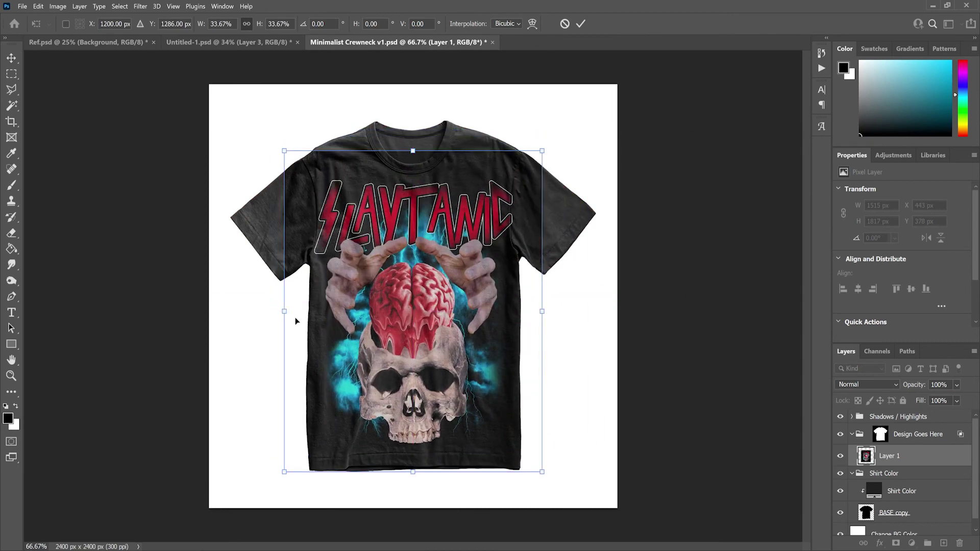
left_click_drag(542, 472, 503, 424)
left_click_drag(408, 306, 426, 325)
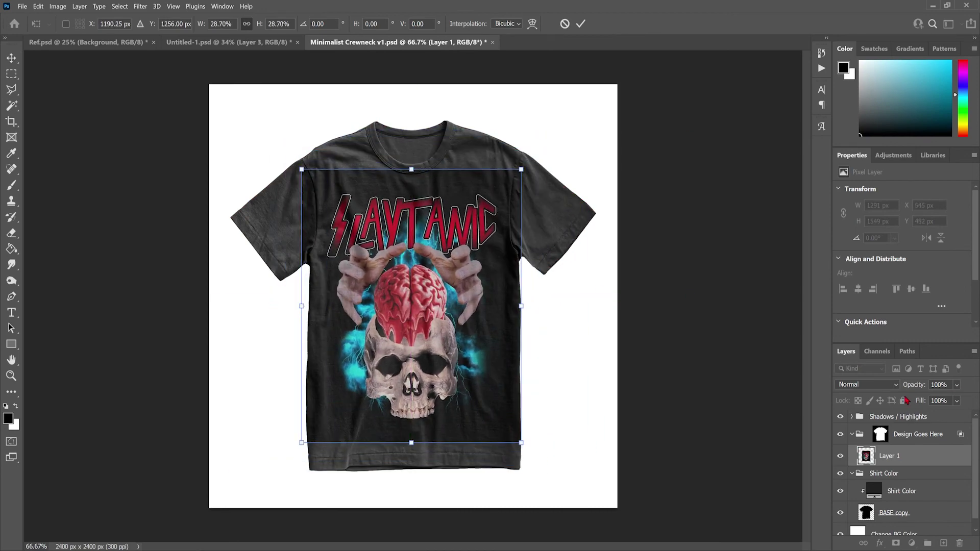
key("Return")
key("shift+alt+s")
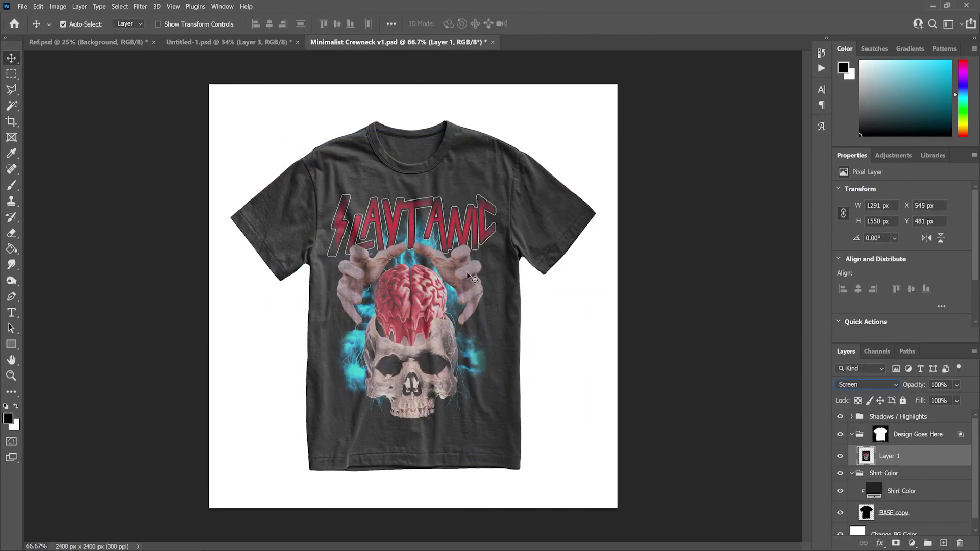